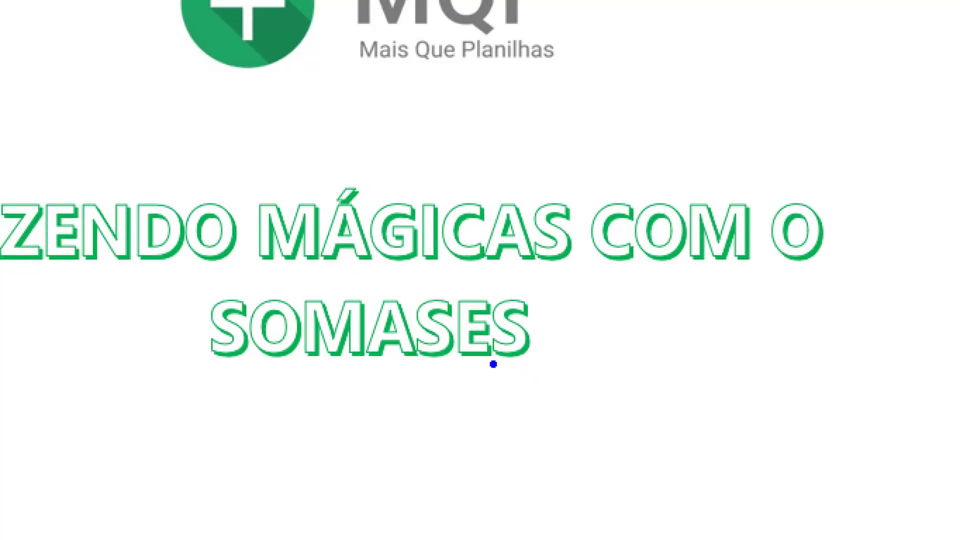
Step: Show the Base sheet, narrow column M, and select the first empty Valor cell L3
drag(493, 364, 548, 366)
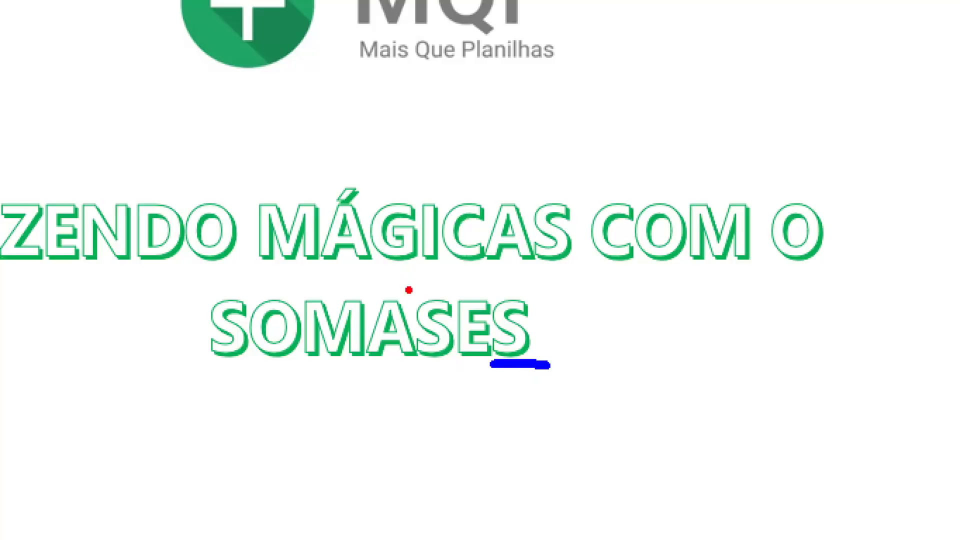
drag(408, 283, 543, 372)
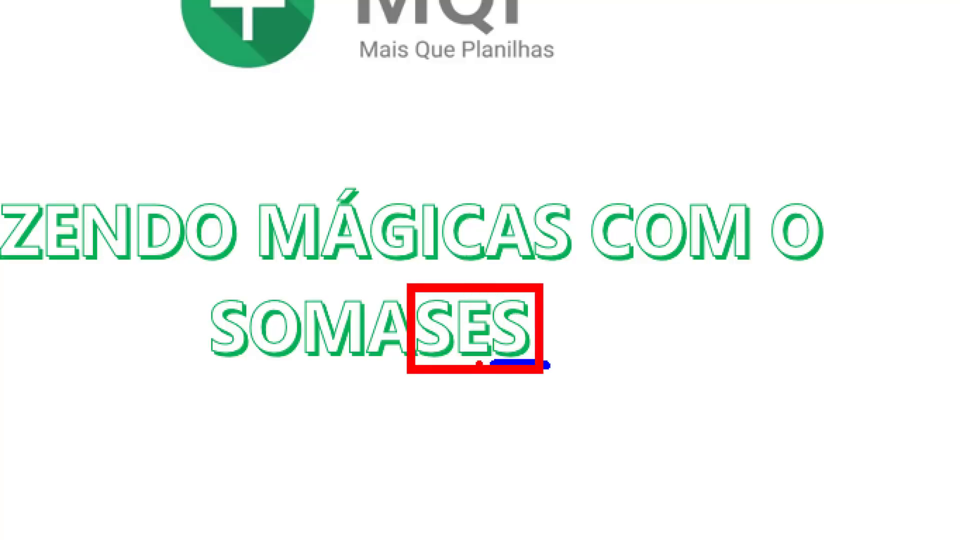
key(Escape)
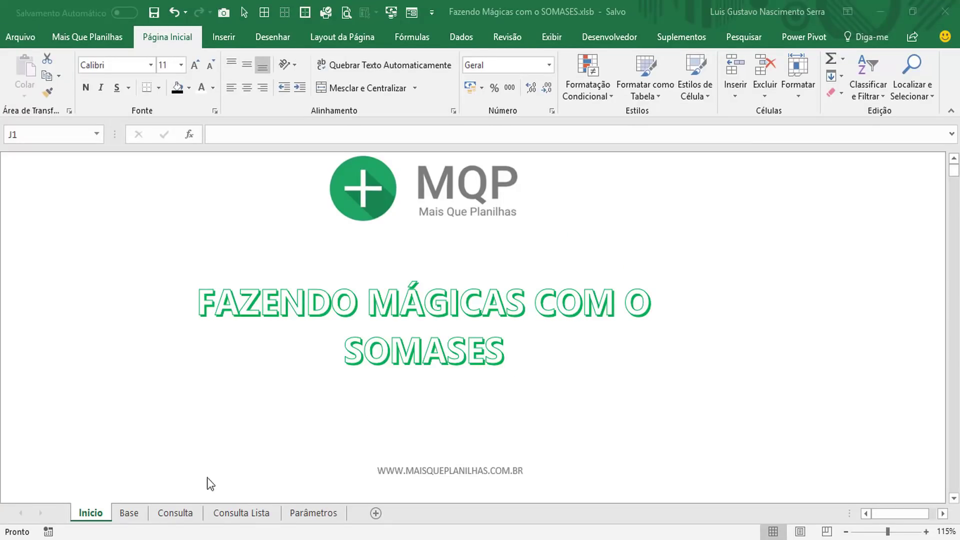
click(129, 517)
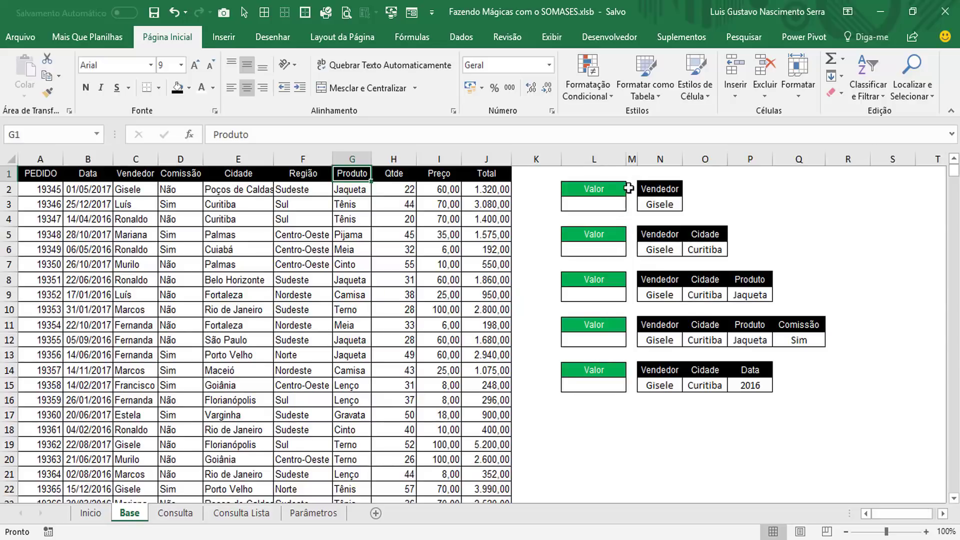
drag(638, 159, 630, 159)
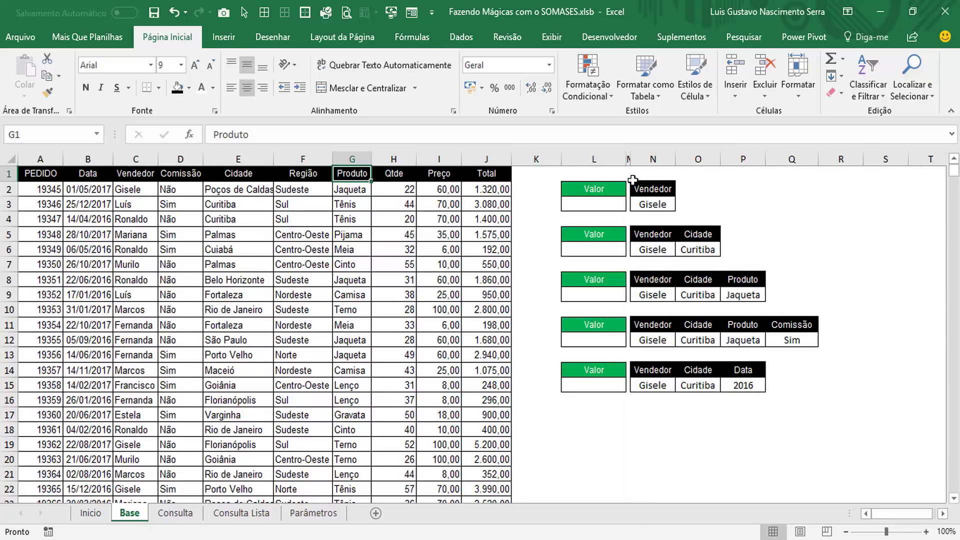
click(614, 203)
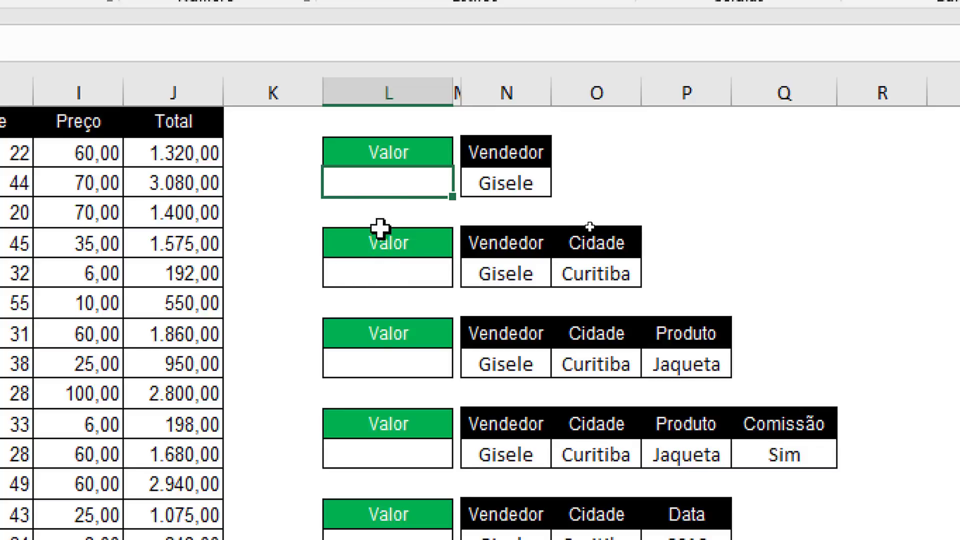
click(388, 183)
Step: Enter =SOMASE(C:C;N3;J:J) in L3 to total column J for seller N3 (R$776.527,00)
text(=SOMASE)
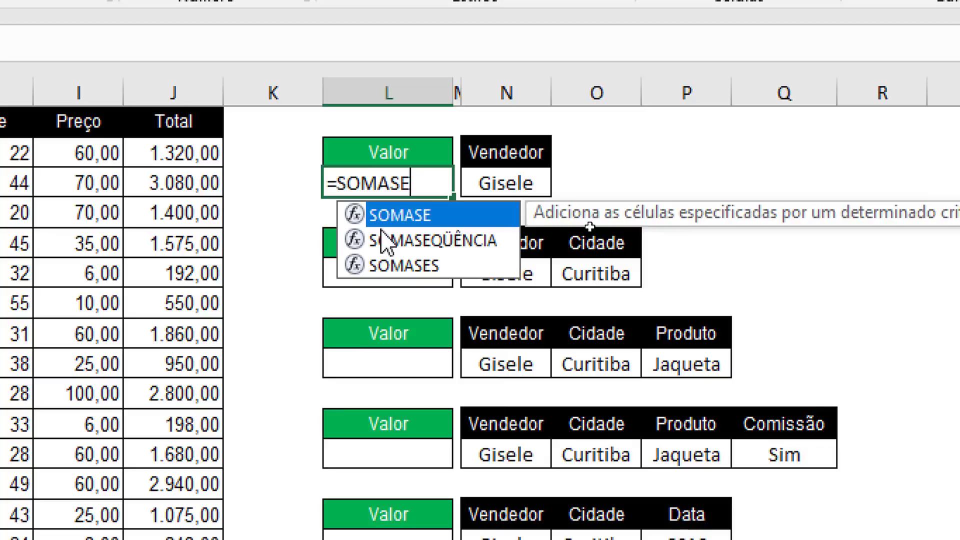
double_click(383, 225)
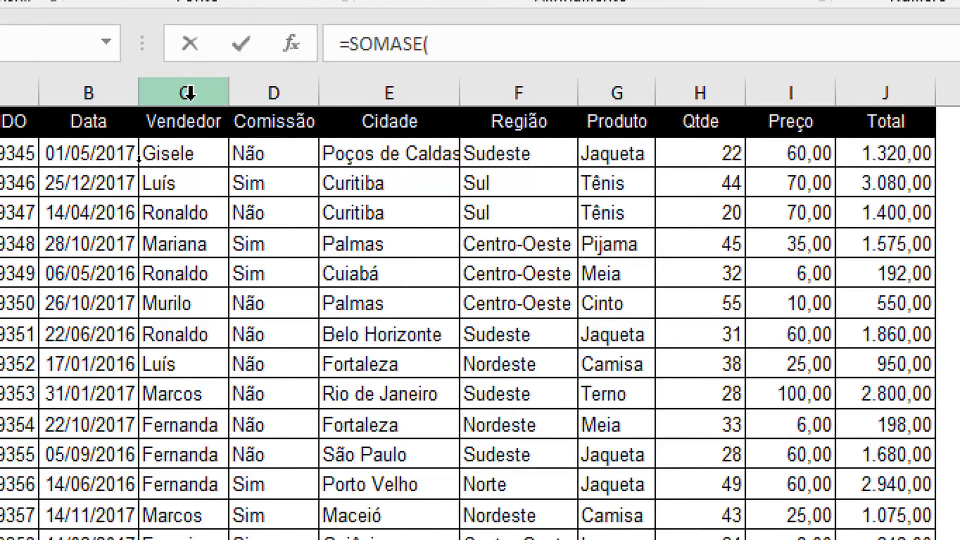
click(187, 93)
text(;)
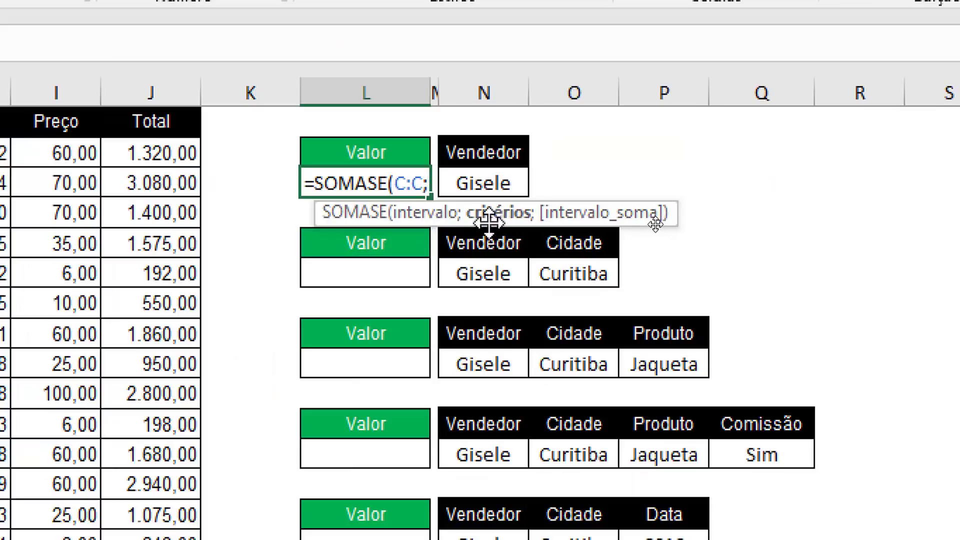
click(492, 188)
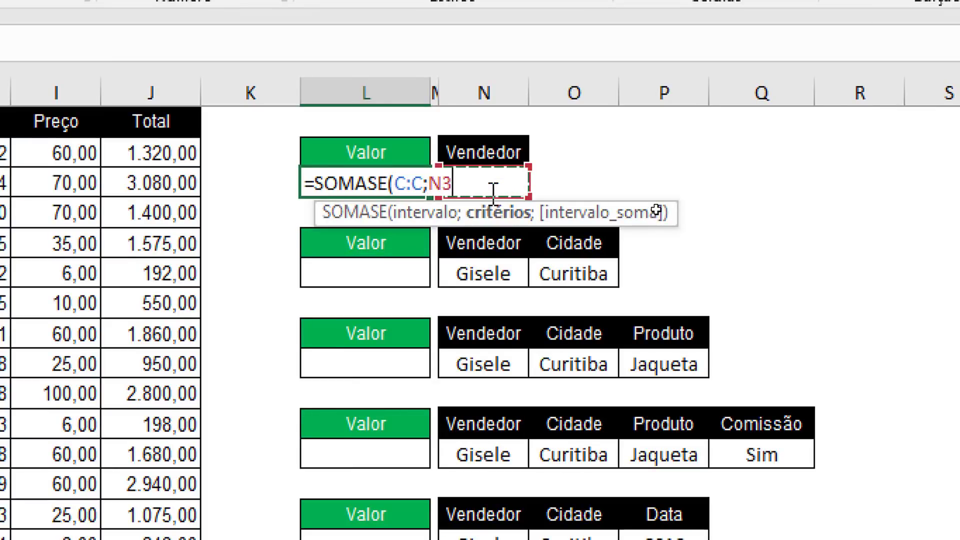
text(;)
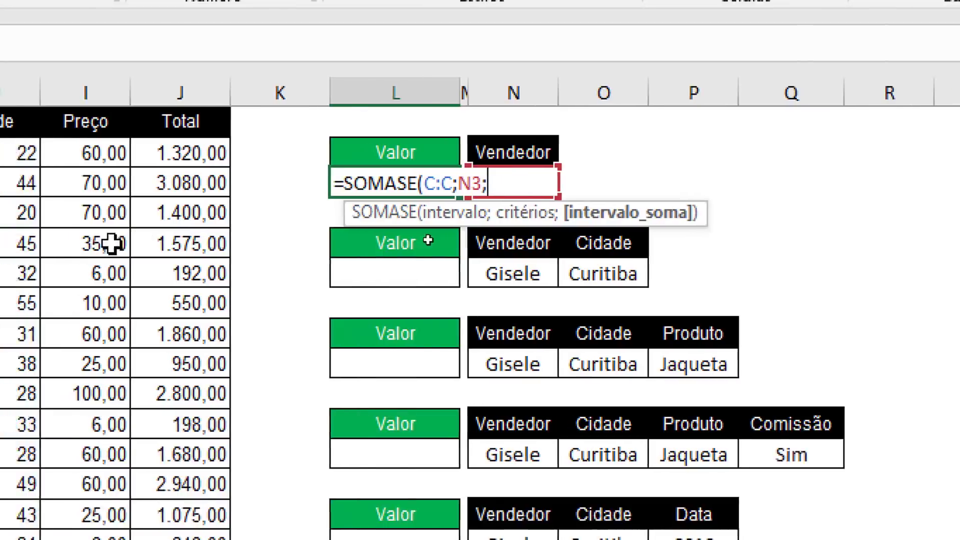
click(268, 82)
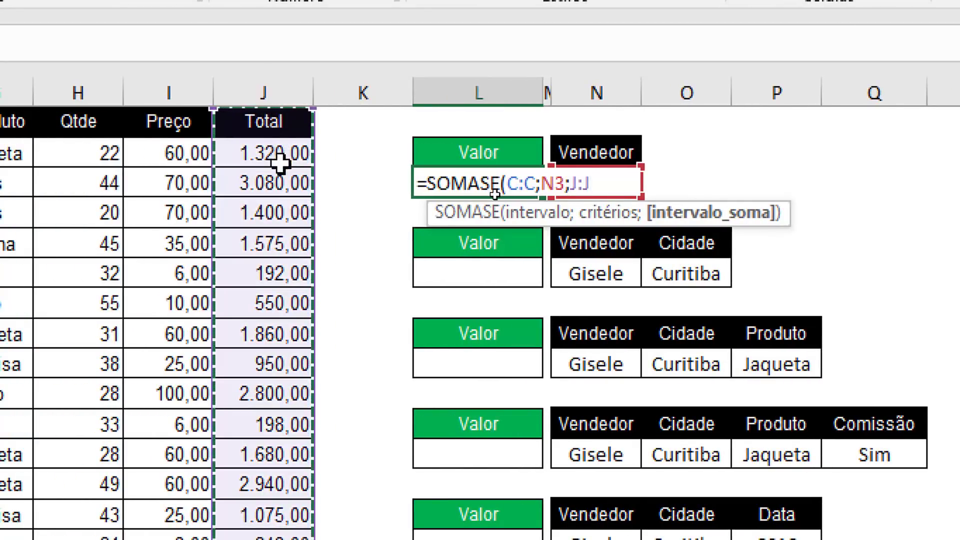
text())
key(Return)
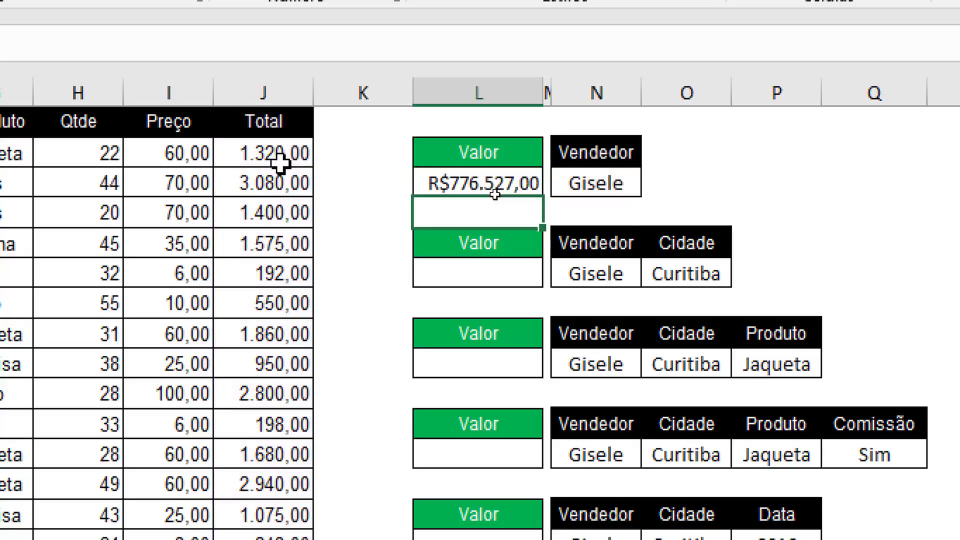
click(498, 177)
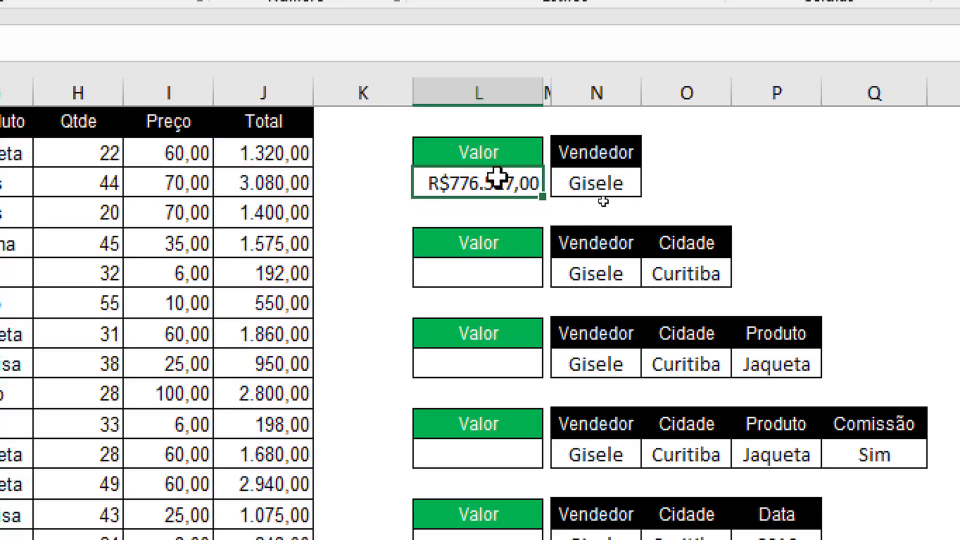
Step: Clear L3's SOMASE formula and begin rewriting it as =SOMASES(
double_click(485, 185)
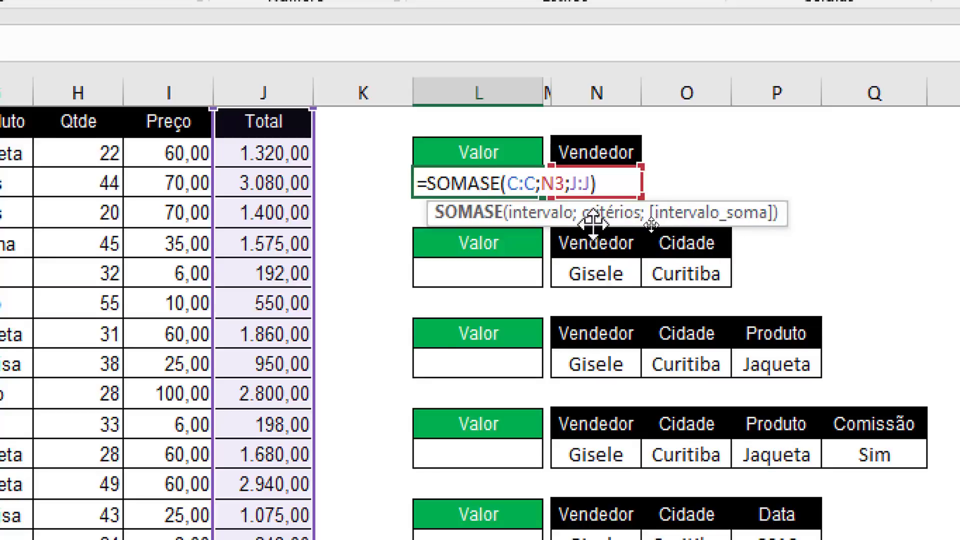
key(ctrl+Return)
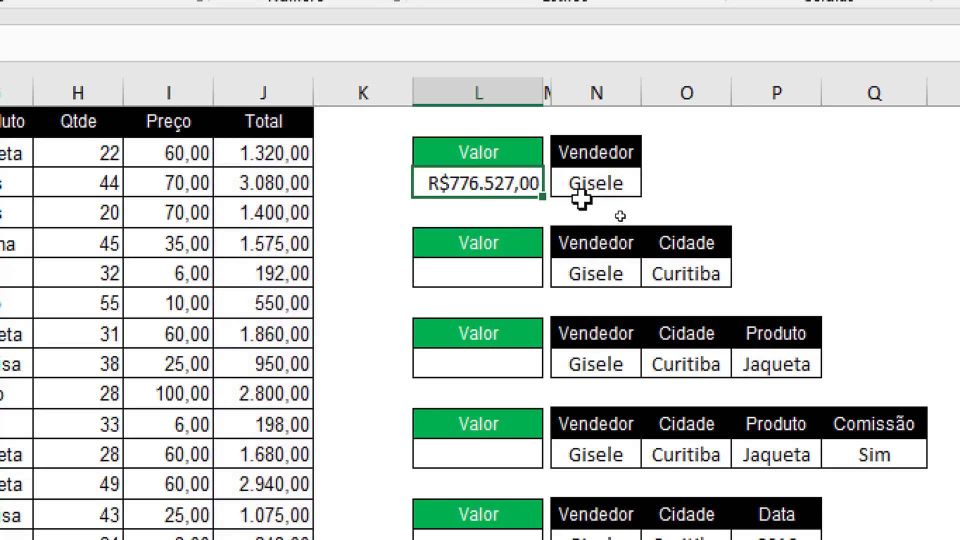
key(F2)
key(shift+Home)
text(=)
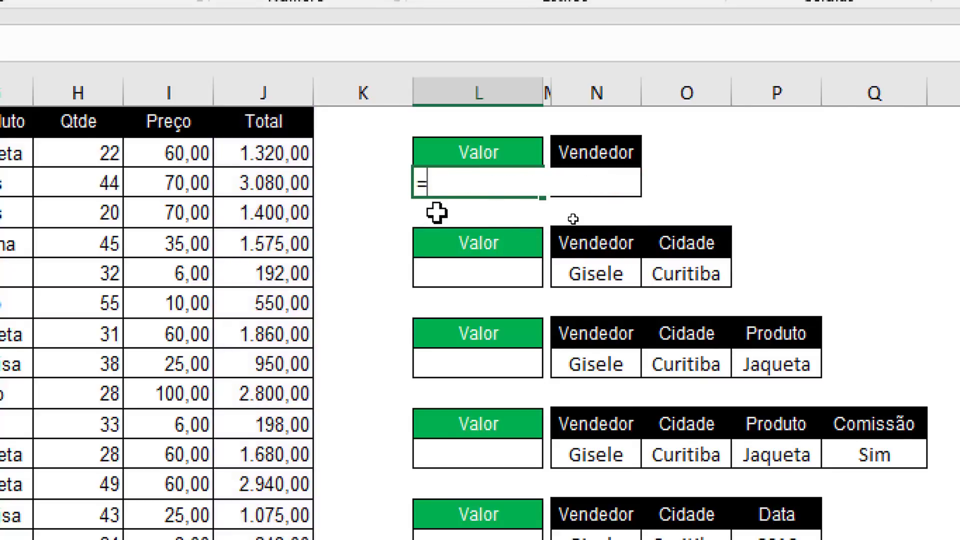
text(SOMASE)
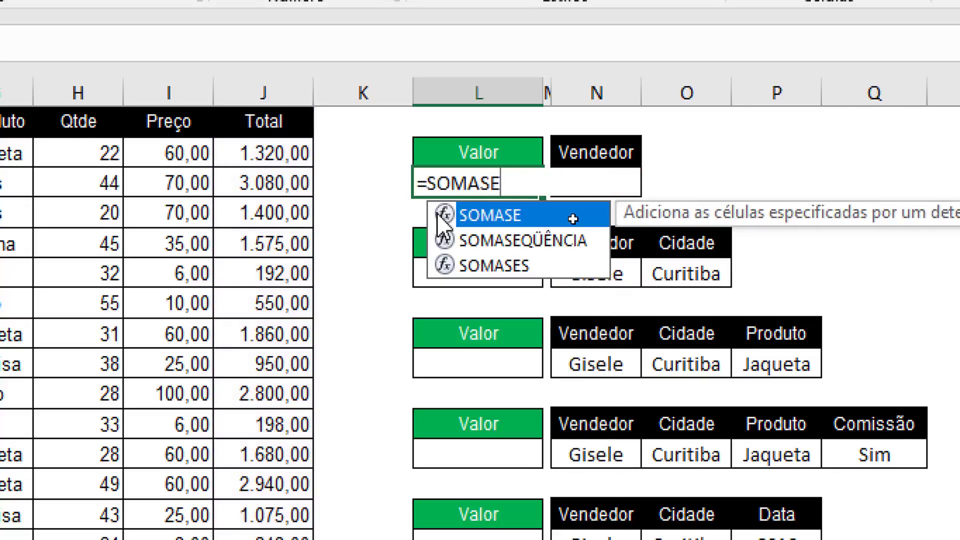
text(S)
key(Tab)
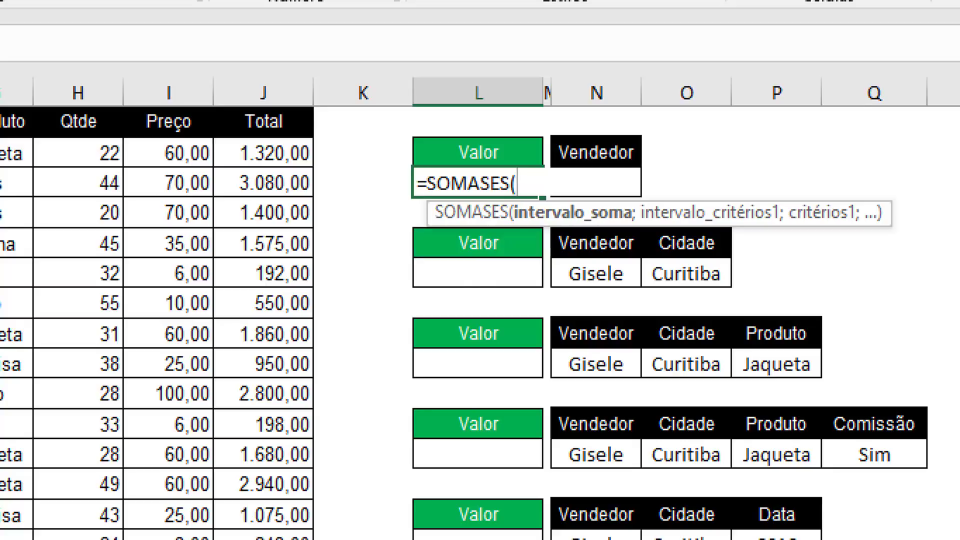
Step: Complete L3 as =SOMASES(J:J;C:C;N3), still returning R$776.527,00
drag(516, 183, 429, 182)
click(533, 185)
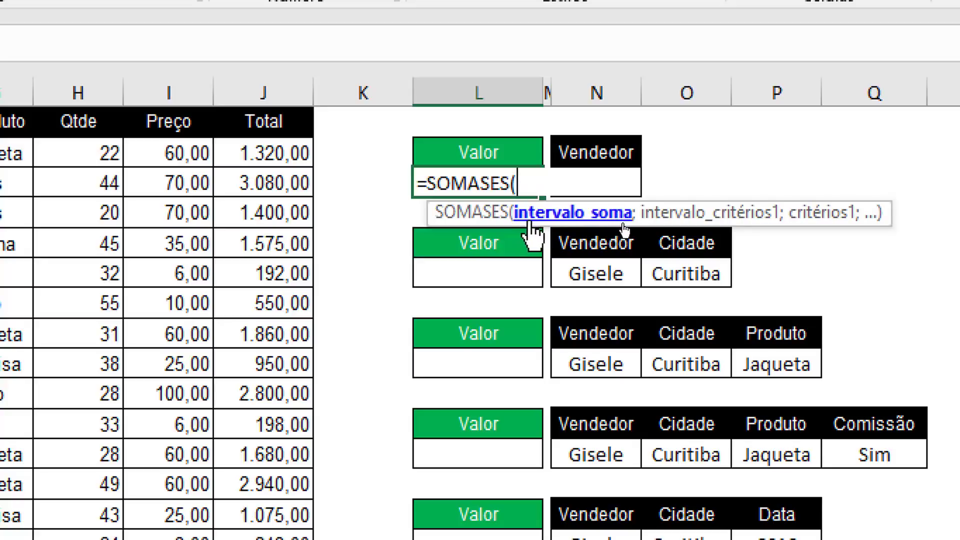
click(294, 85)
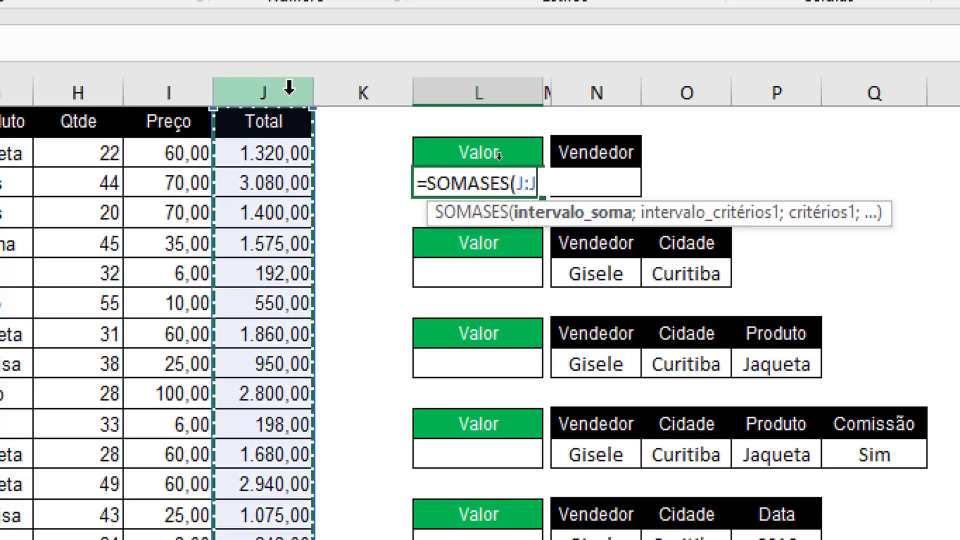
text(;)
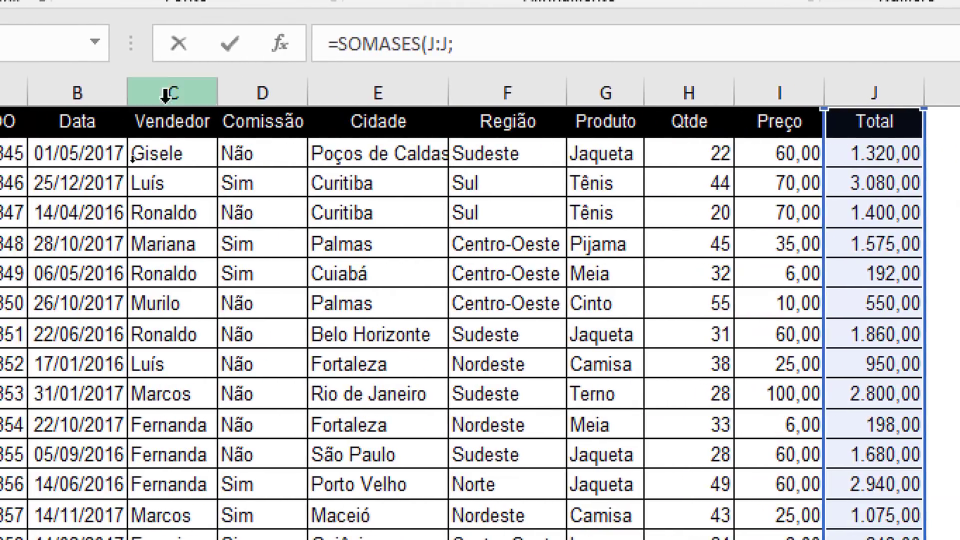
click(170, 91)
text(;)
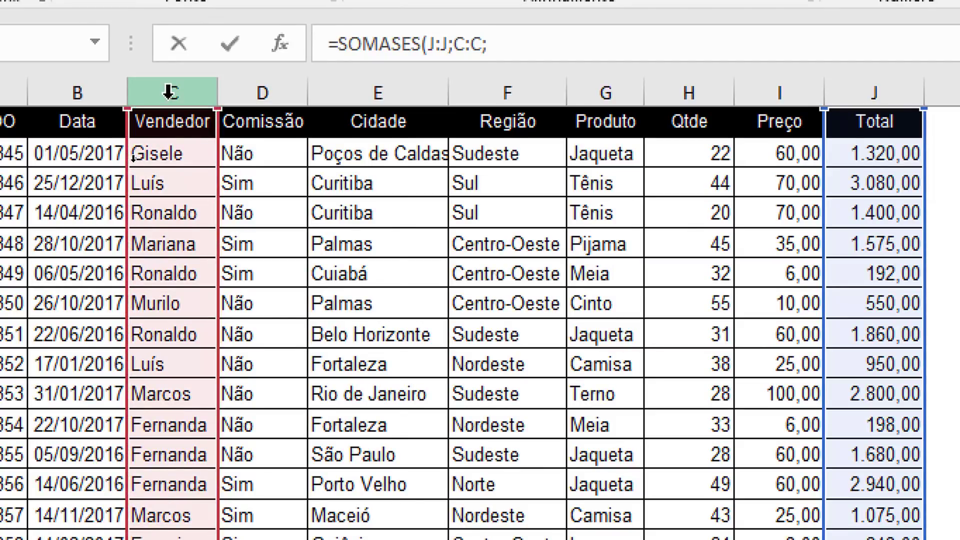
click(410, 158)
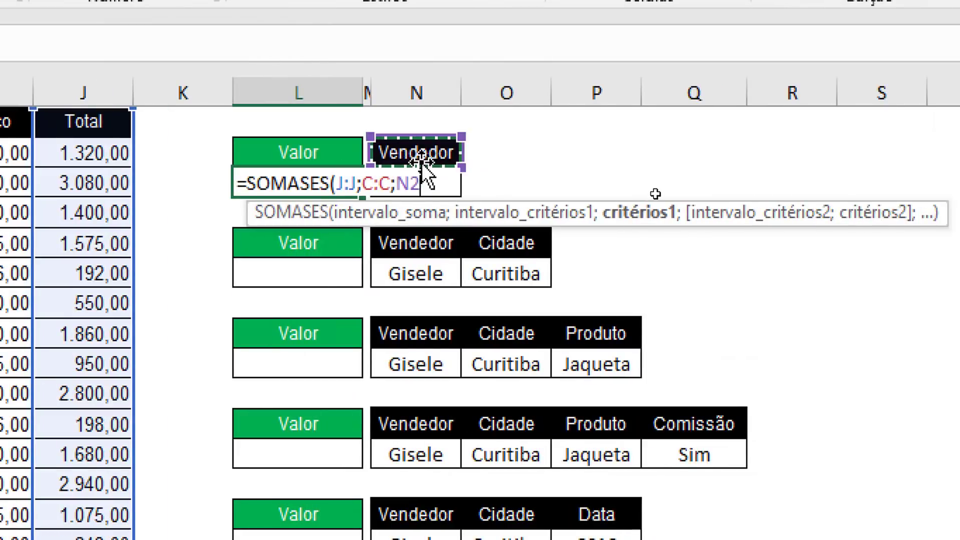
key(Down)
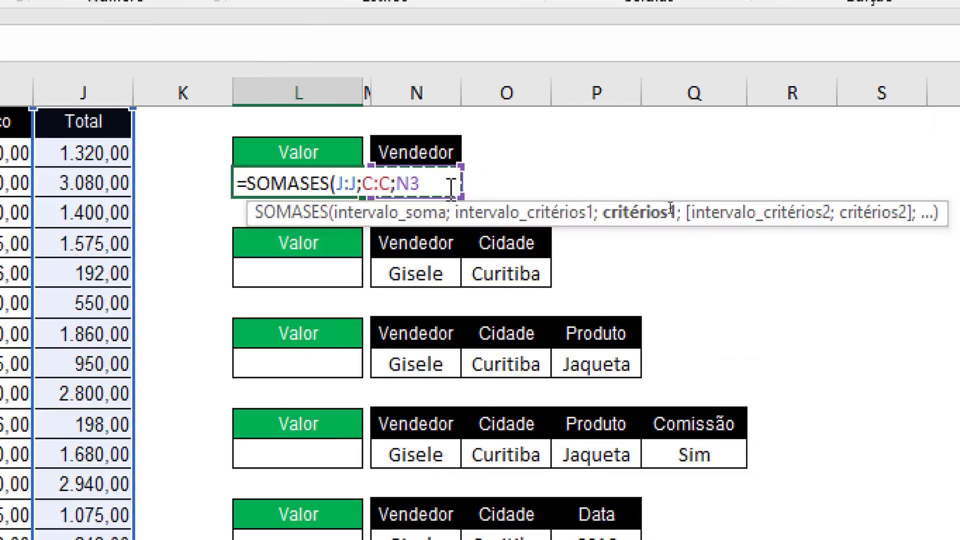
text())
key(Return)
key(Up)
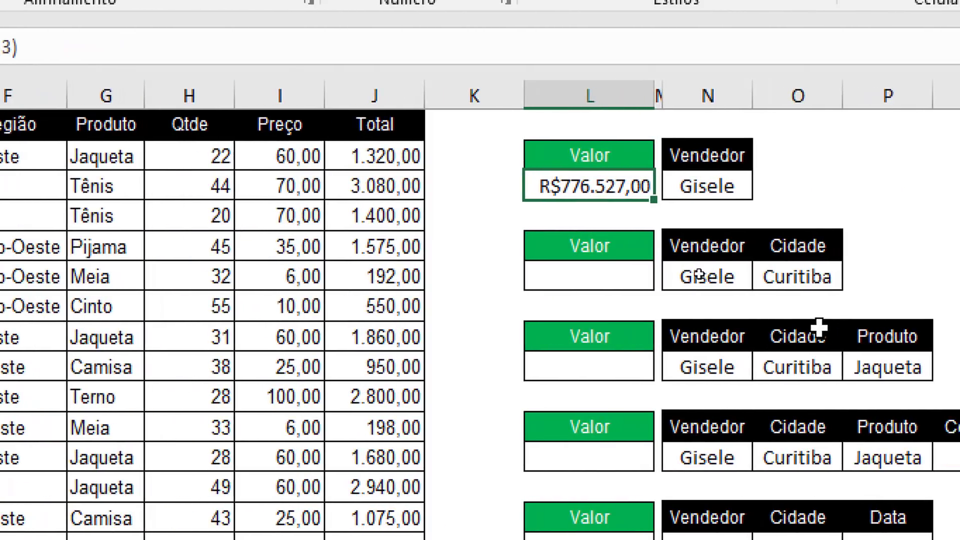
click(600, 270)
text(=)
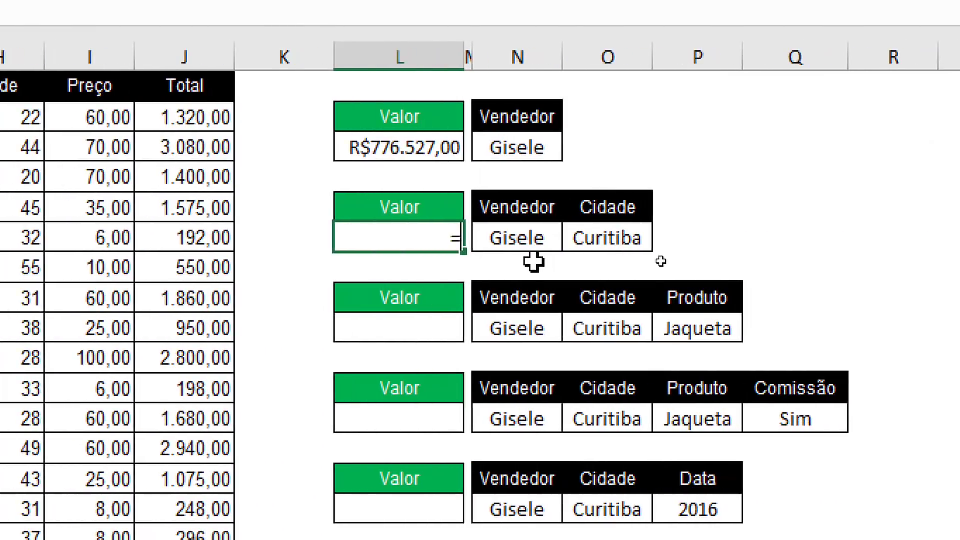
Step: Start L6's SOMASES summing Total column J where Vendedor column C matches N6
text(SOMASES()
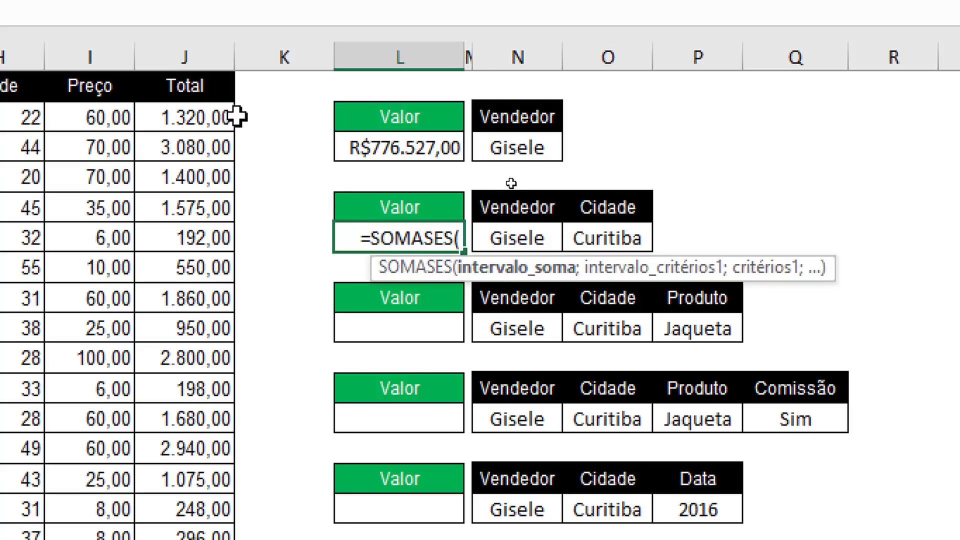
click(206, 64)
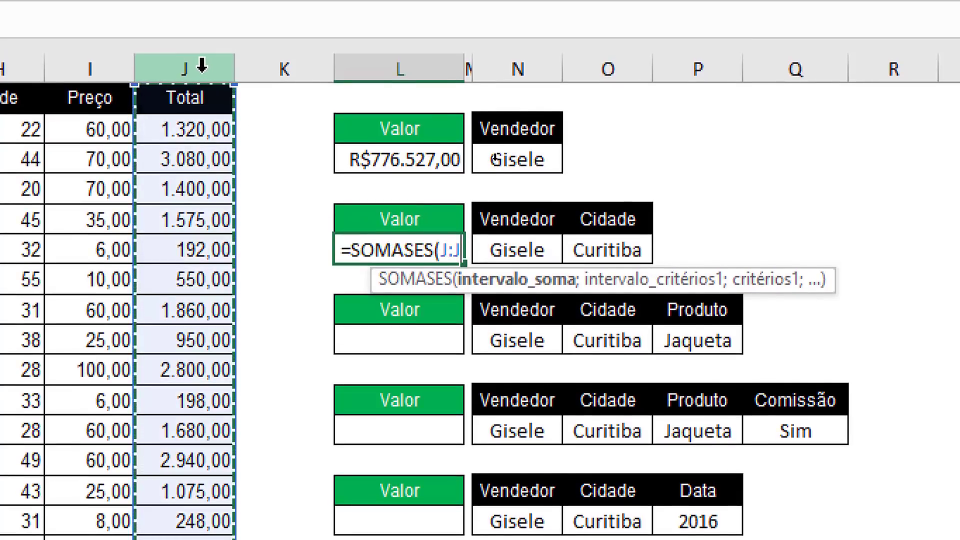
text(;)
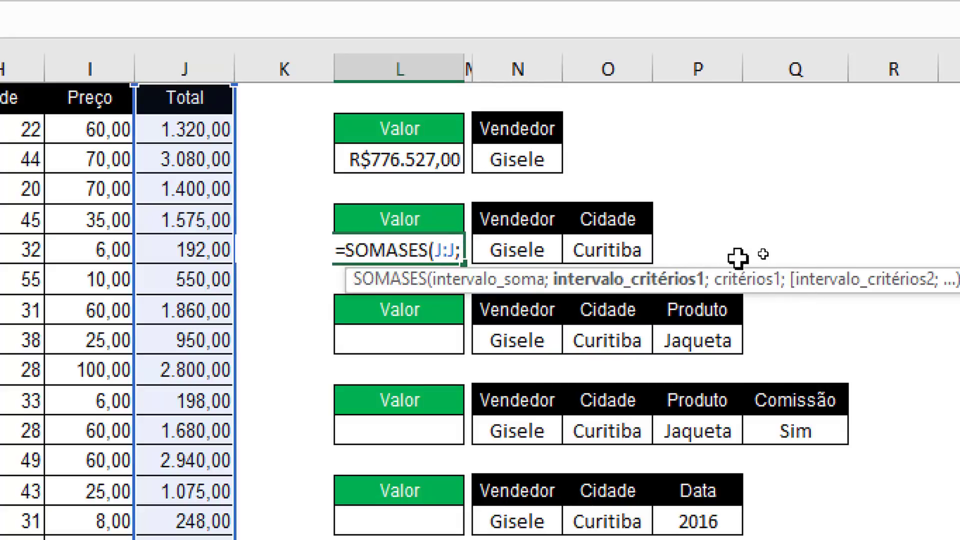
scroll(805, 260, right, 2)
scroll(838, 240, right, 1)
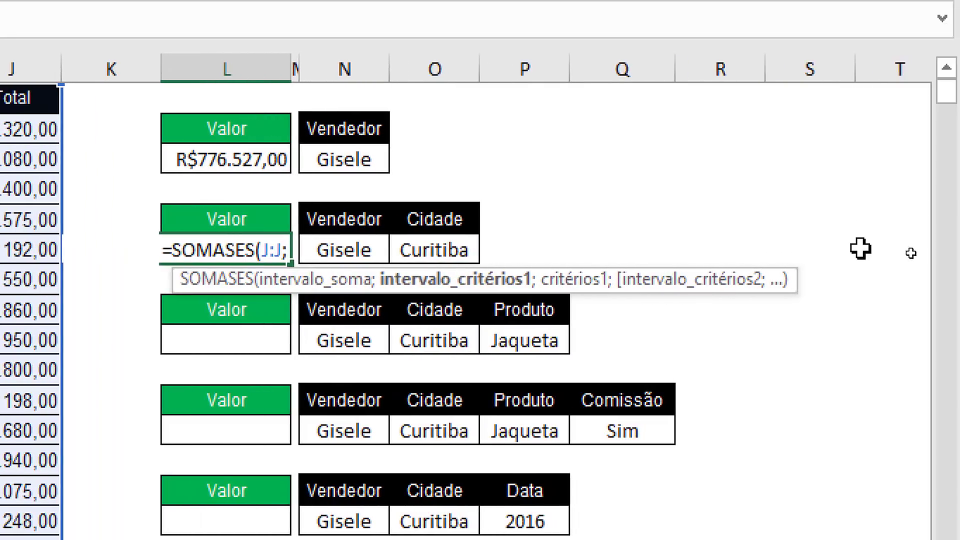
scroll(187, 317, left, 1)
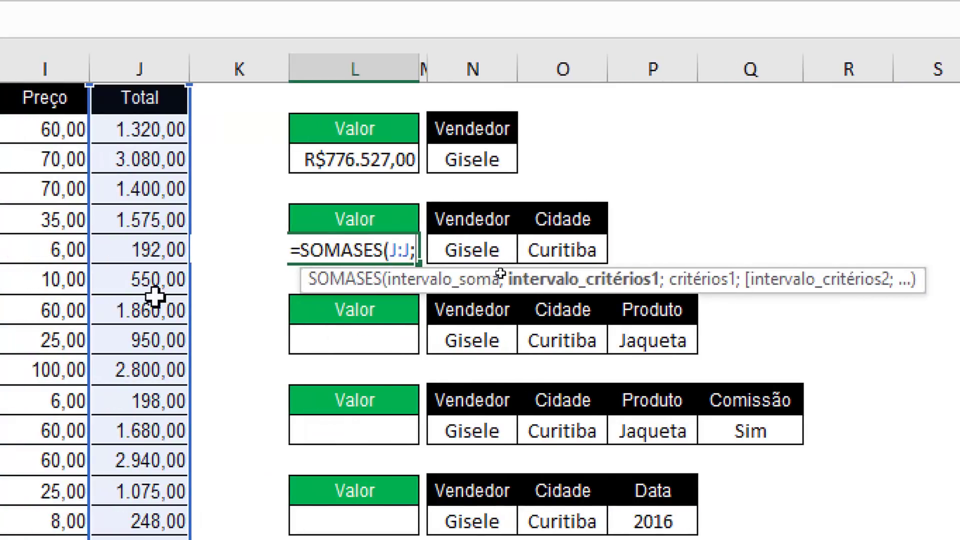
scroll(192, 300, left, 8)
click(276, 67)
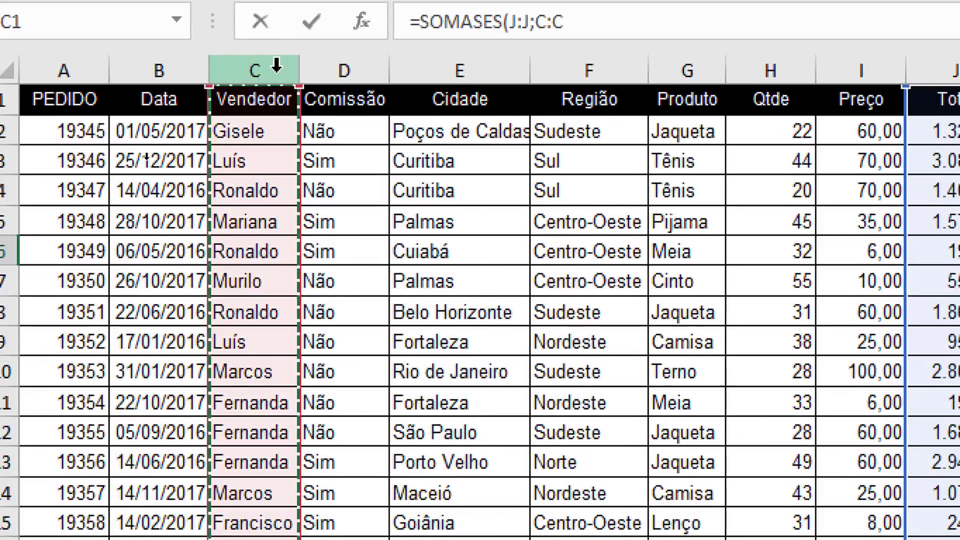
text(;)
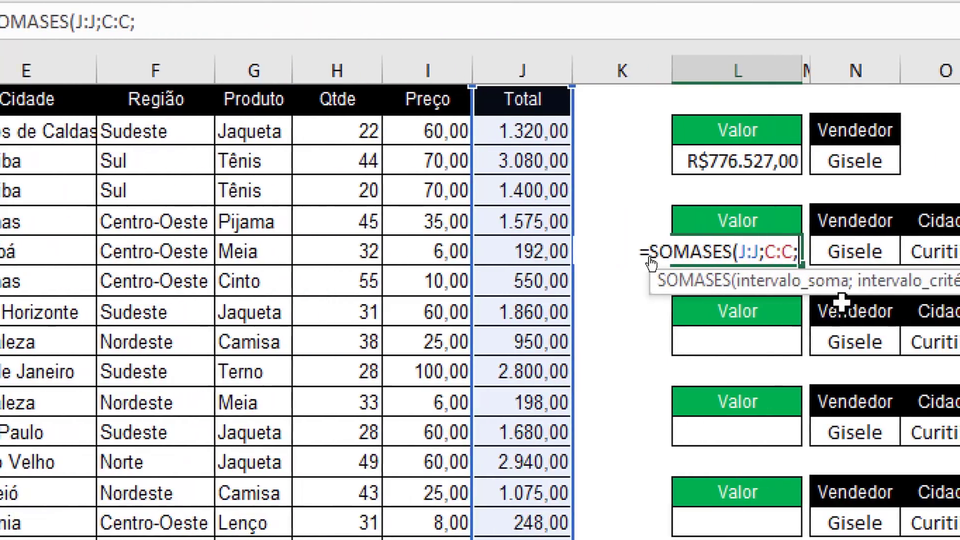
click(838, 241)
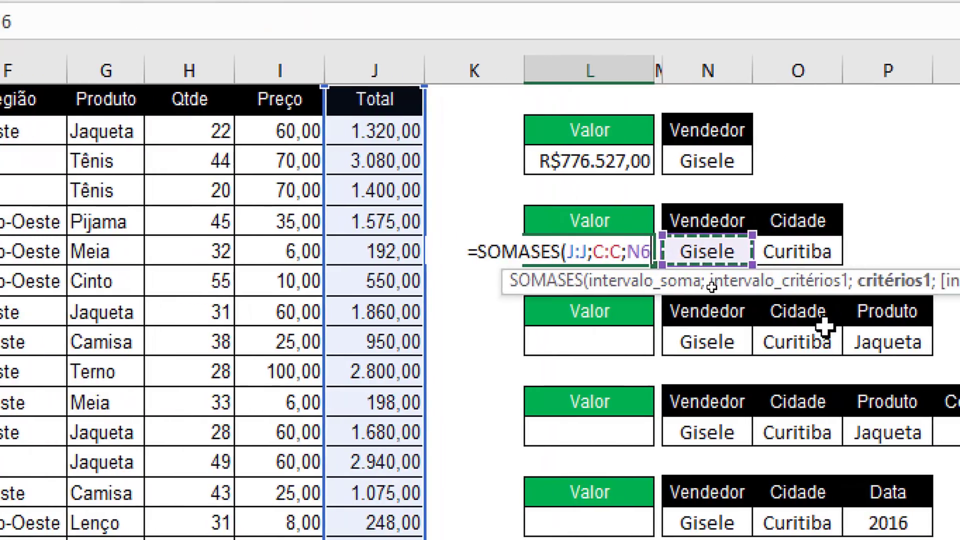
text(;)
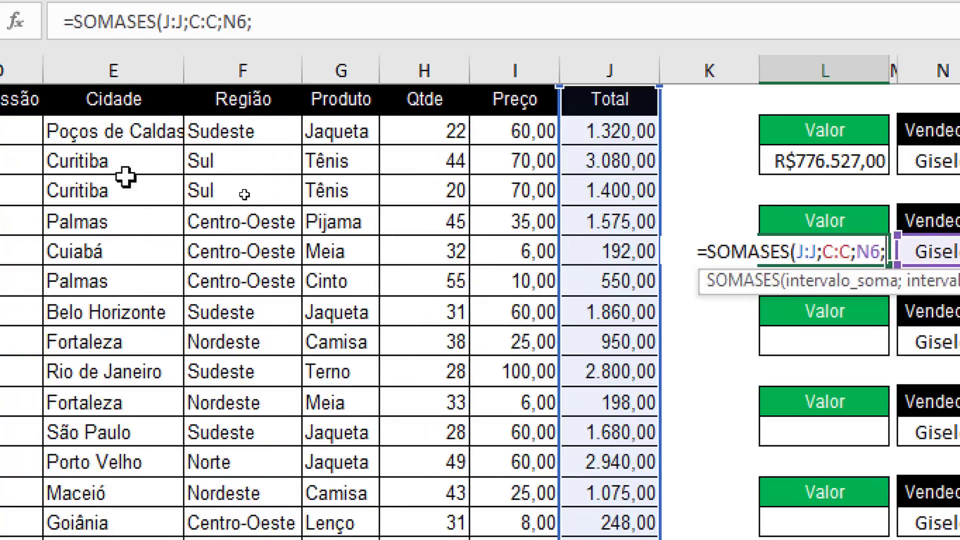
Step: Add the Cidade criterion E:E matching O6 (Curitiba), giving R$15.577,00
click(134, 74)
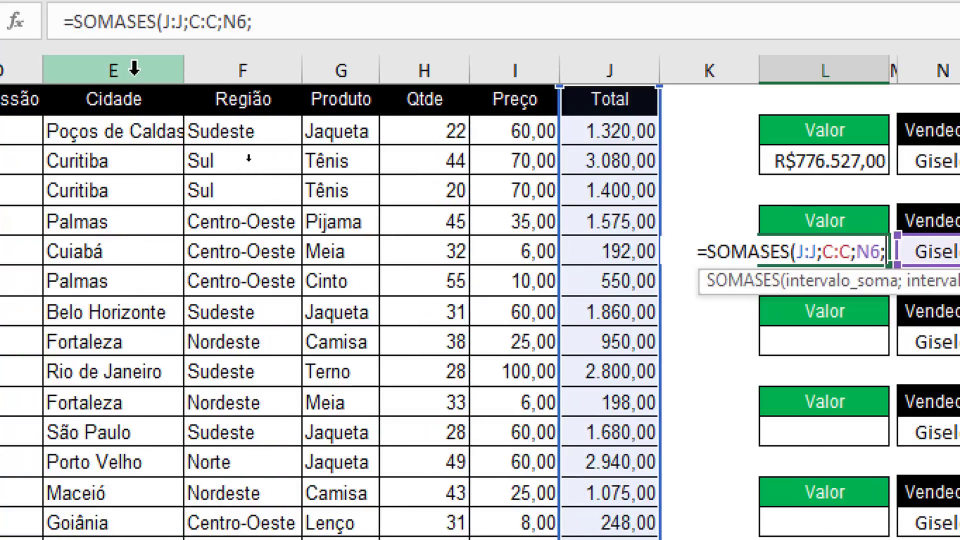
click(133, 70)
text(;)
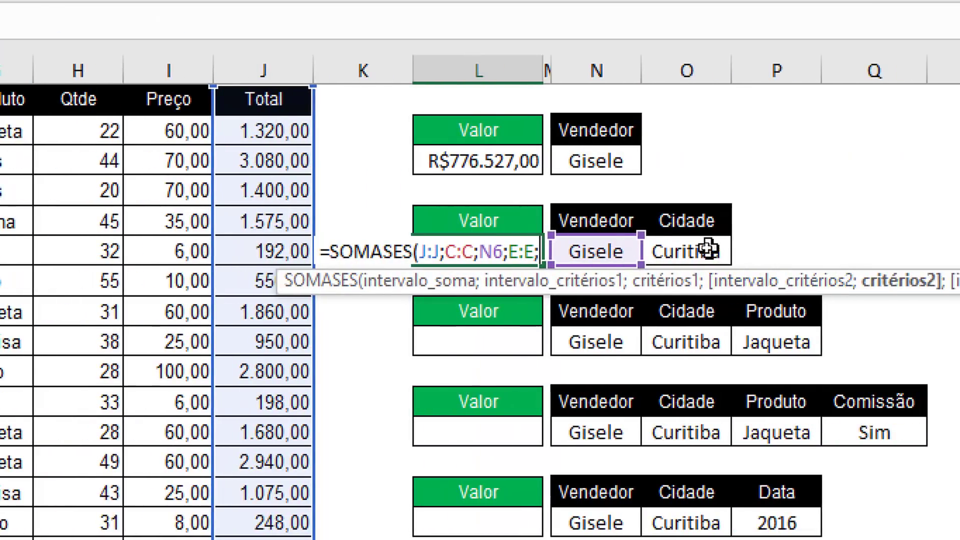
click(708, 249)
text())
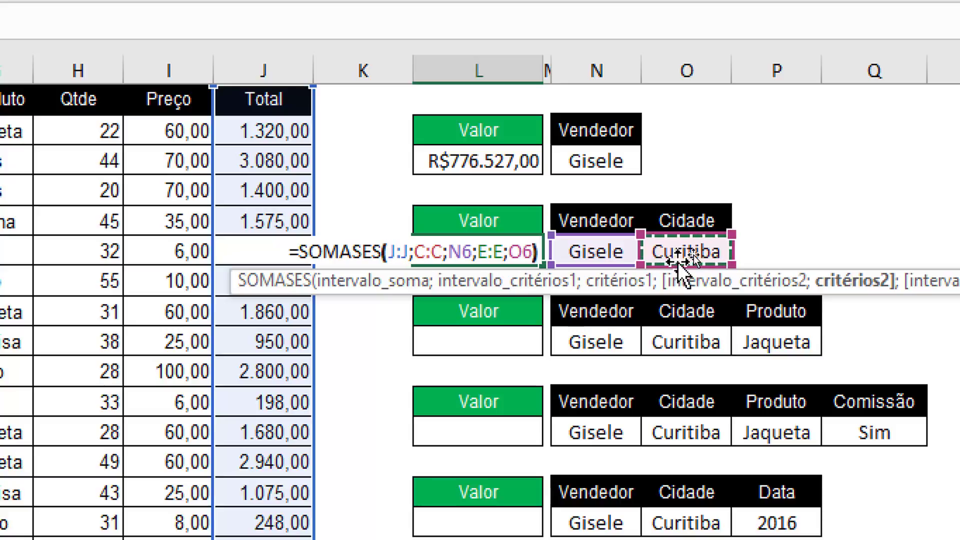
key(Return)
key(Up)
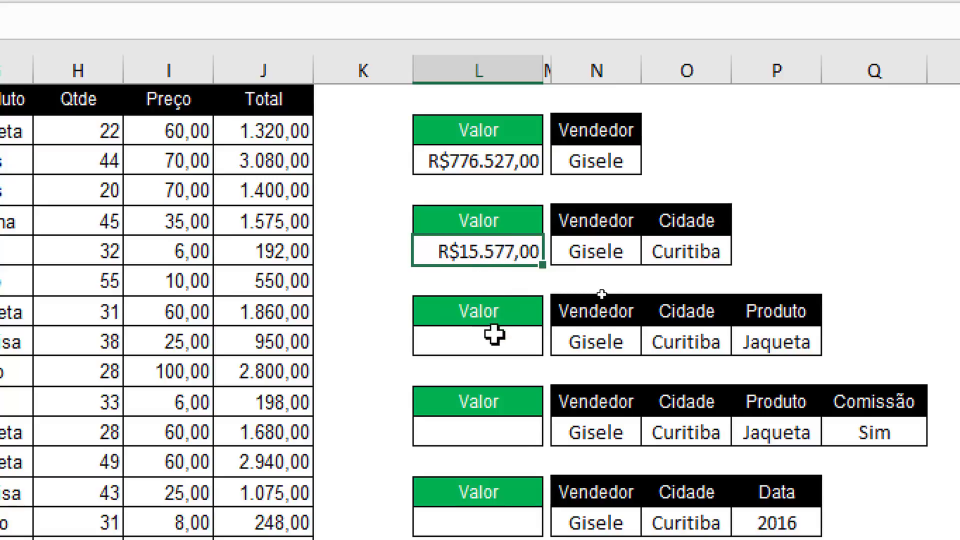
Step: Copy L6's formula text =SOMASES(J:J;C:C;N6;E:E;O6 into L9, leaving L6 unchanged
click(474, 343)
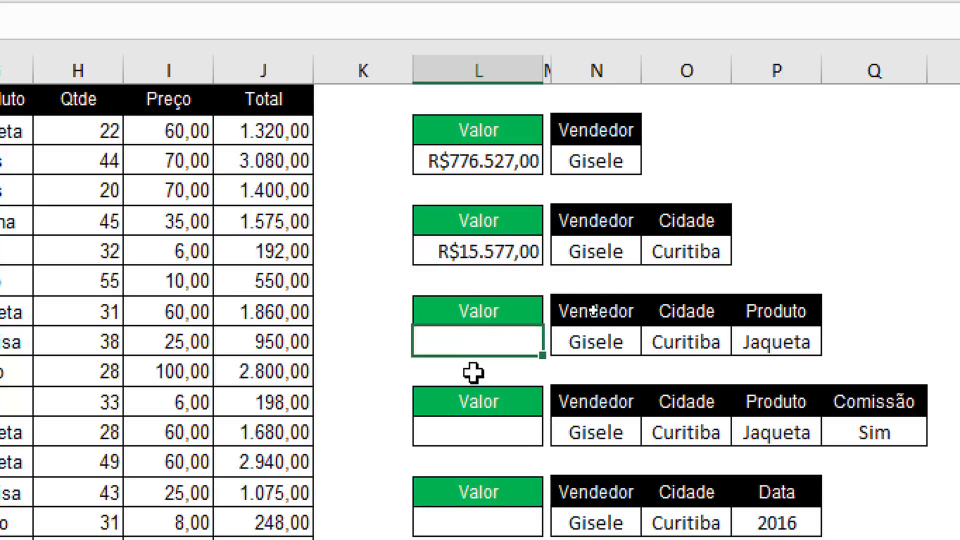
double_click(498, 251)
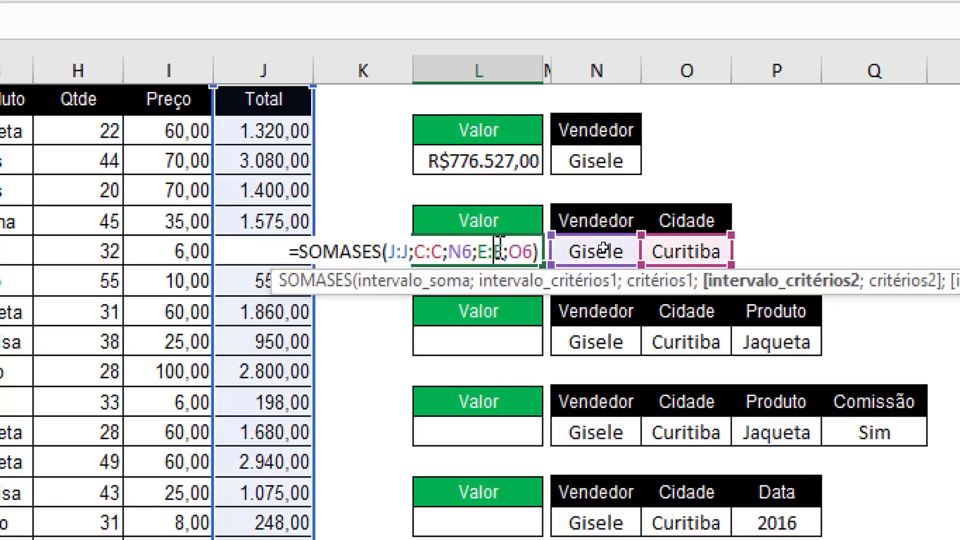
text(;)
drag(539, 251, 272, 258)
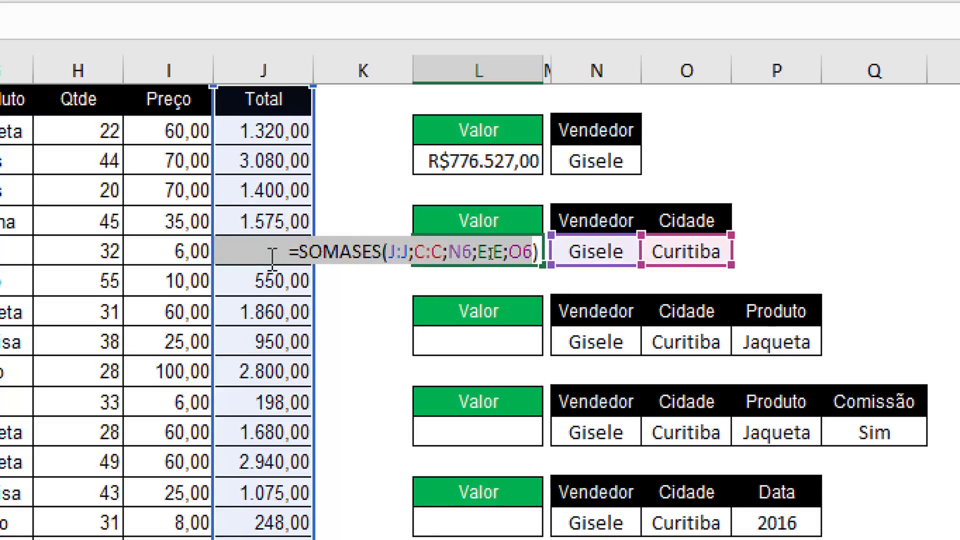
key(Return)
key(Down)
key(Down)
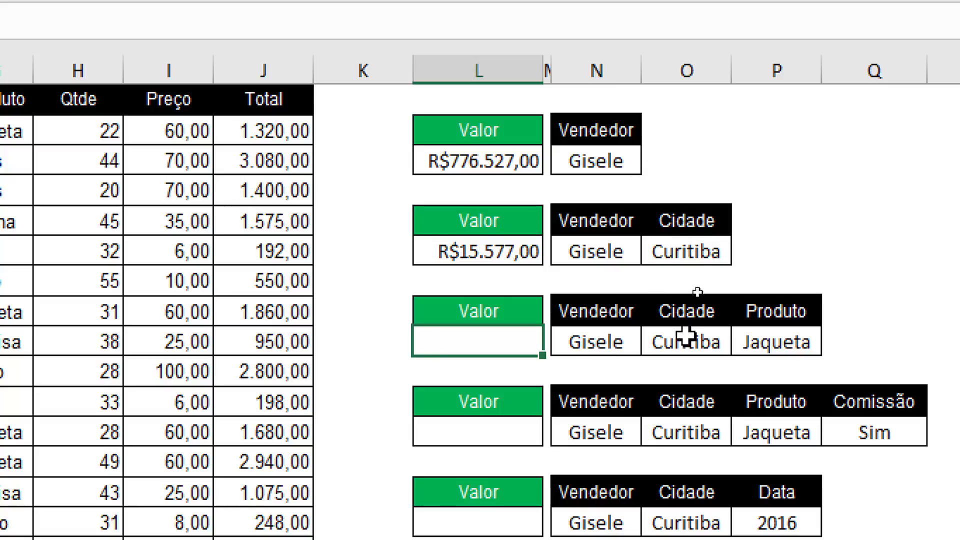
double_click(520, 350)
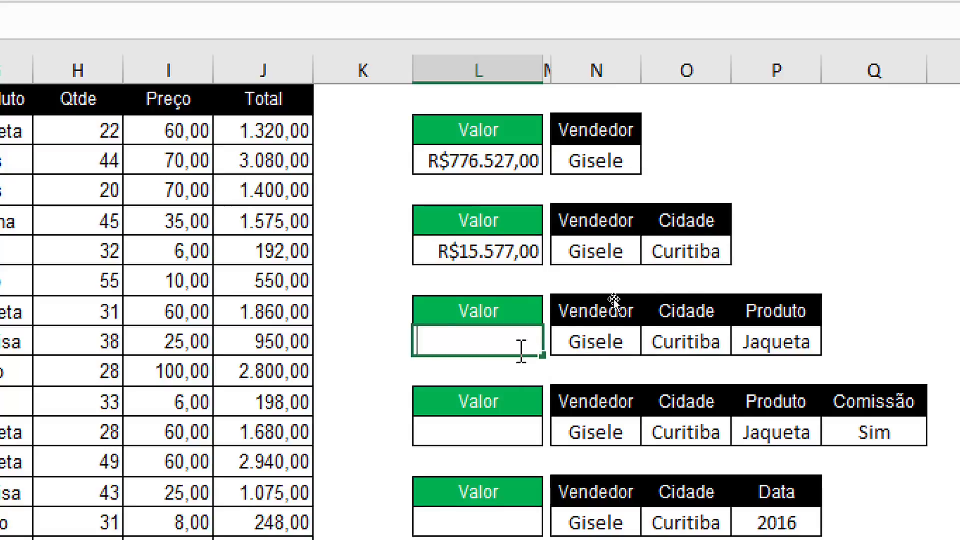
key(ctrl+v)
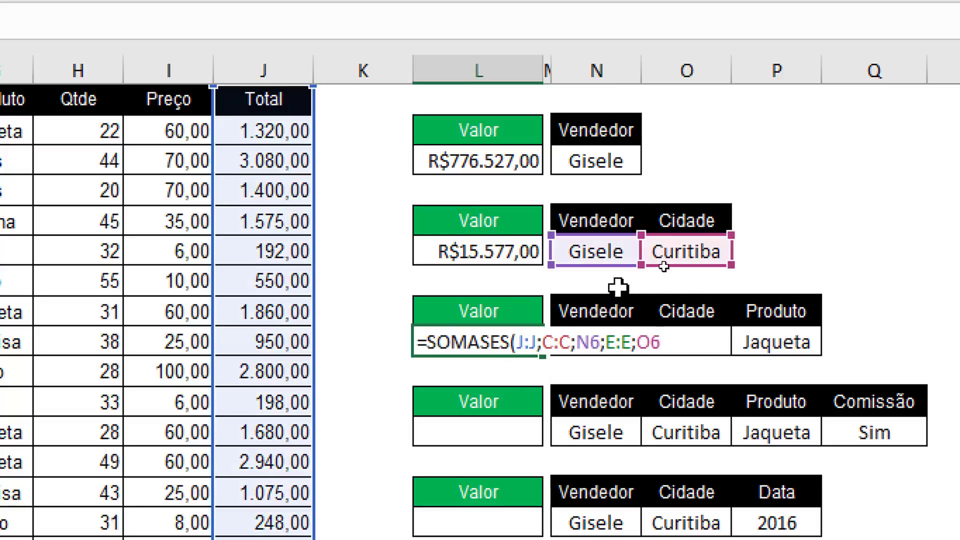
Step: Repoint L9's criteria to N9 and O9 and add Produto G:G matching P9 (Jaqueta), giving R$4.500,00
drag(620, 271, 625, 345)
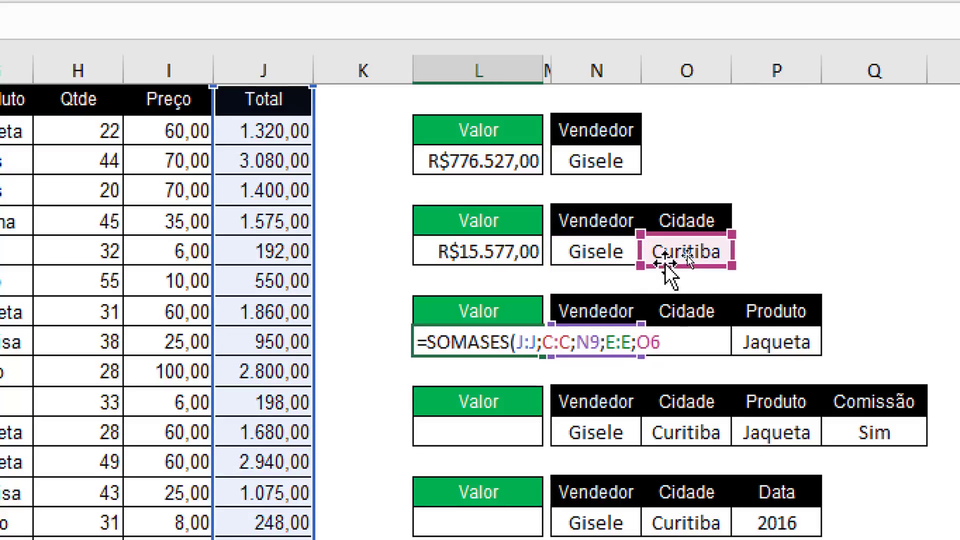
drag(665, 266, 667, 338)
text(;)
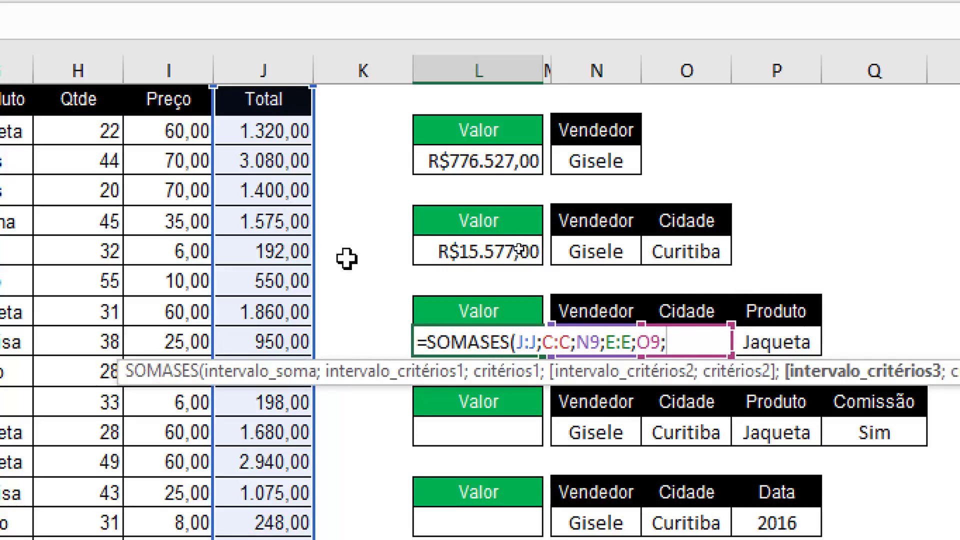
scroll(322, 240, left, 3)
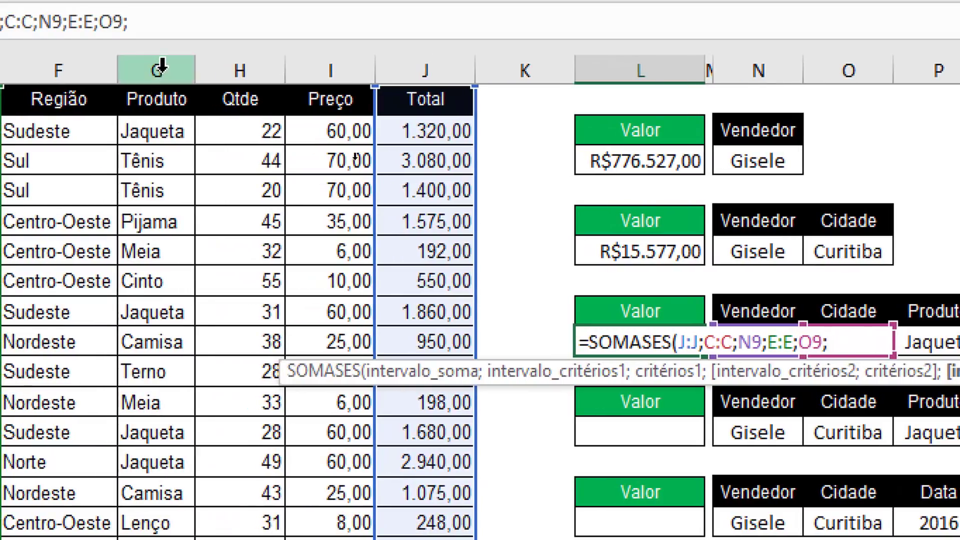
click(159, 68)
text(;)
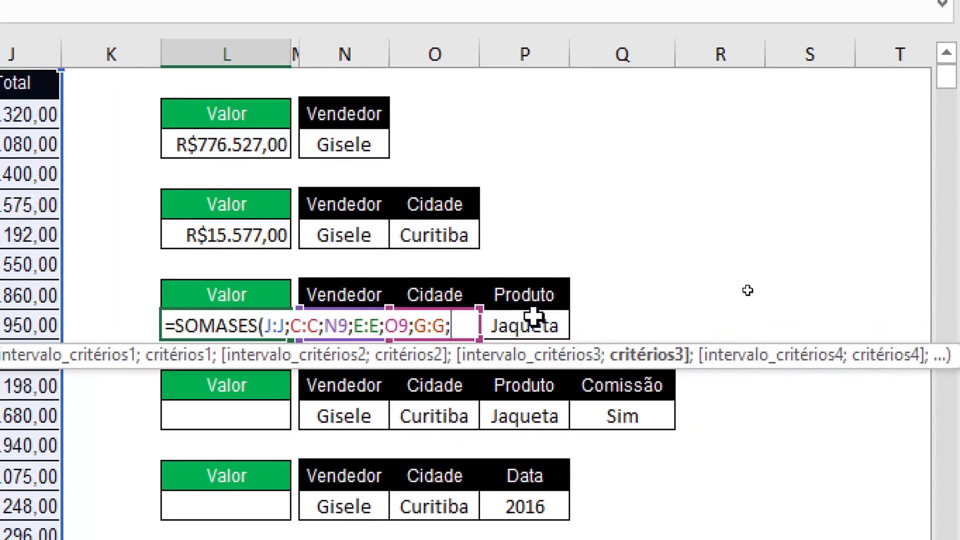
click(534, 320)
text())
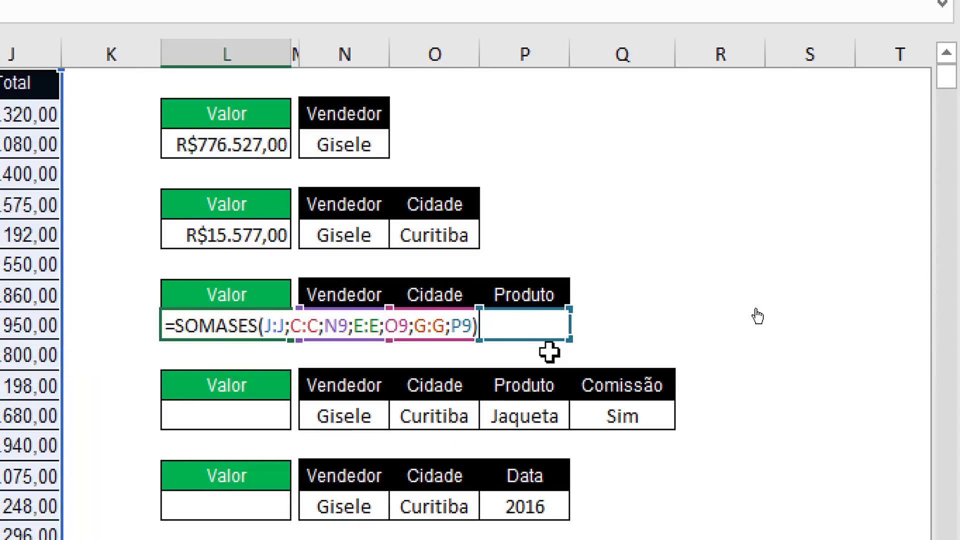
key(Return)
key(Up)
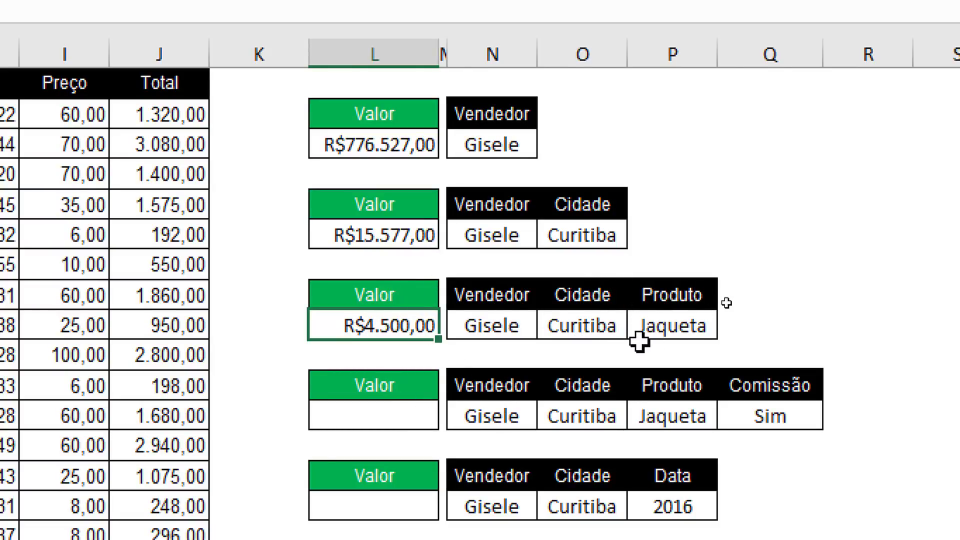
Step: Copy L9's three-criteria formula into L12 and open it for editing
key(ctrl+c)
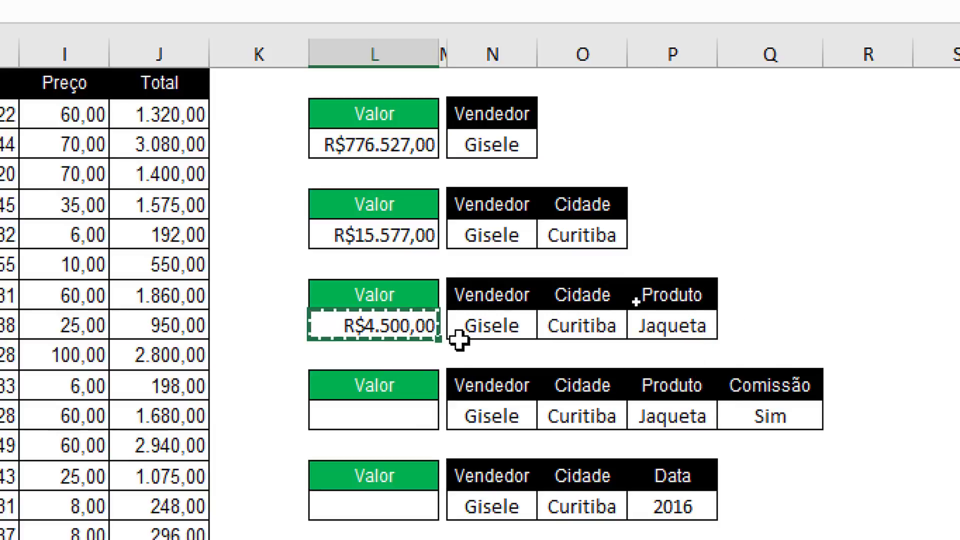
key(Down)
key(Down)
key(Down)
key(ctrl+v)
key(Escape)
key(F2)
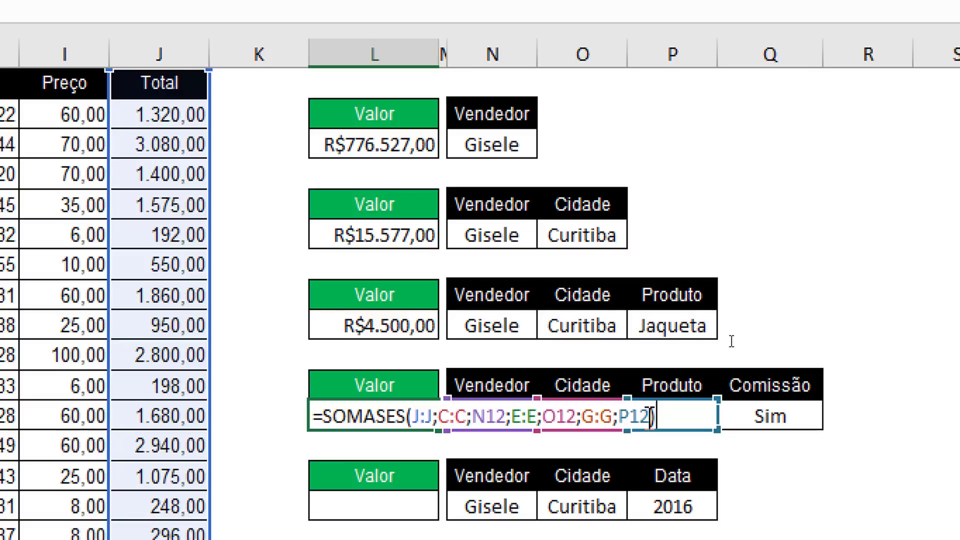
Step: Add the Comissão criterion D:D matching Q12 (Sim), giving R$1.620,00
text(;)
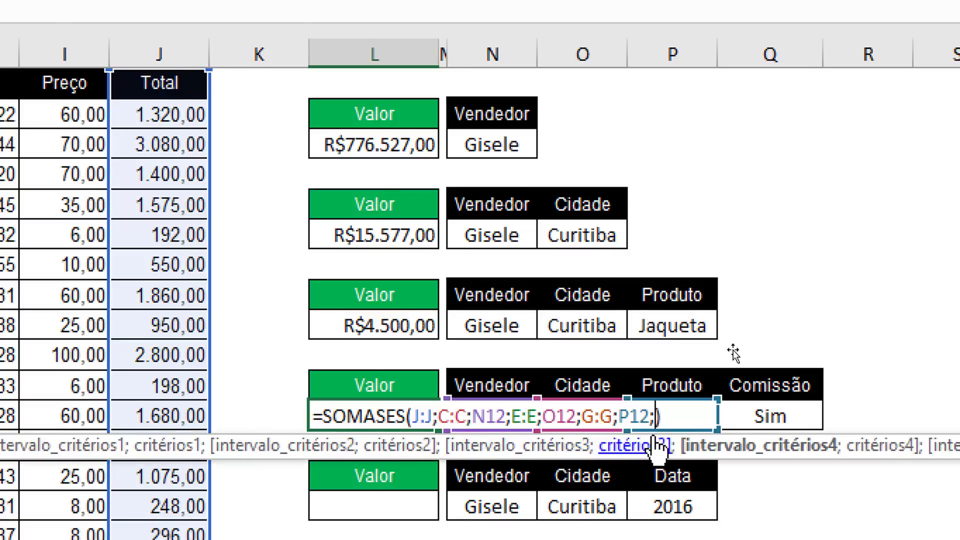
scroll(733, 353, left, 3)
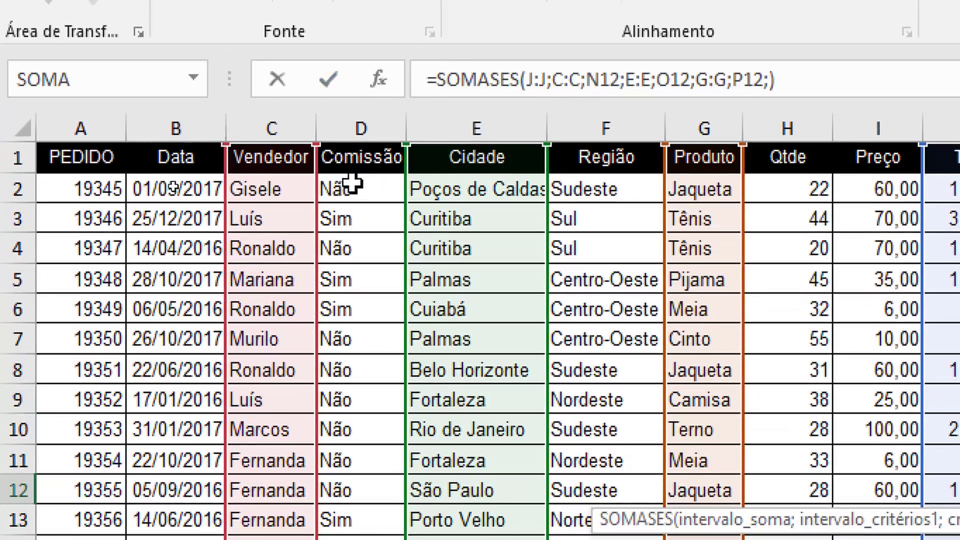
click(346, 129)
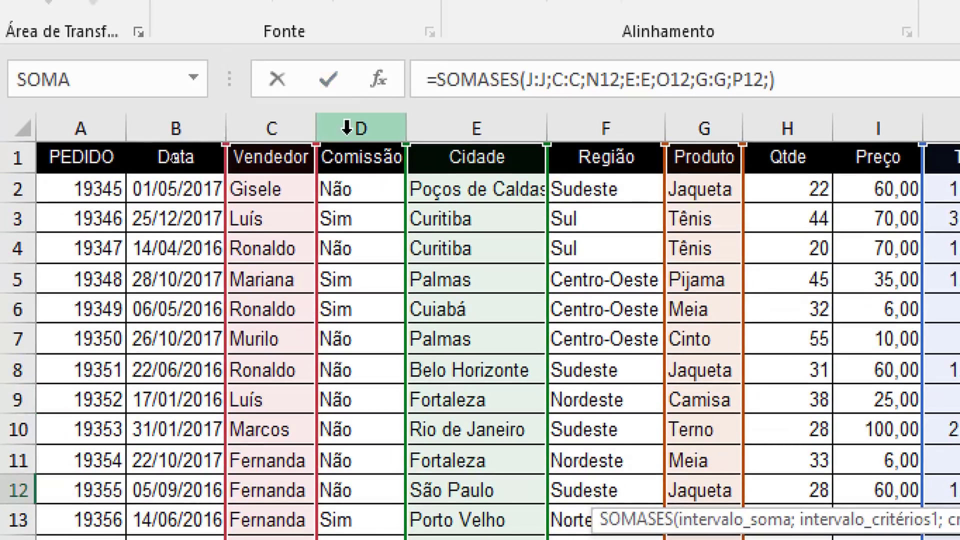
text(;)
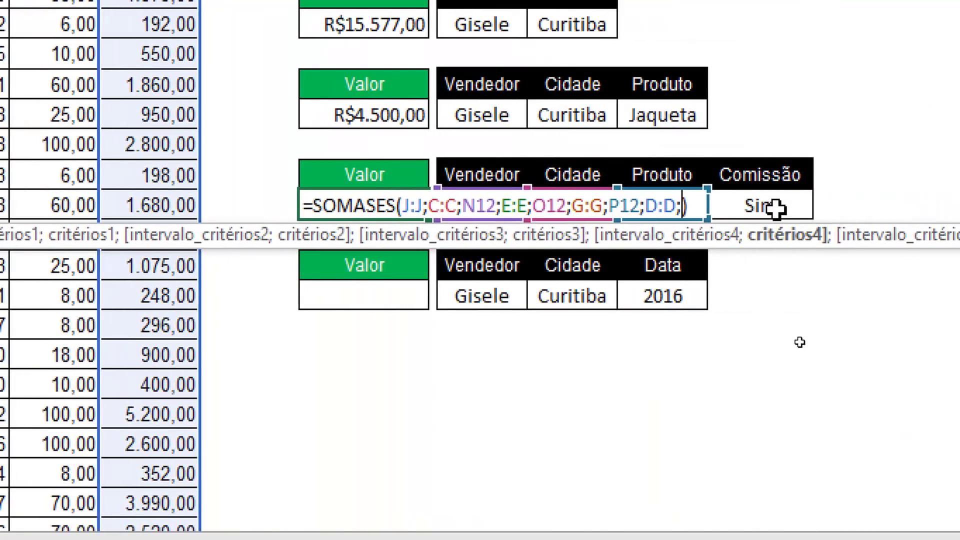
click(778, 205)
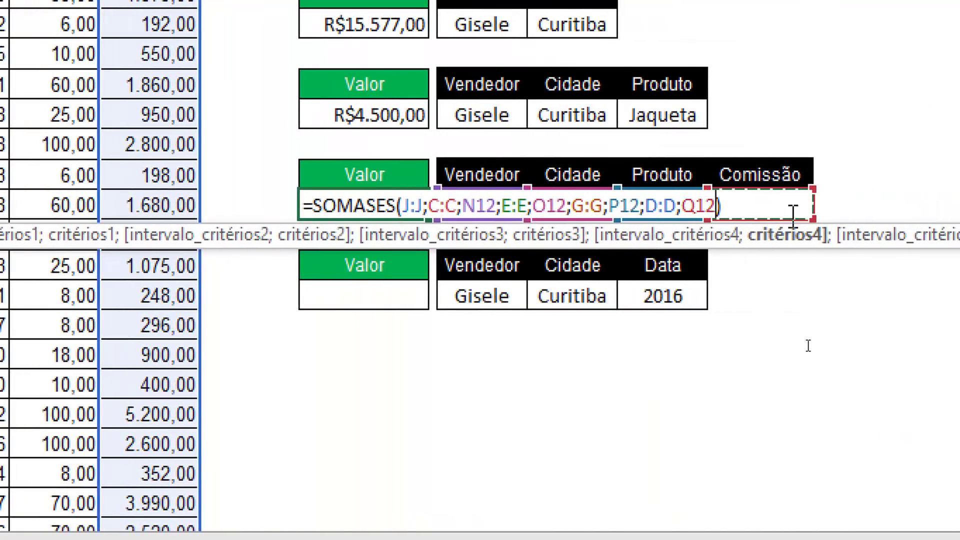
key(Return)
key(Up)
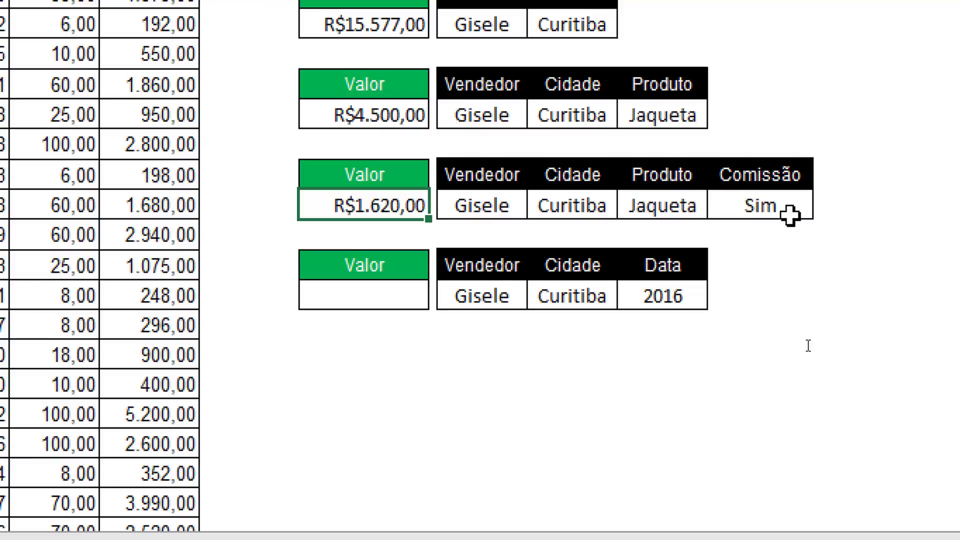
scroll(809, 70, up, 2)
scroll(810, 70, up, 1)
scroll(810, 70, up, 2)
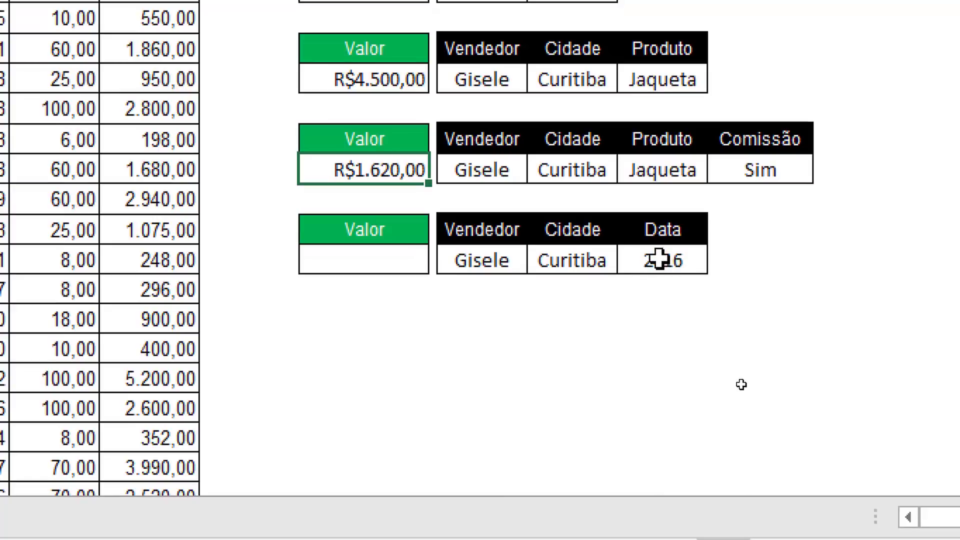
click(659, 259)
click(362, 279)
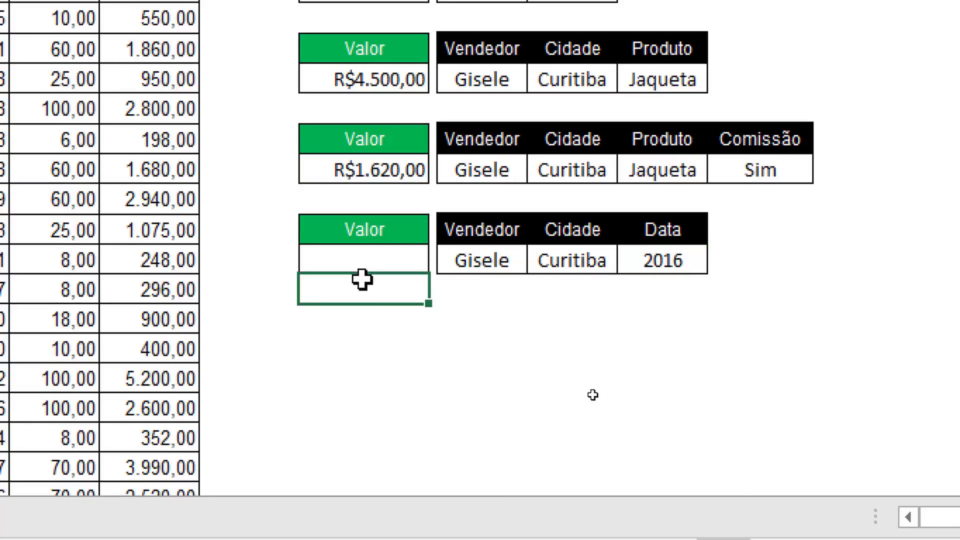
click(369, 250)
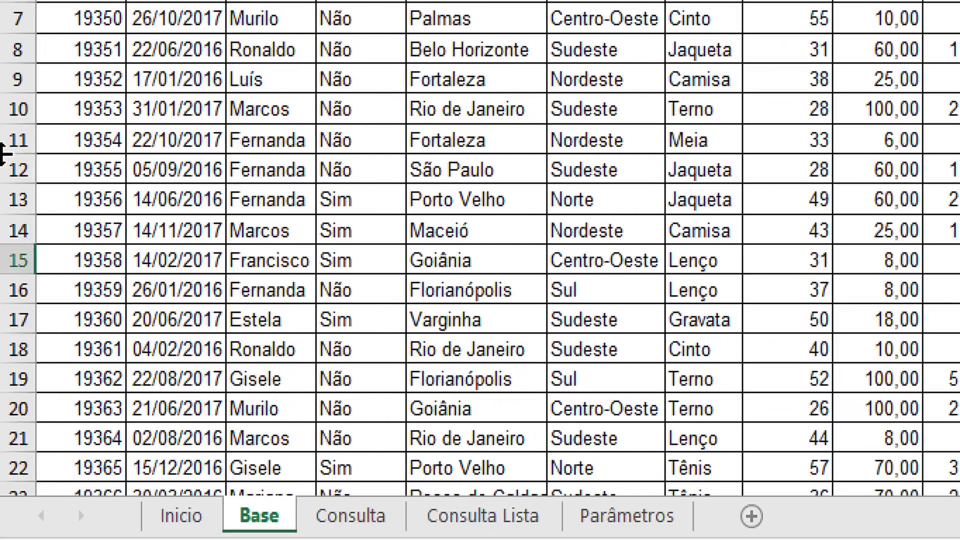
scroll(167, 199, up, 2)
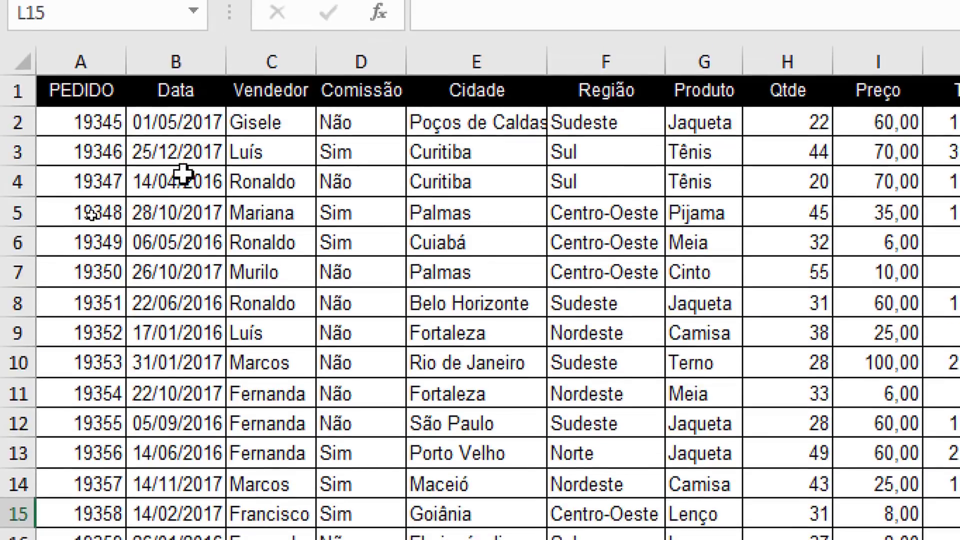
click(261, 62)
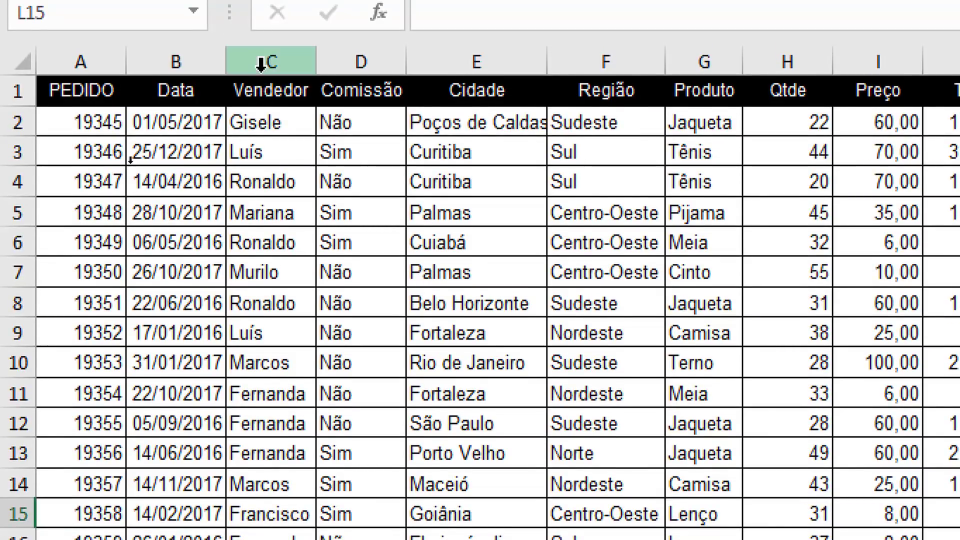
key(ctrl+plus)
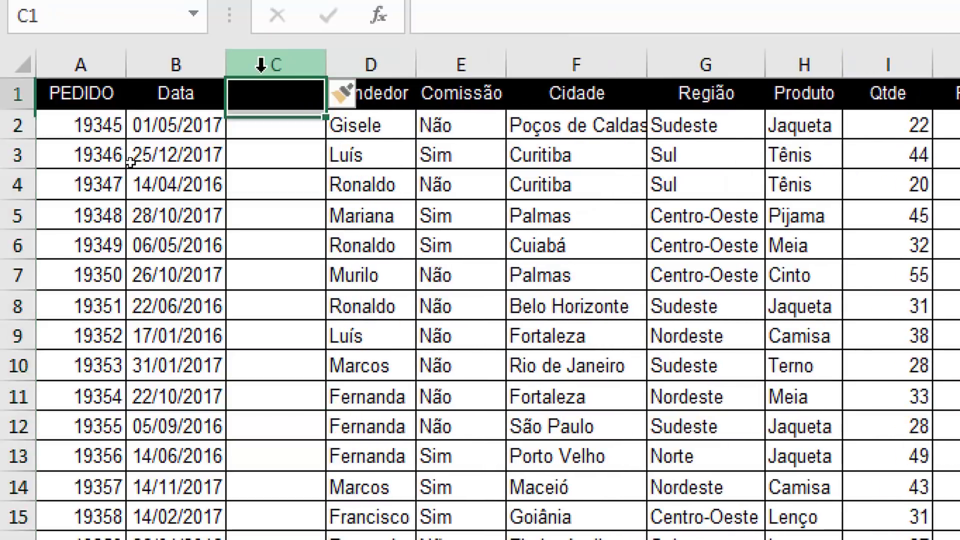
text(aNO)
key(Return)
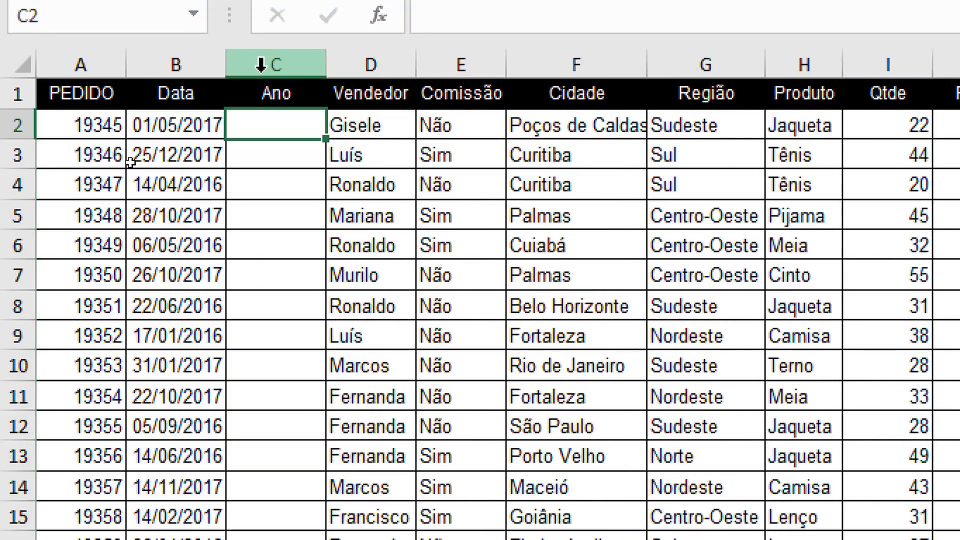
text(=ano)
key(Tab)
key(Left)
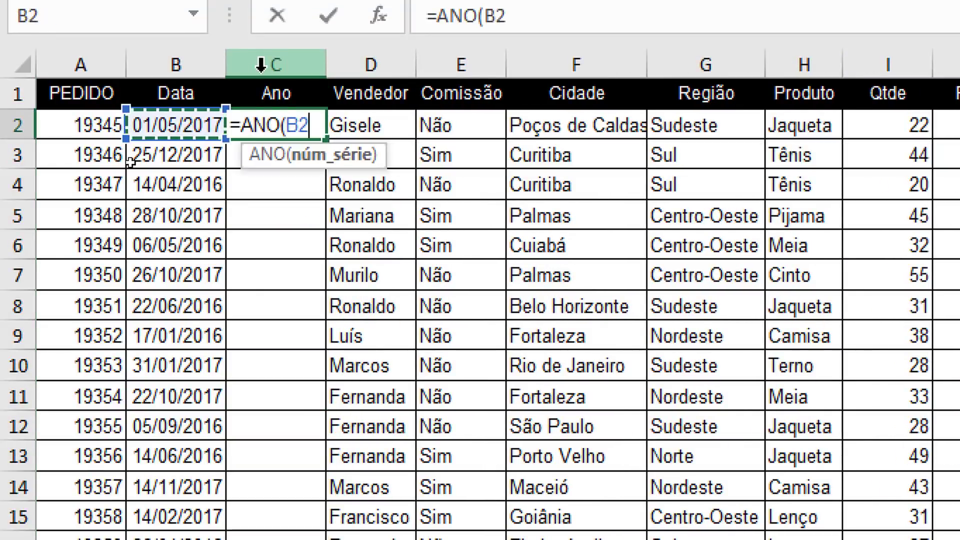
key(Return)
key(Up)
key(ctrl+shift+1)
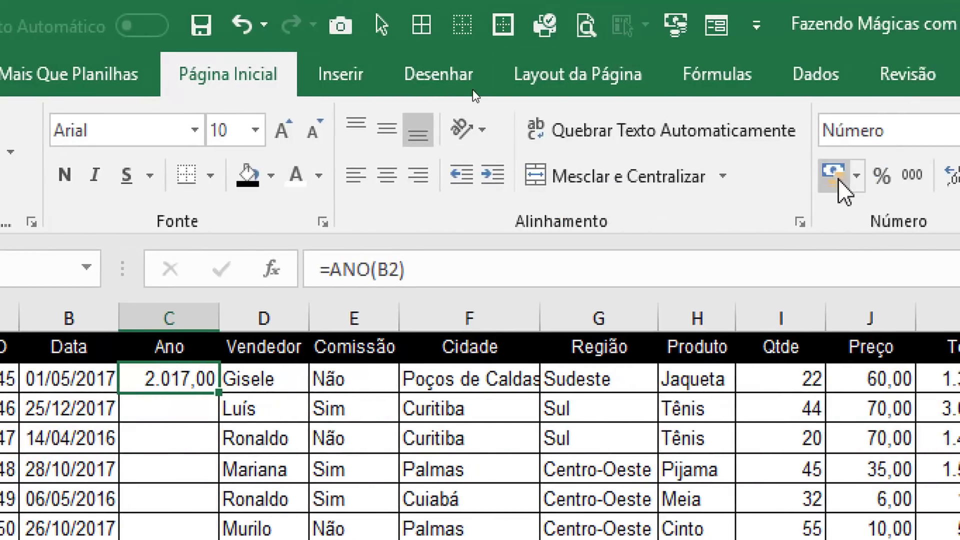
click(912, 176)
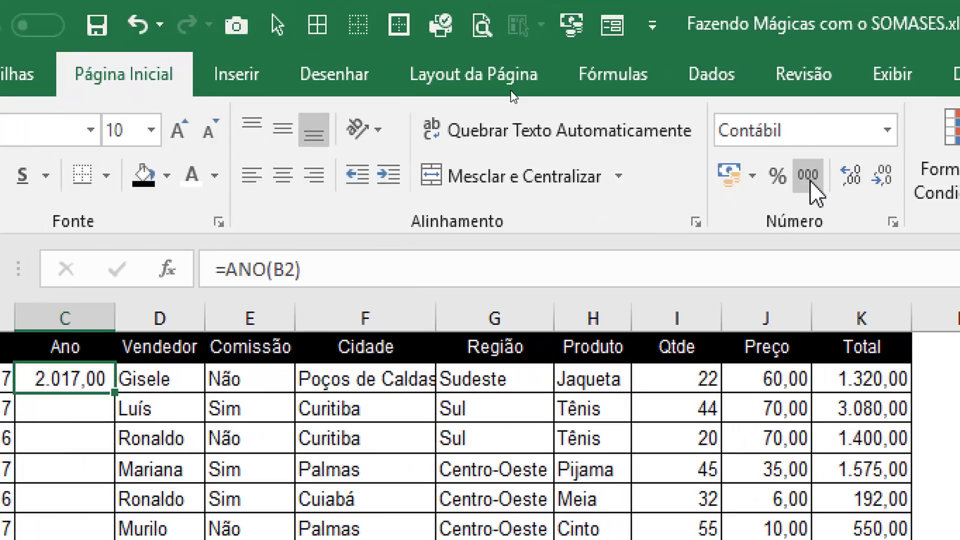
click(838, 131)
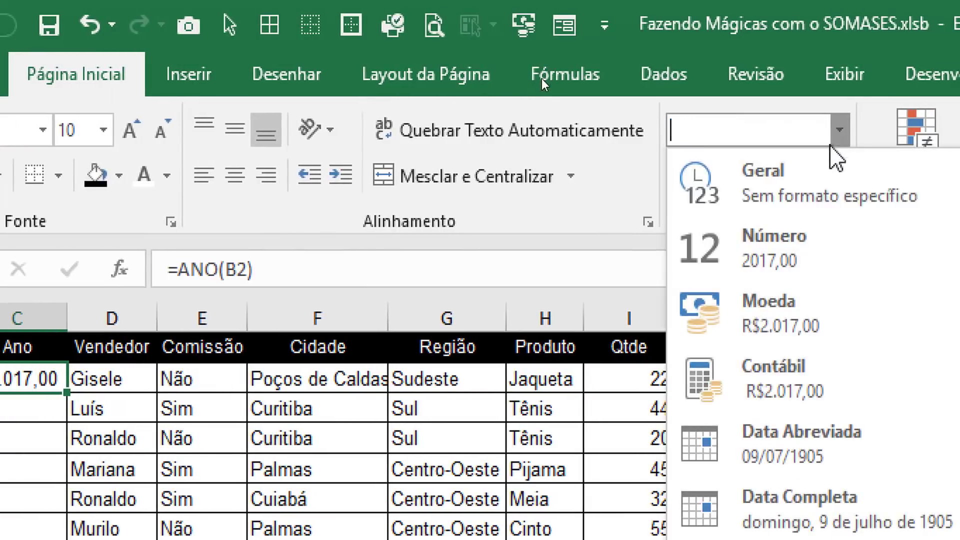
click(821, 185)
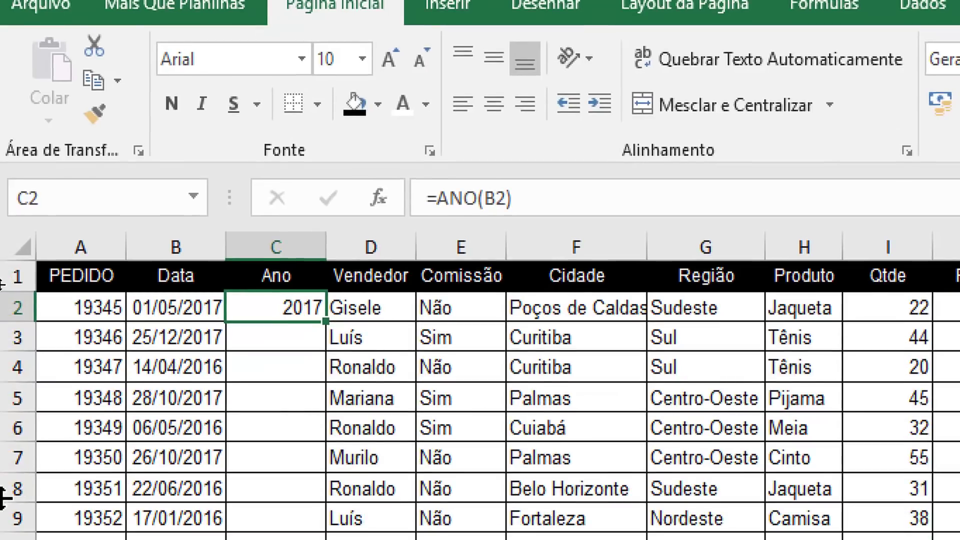
double_click(326, 278)
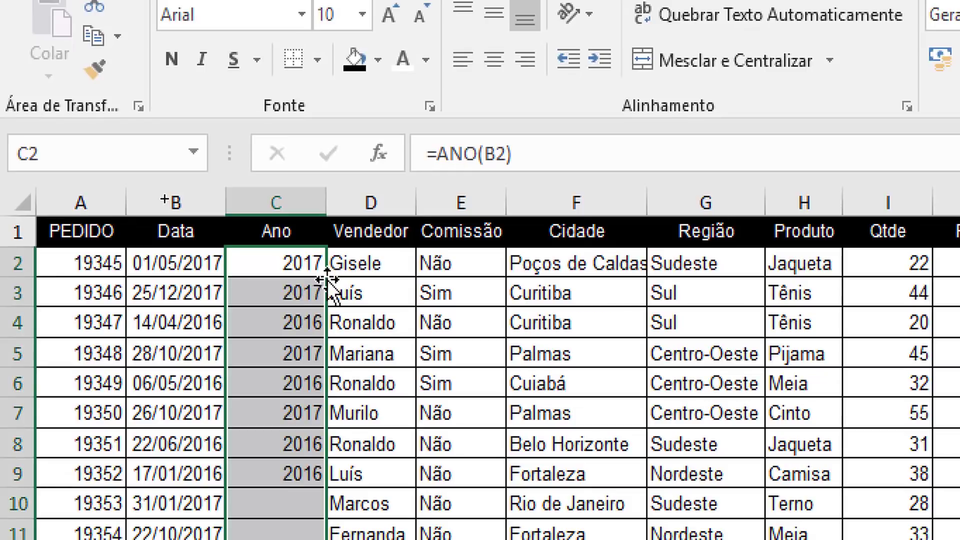
click(290, 325)
click(287, 452)
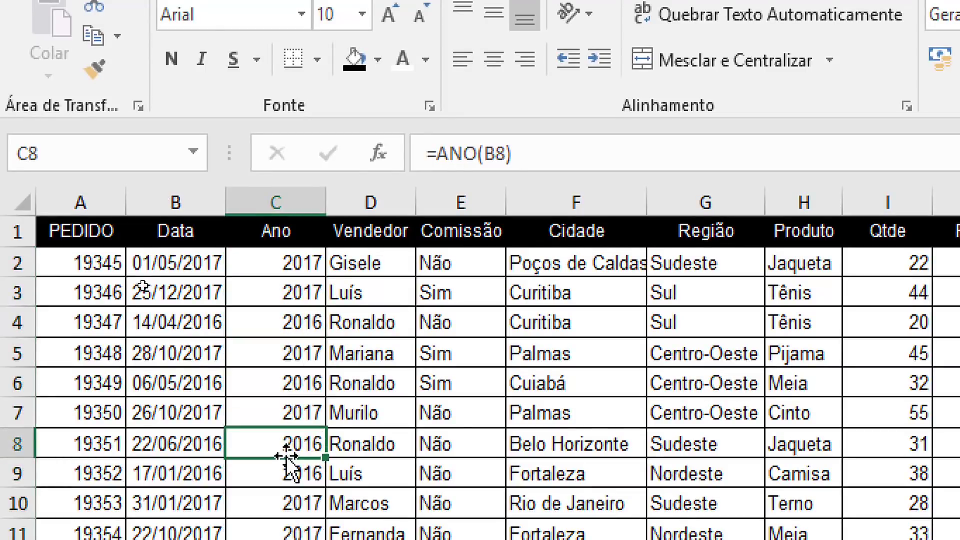
click(287, 459)
click(287, 453)
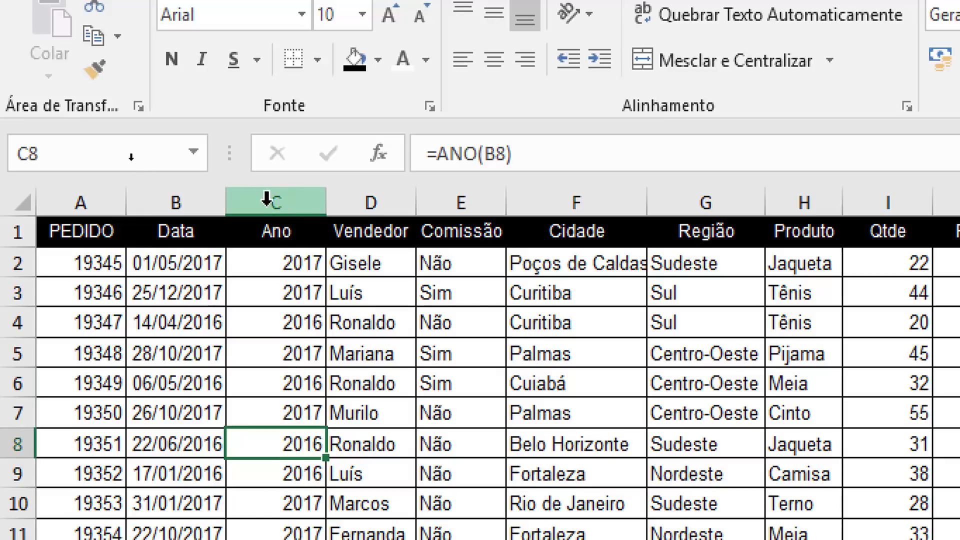
click(265, 199)
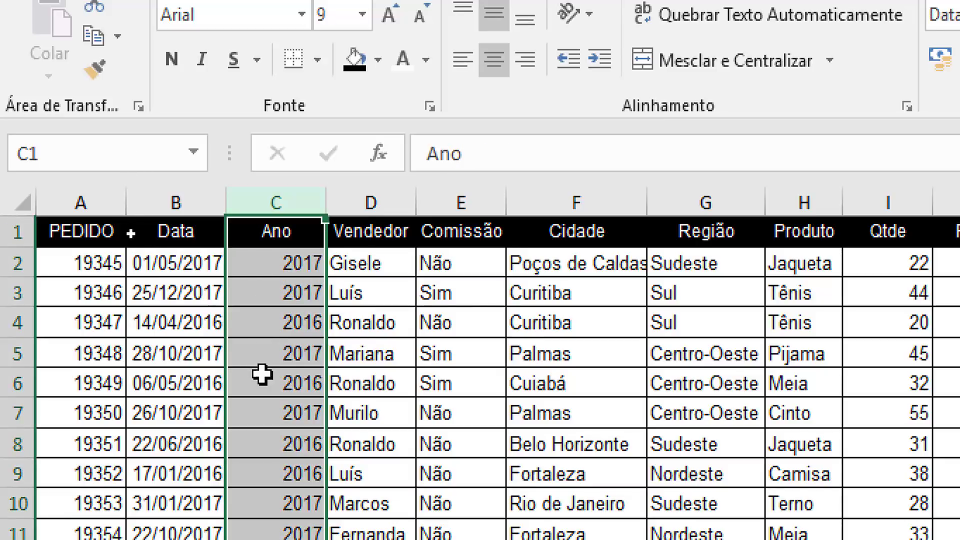
right_click(259, 199)
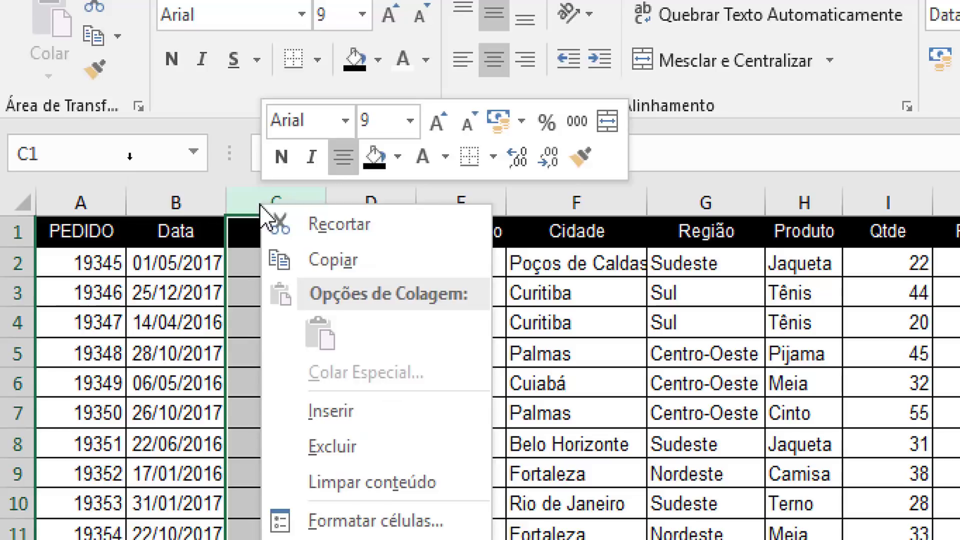
click(334, 445)
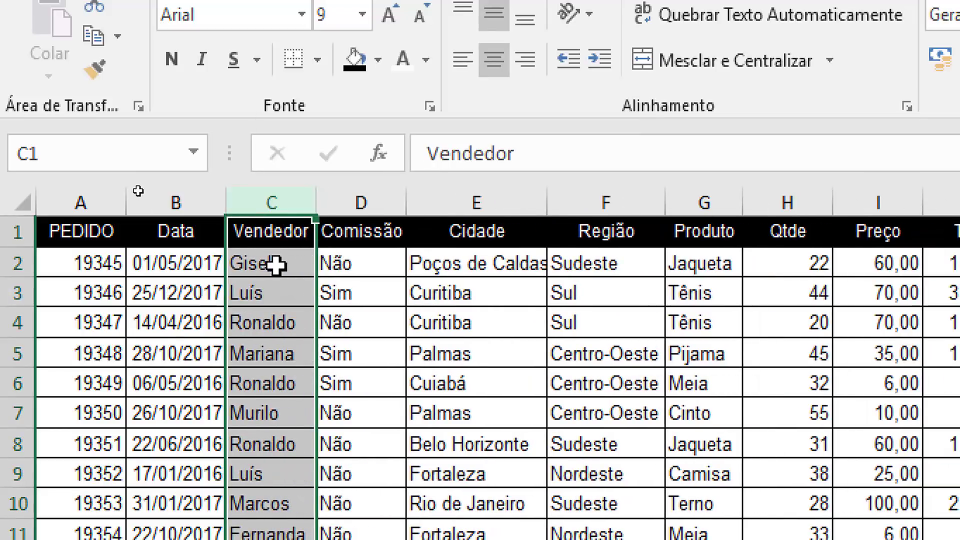
click(274, 263)
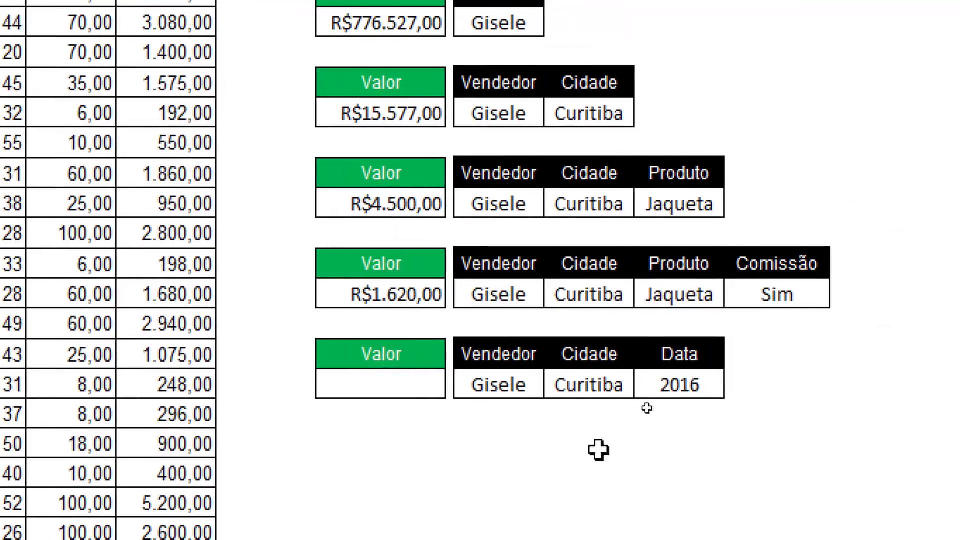
Step: Review the seller, Curitiba and 2016 filter cells, then select the empty Valor cell L15
click(383, 377)
click(507, 387)
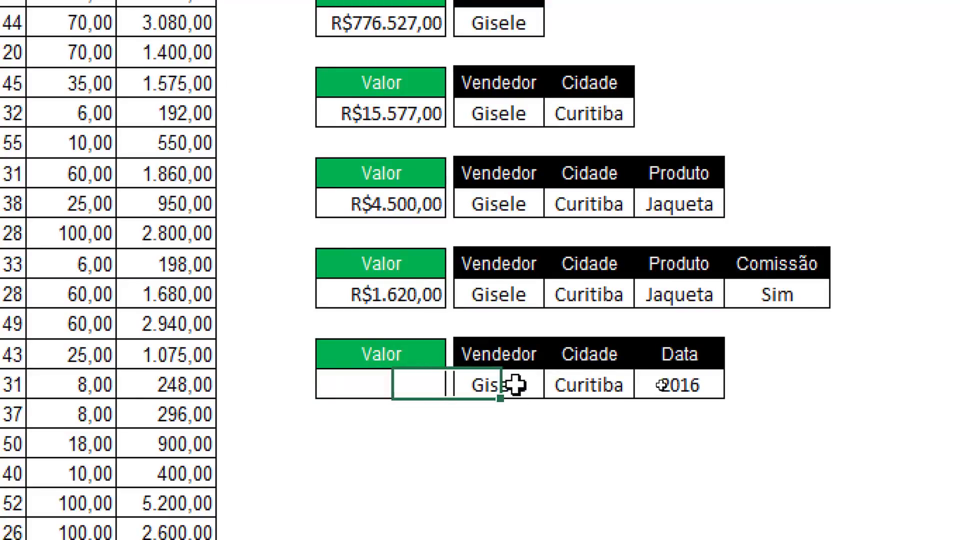
click(591, 379)
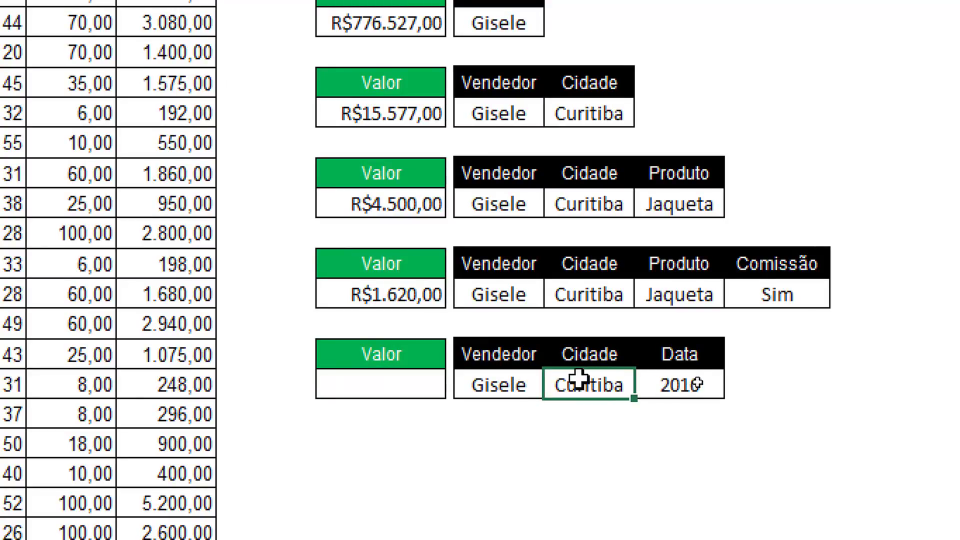
click(665, 389)
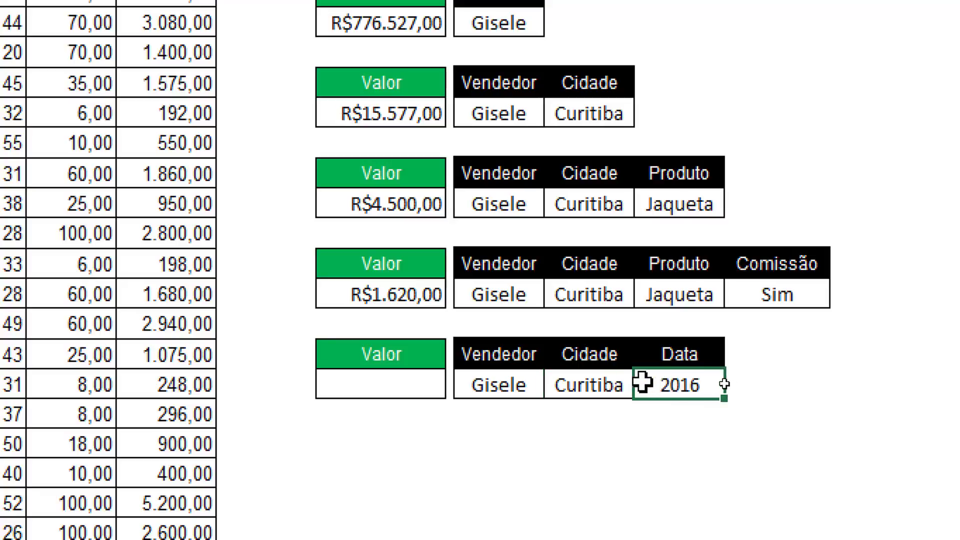
click(394, 386)
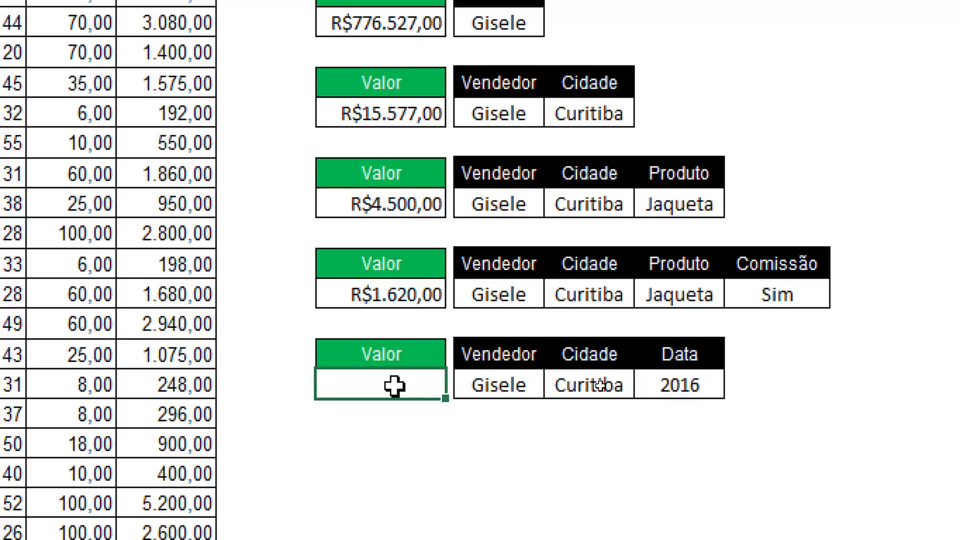
Step: Start L15's SOMASES summing J:J with criteria C:C matching N15 and E:E matching O15
text(=somases)
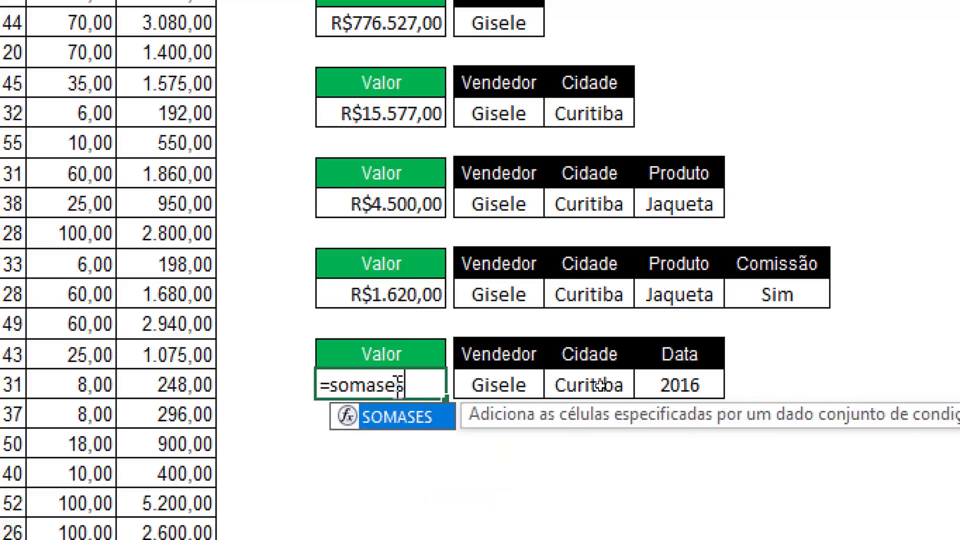
key(Tab)
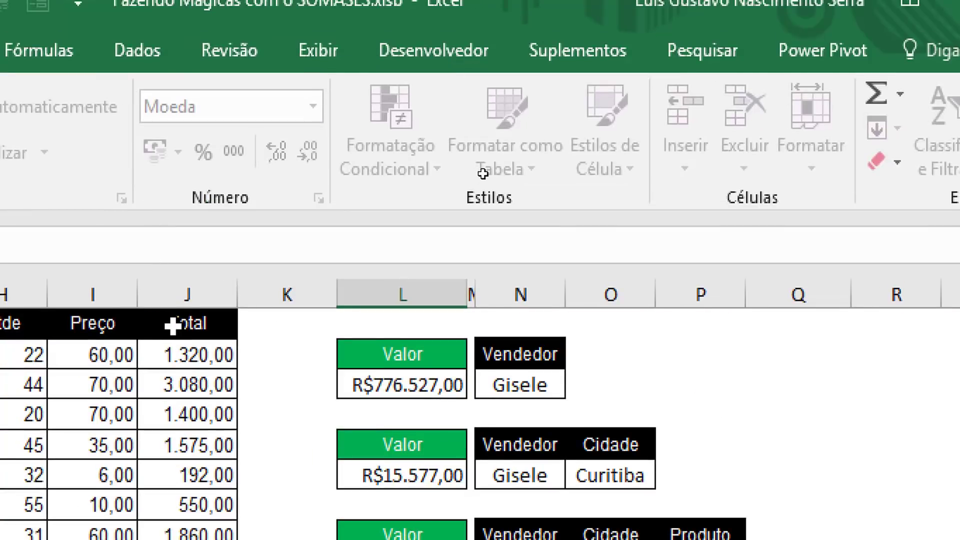
click(195, 290)
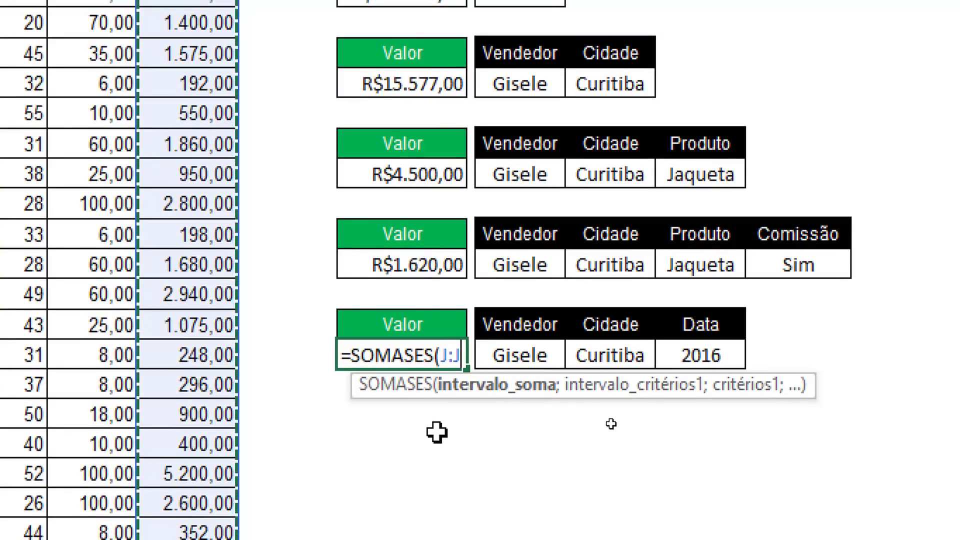
text(;)
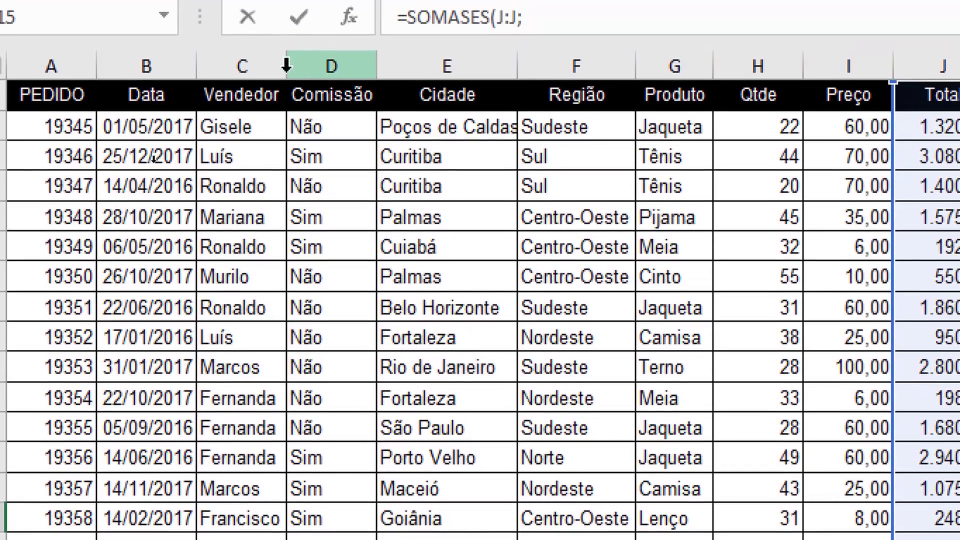
click(254, 66)
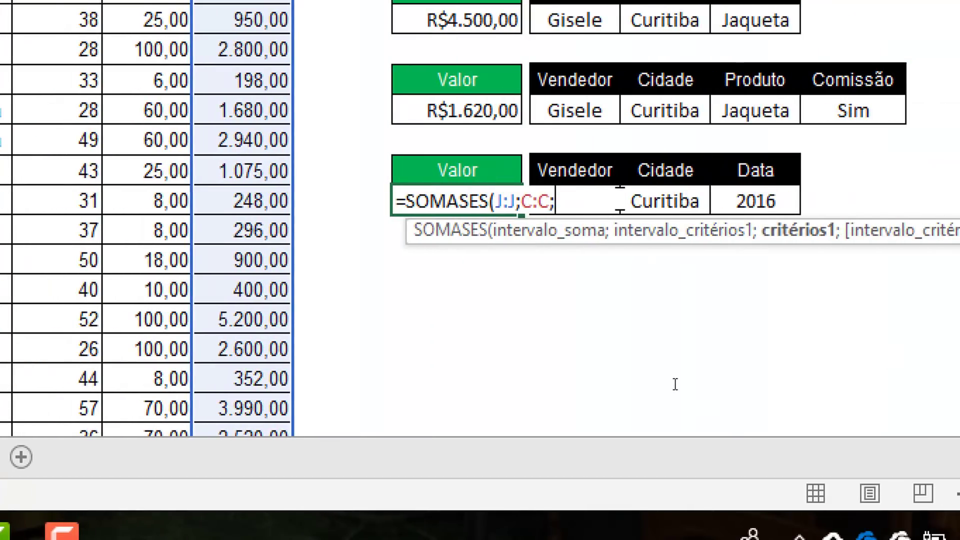
click(638, 192)
key(Left)
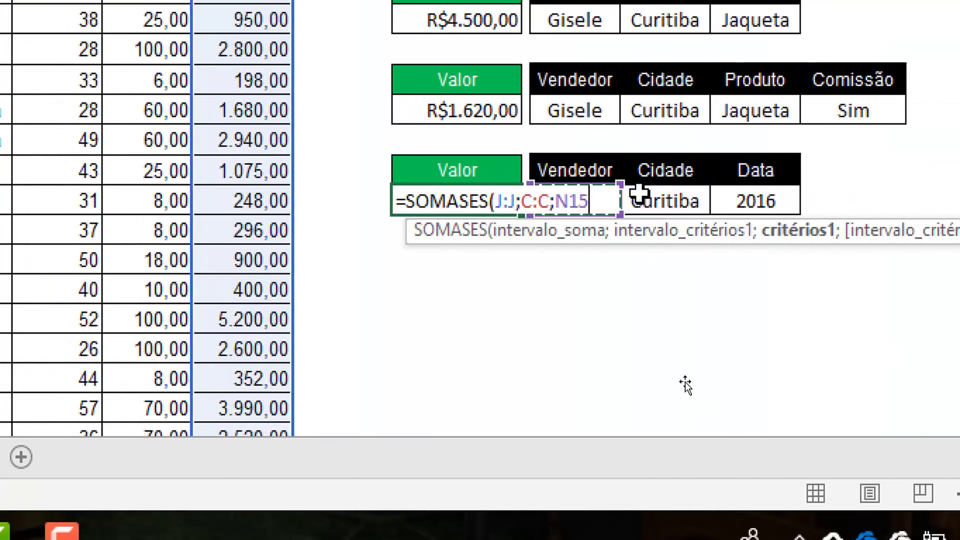
text(;)
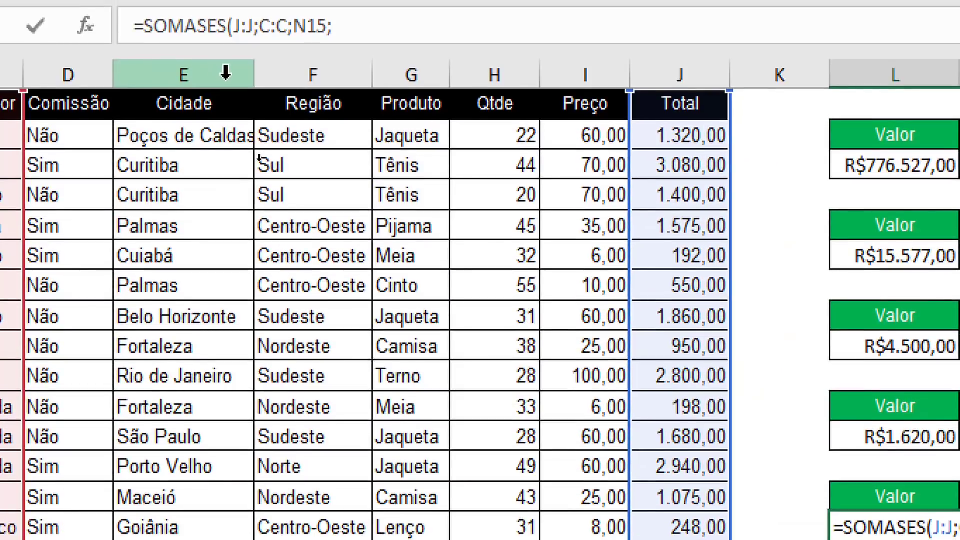
click(180, 73)
text(;)
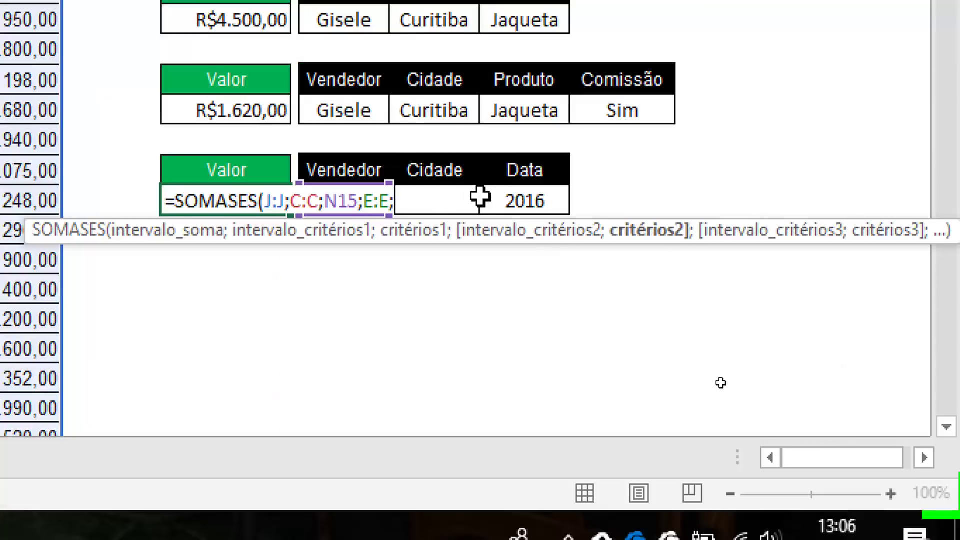
click(490, 200)
key(Left)
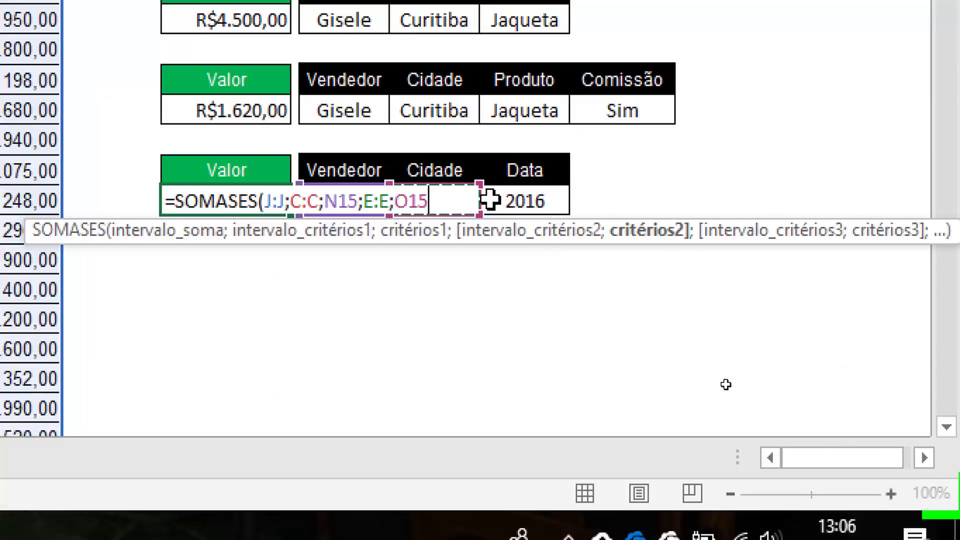
text(;)
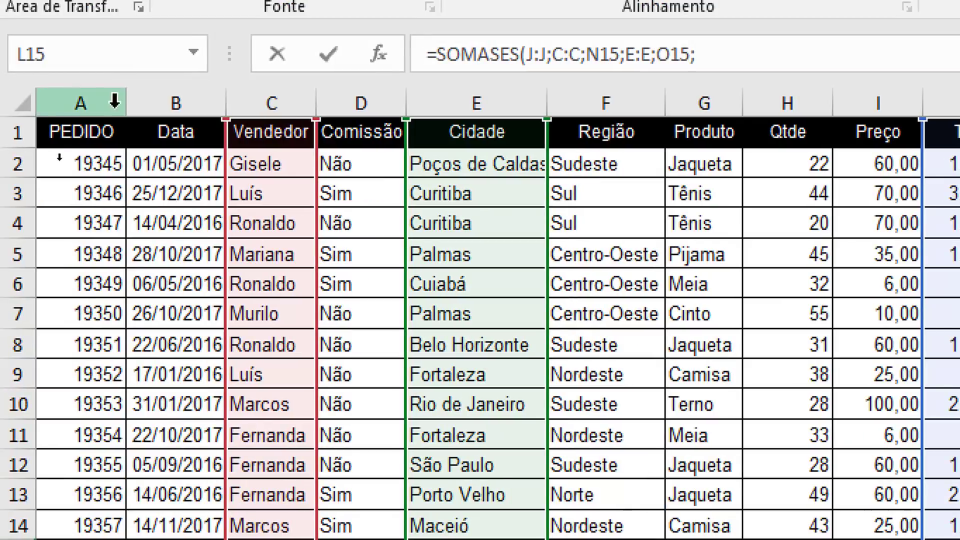
Step: Add date limits B:B ">=01/01/2016" and "<=31/12/2016", giving R$7.972,00
click(171, 95)
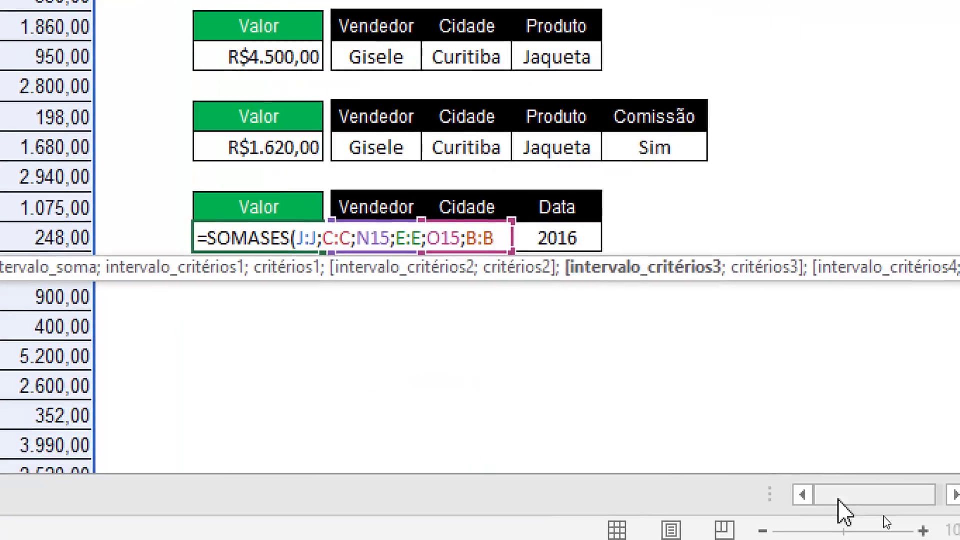
text(;)
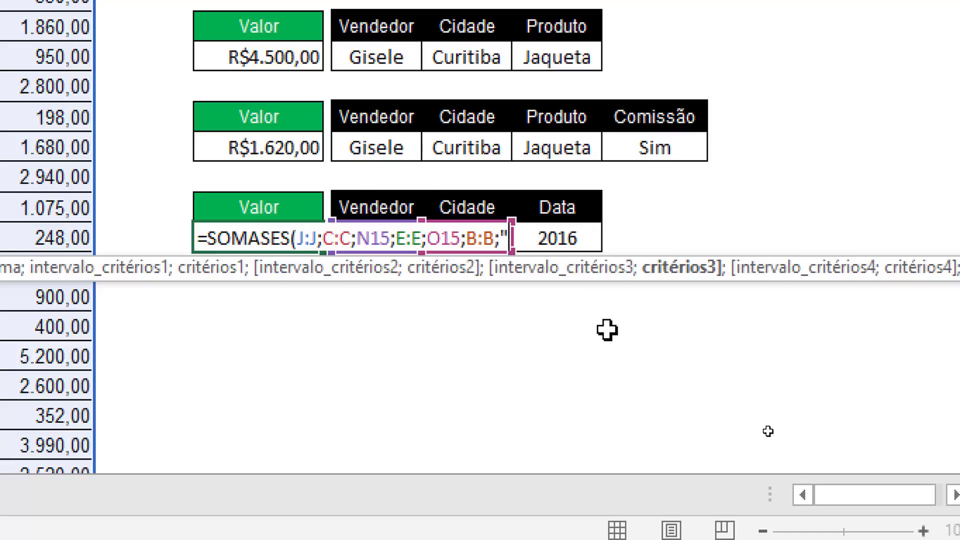
text(>=)
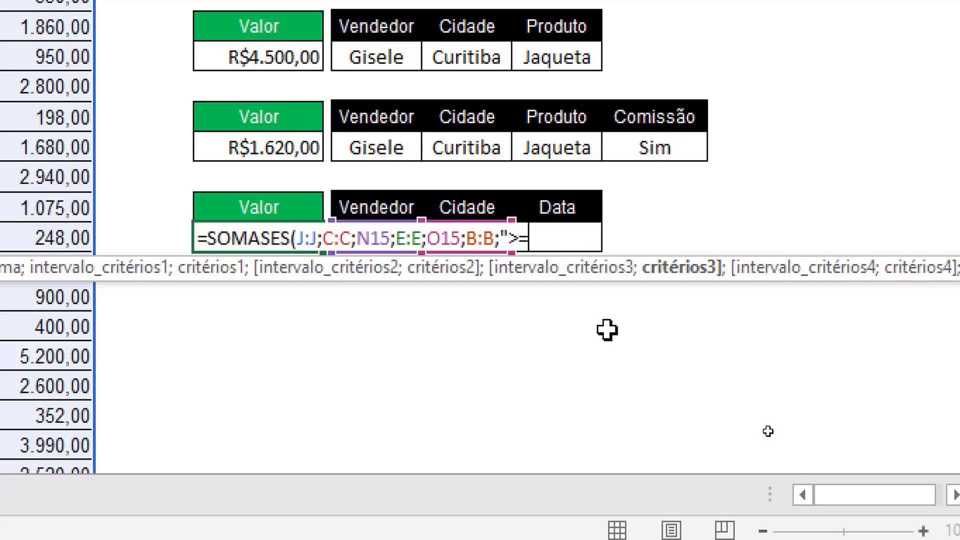
text(01/01/20)
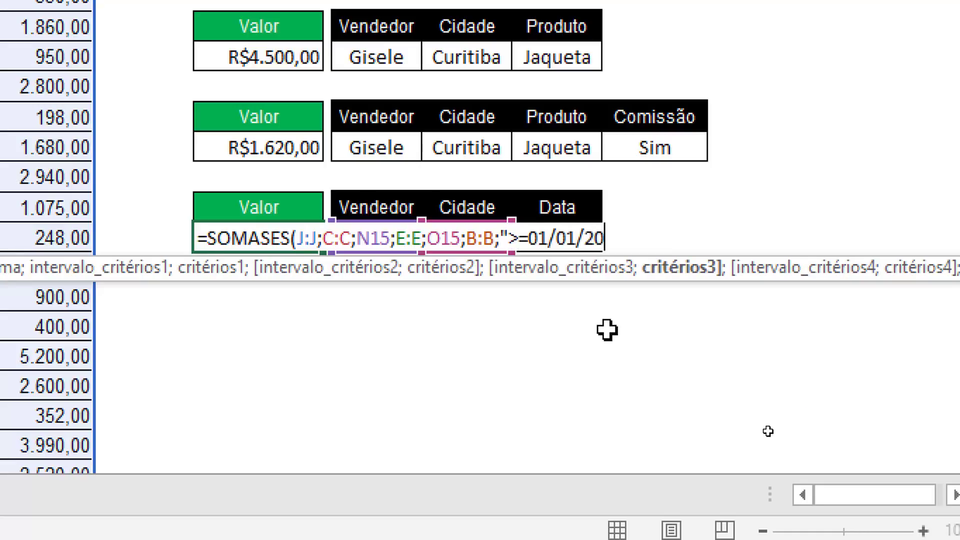
text(16)
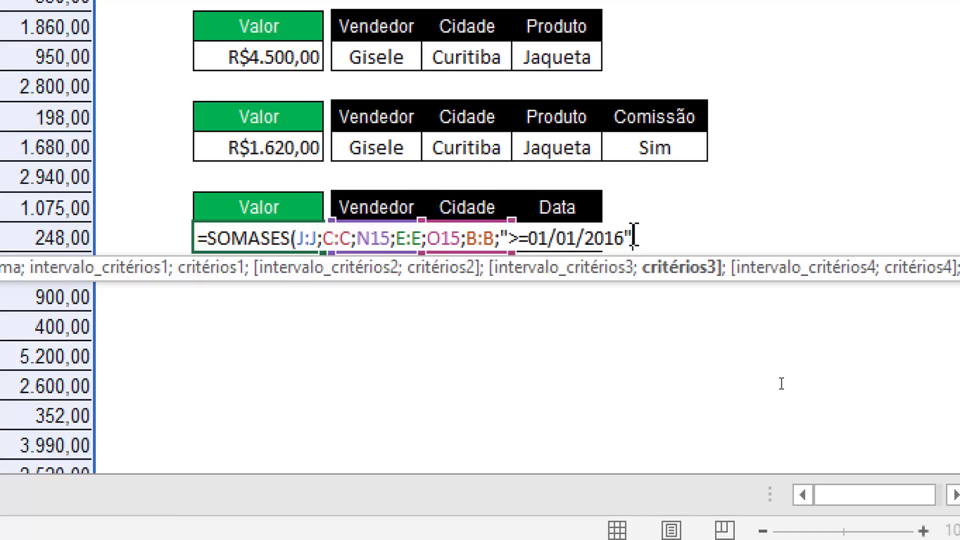
text(;)
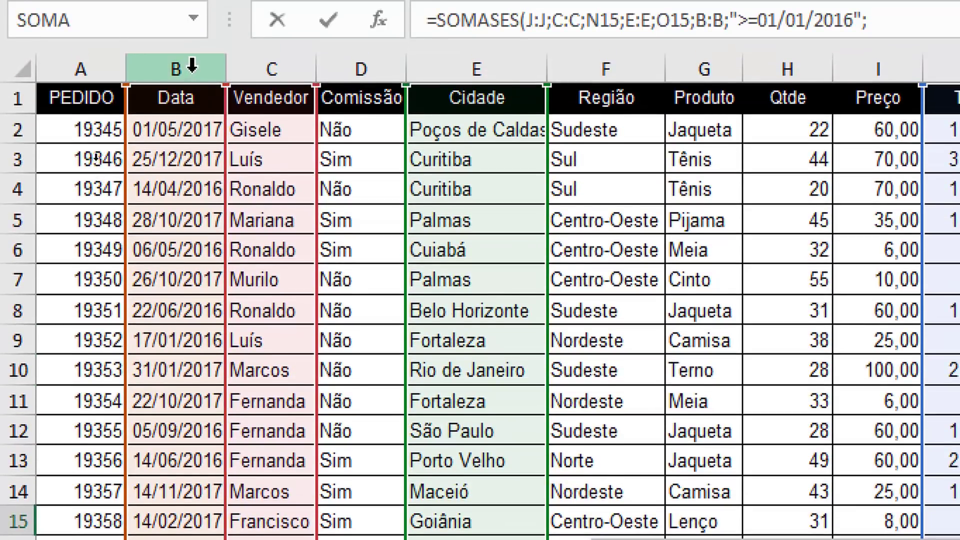
click(188, 69)
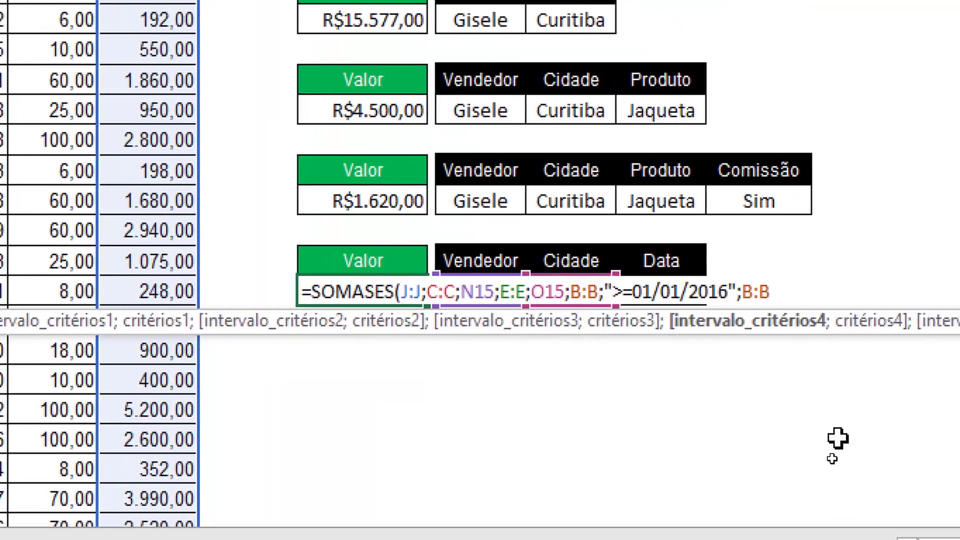
text(;)
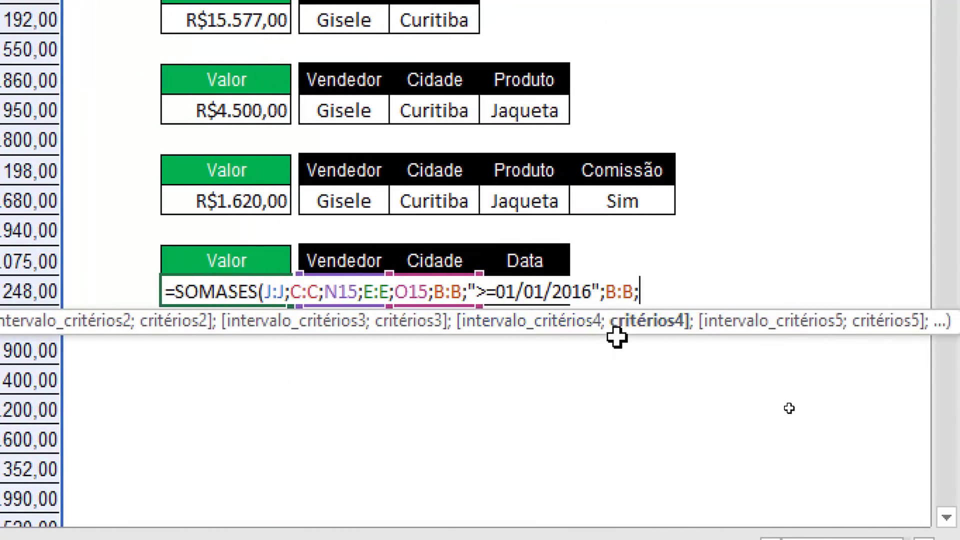
text("<=)
text(3)
text(1/12/20)
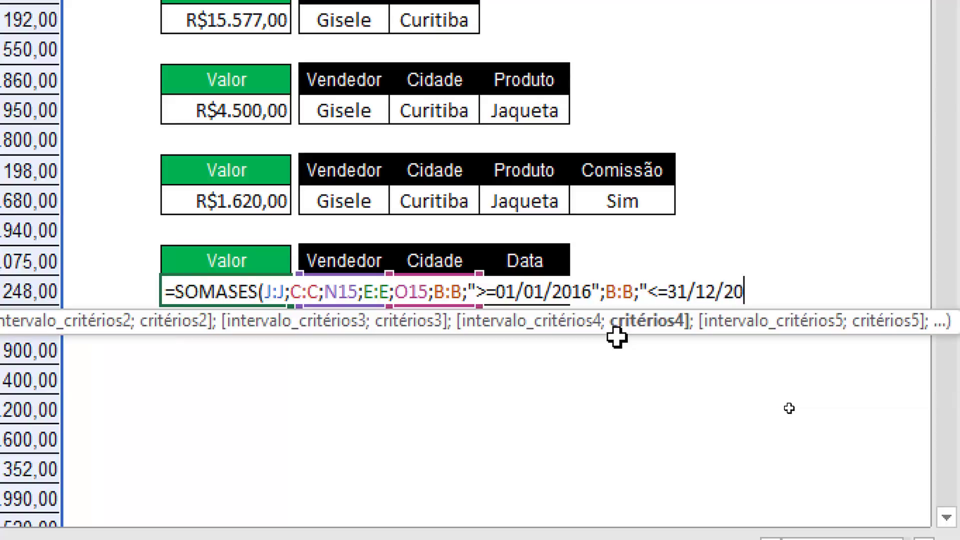
text(16")
text())
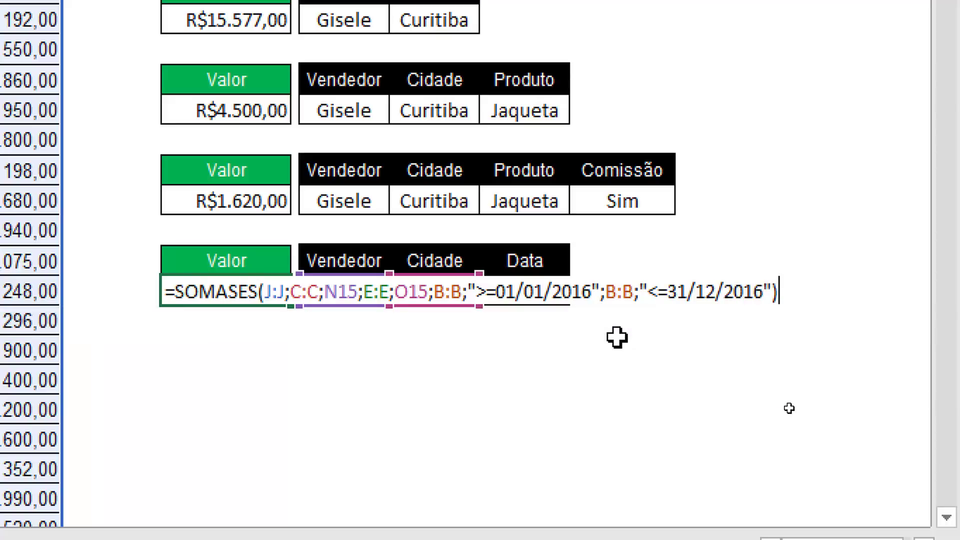
key(Return)
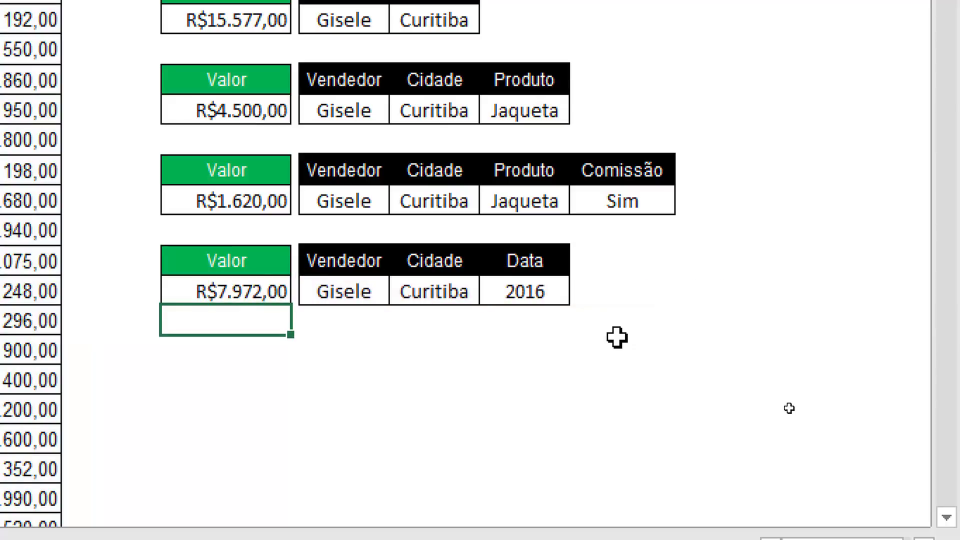
key(Up)
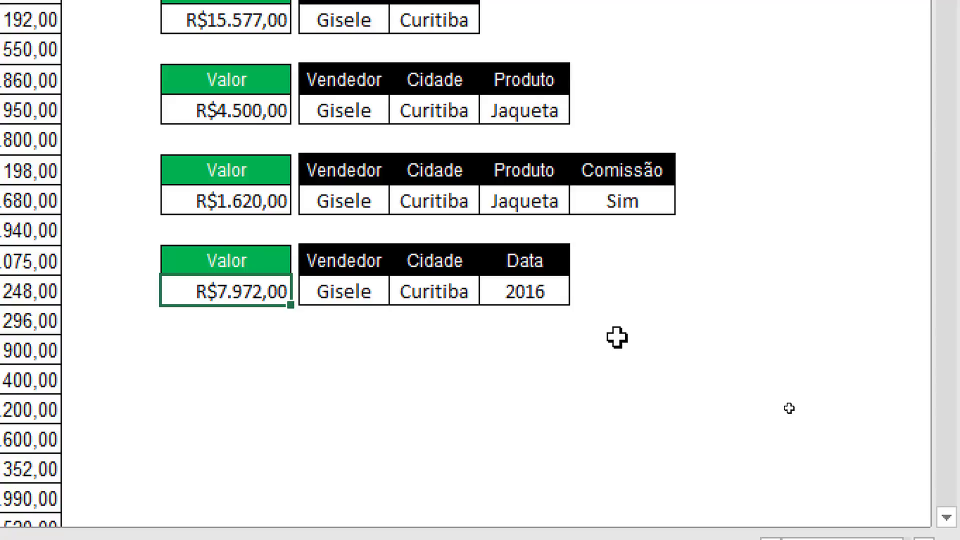
Step: Inspect the date criteria in L15's formula without changing it
key(F2)
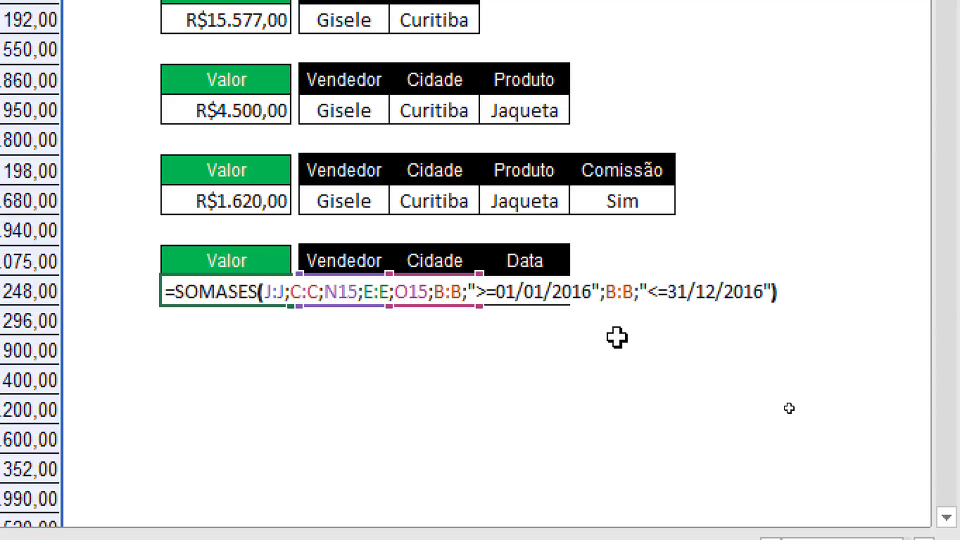
key(Left)
key(shift+Left)
key(shift+Left)
key(shift+Left)
key(shift+Left)
key(shift+Left)
key(shift+Left)
key(shift+Left)
key(shift+Left)
key(shift+Left)
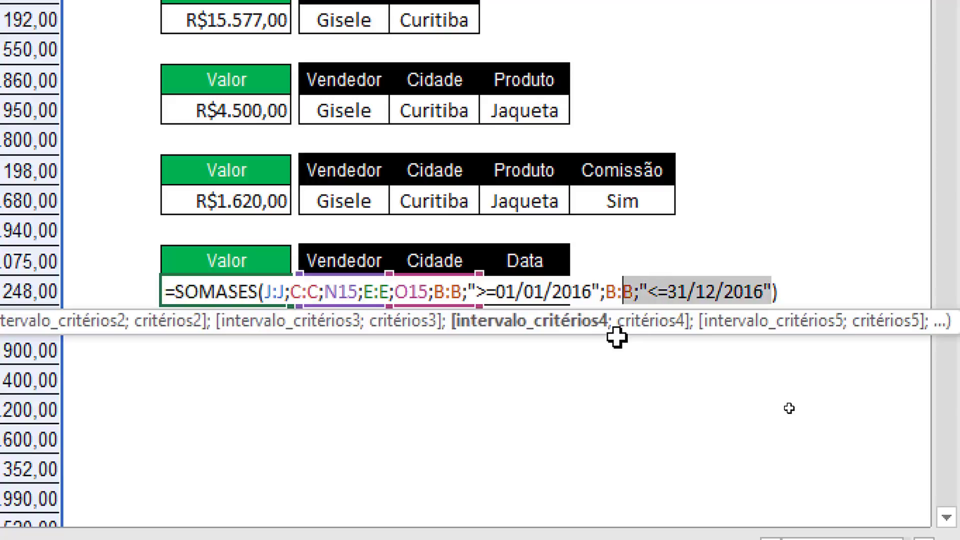
key(shift+Left)
key(shift+Left)
key(shift+Left)
key(shift+Left)
key(shift+Left)
key(shift+Left)
key(shift+Left)
key(shift+Left)
key(shift+Left)
key(shift+Left)
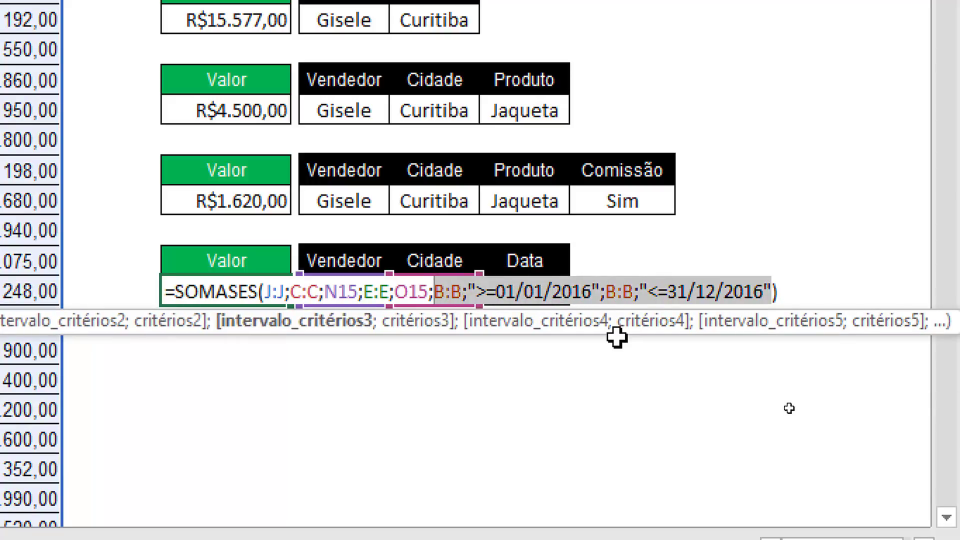
key(Escape)
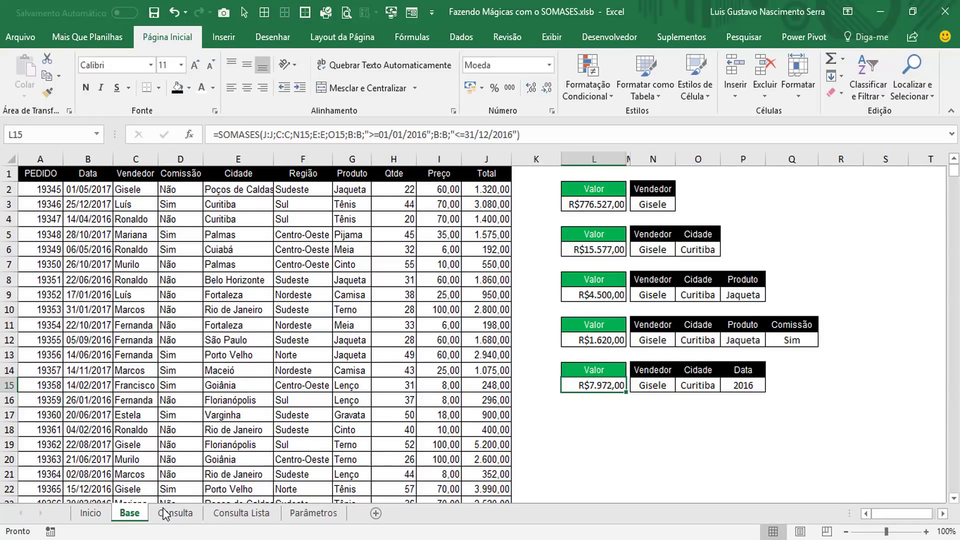
Step: Check the Consulta filter row, then the seller names and commission values on Parâmetros
click(173, 513)
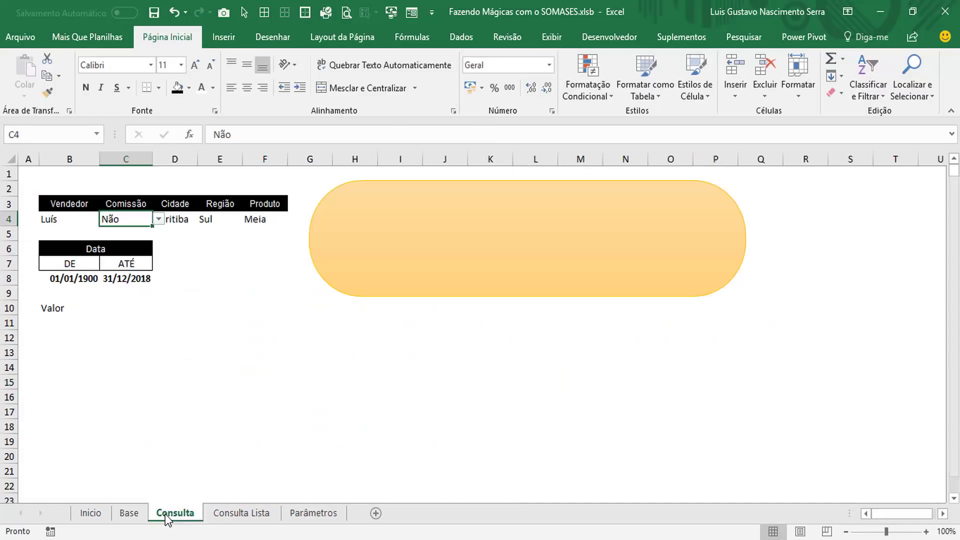
click(76, 228)
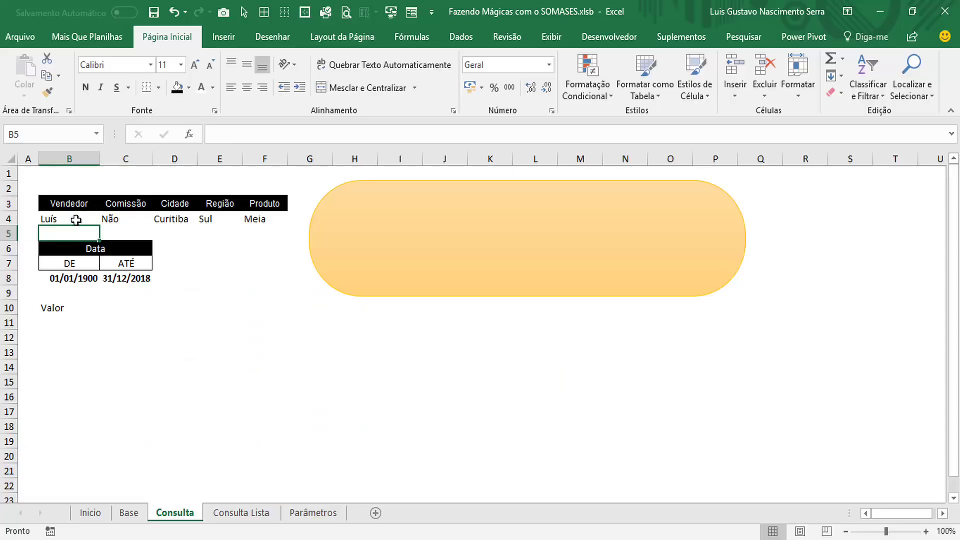
click(75, 217)
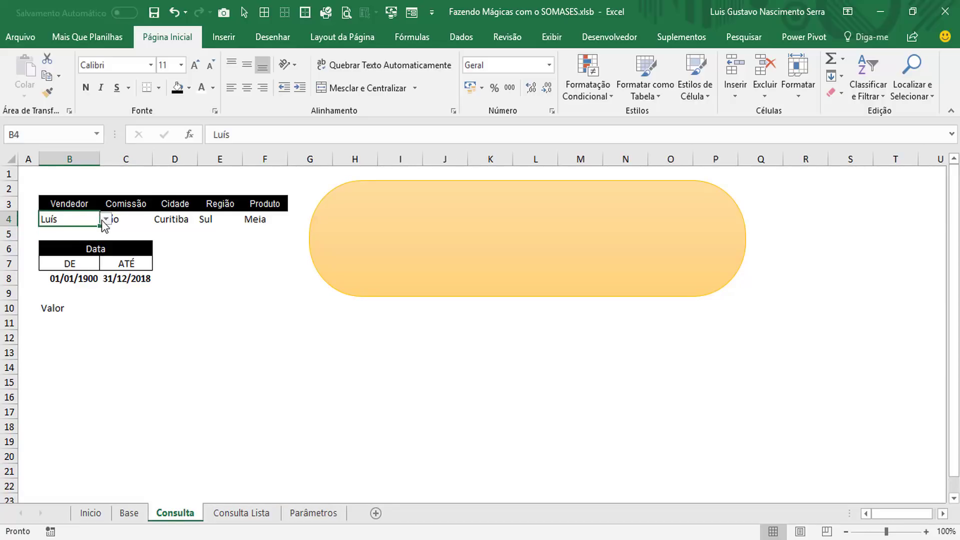
click(320, 515)
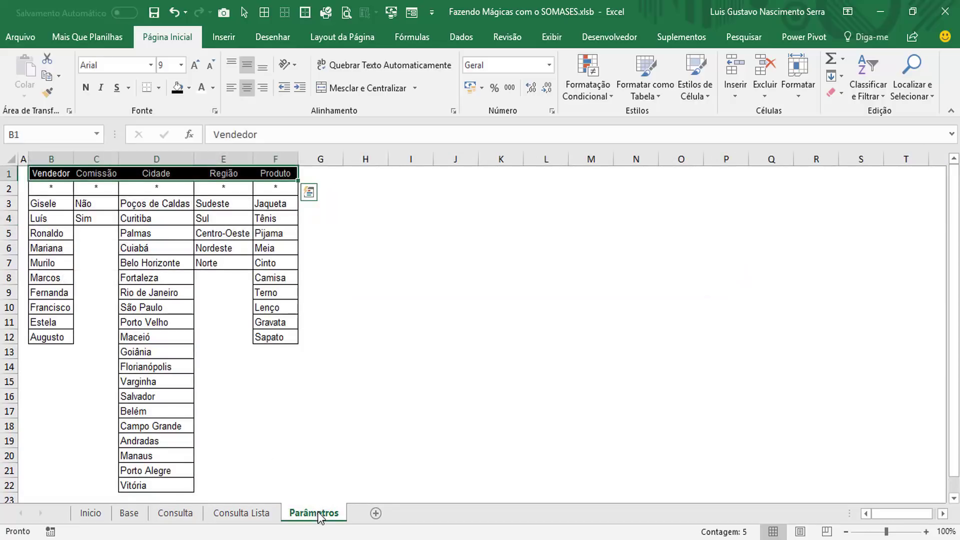
click(269, 445)
key(ctrl+Up)
key(ctrl+Up)
key(Left)
key(Left)
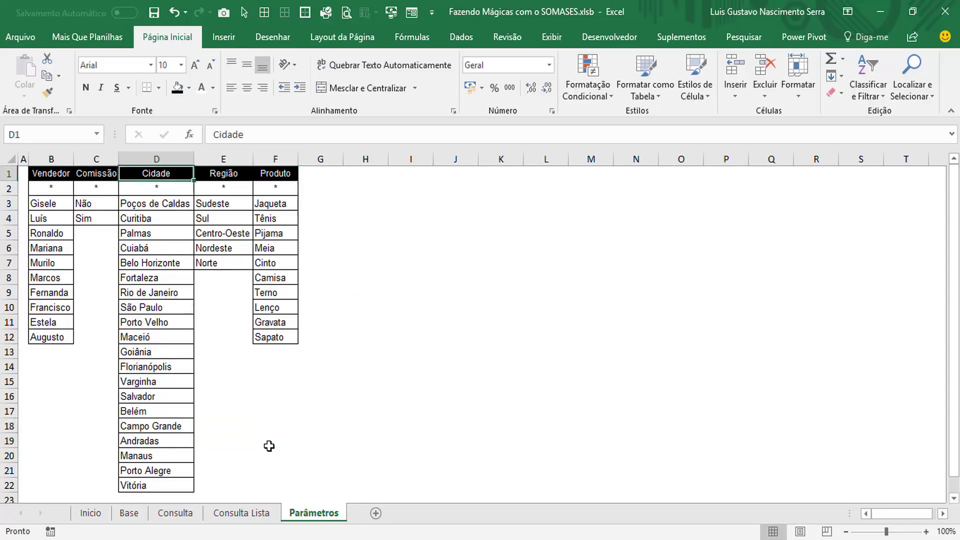
key(Left)
key(Left)
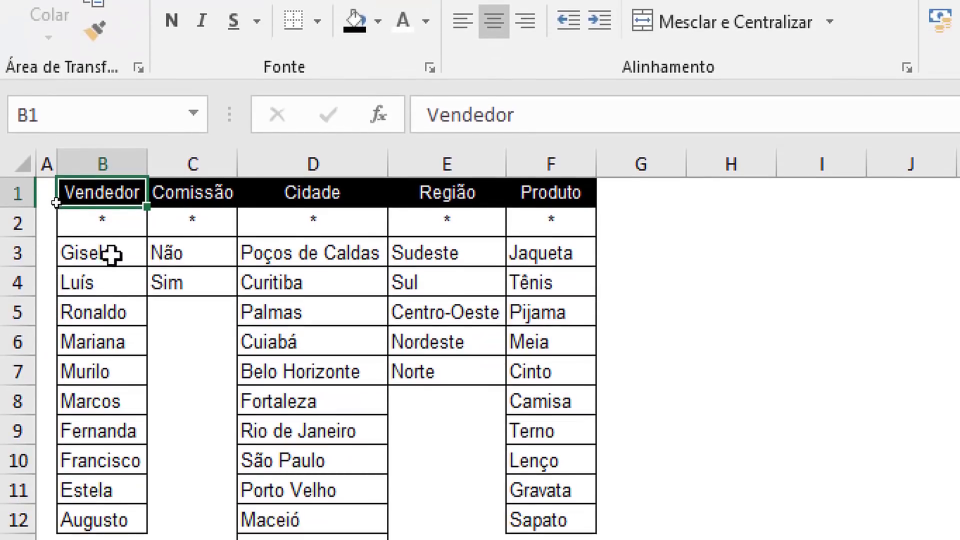
drag(111, 266, 122, 523)
click(195, 235)
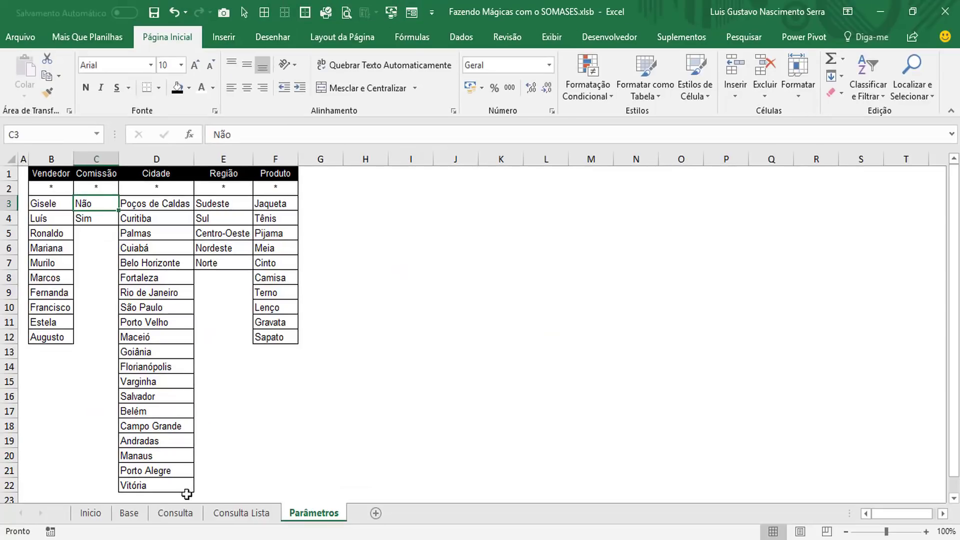
Step: Review the Vendedor and Comissão dropdown options on Consulta, keeping Luís selected
click(176, 511)
click(106, 220)
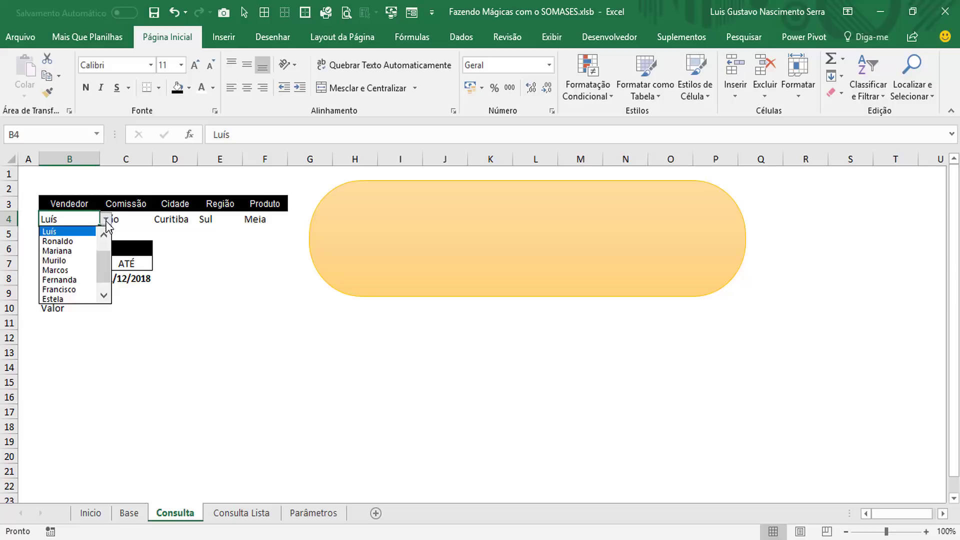
scroll(106, 242, up, 2)
scroll(105, 263, down, 2)
scroll(103, 259, down, 1)
scroll(103, 237, up, 3)
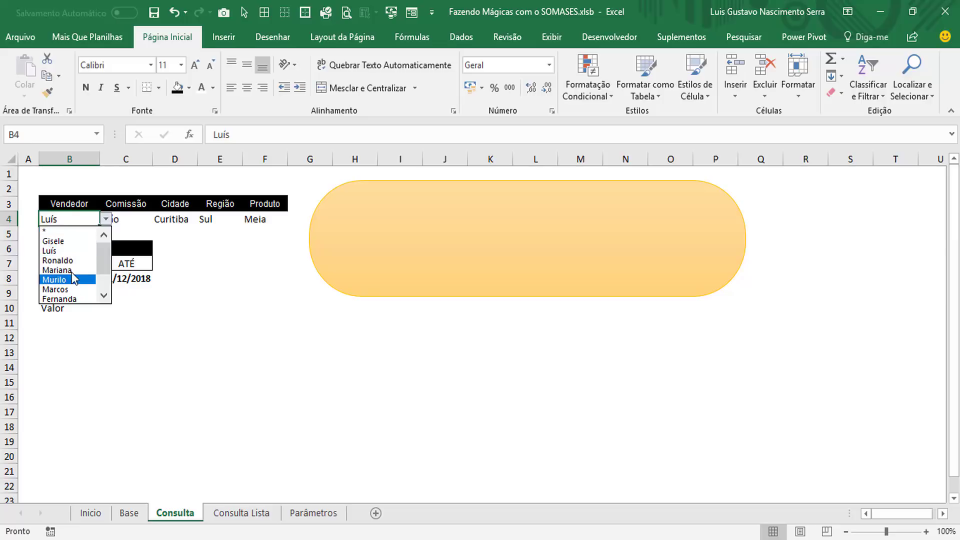
click(106, 219)
click(129, 219)
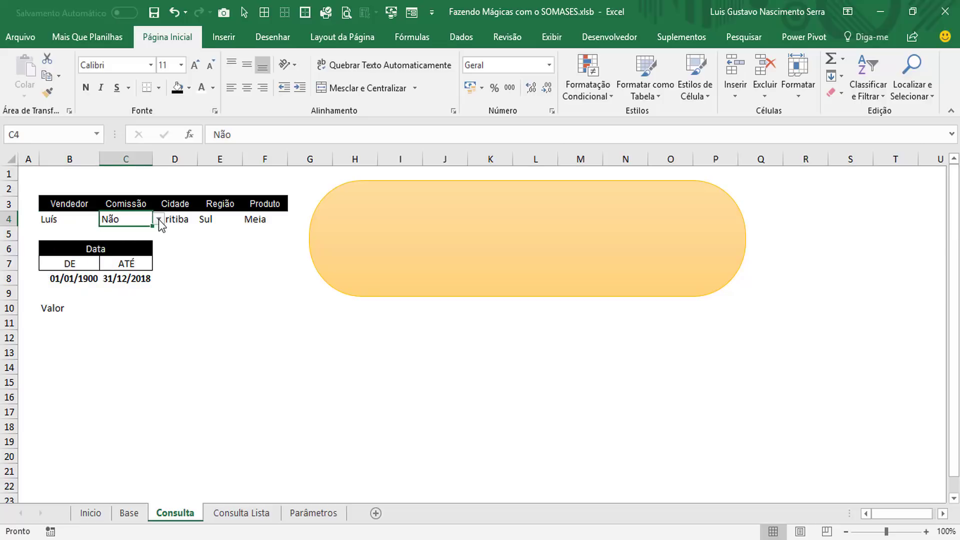
click(158, 219)
click(182, 219)
Step: Review the Cidade and Produto options, leaving Curitiba and Meia, then go to Base
click(190, 219)
click(204, 219)
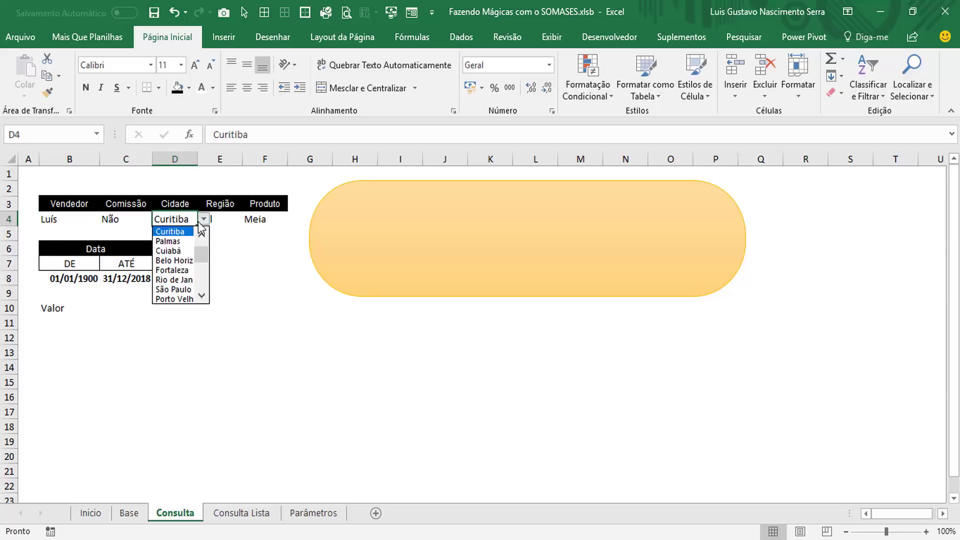
click(203, 219)
click(239, 221)
click(280, 223)
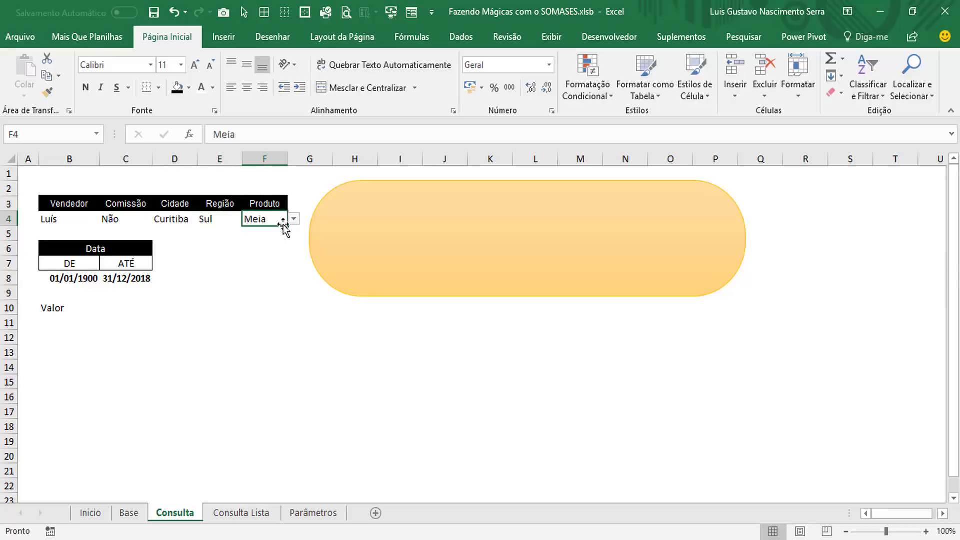
click(294, 219)
click(294, 219)
click(128, 514)
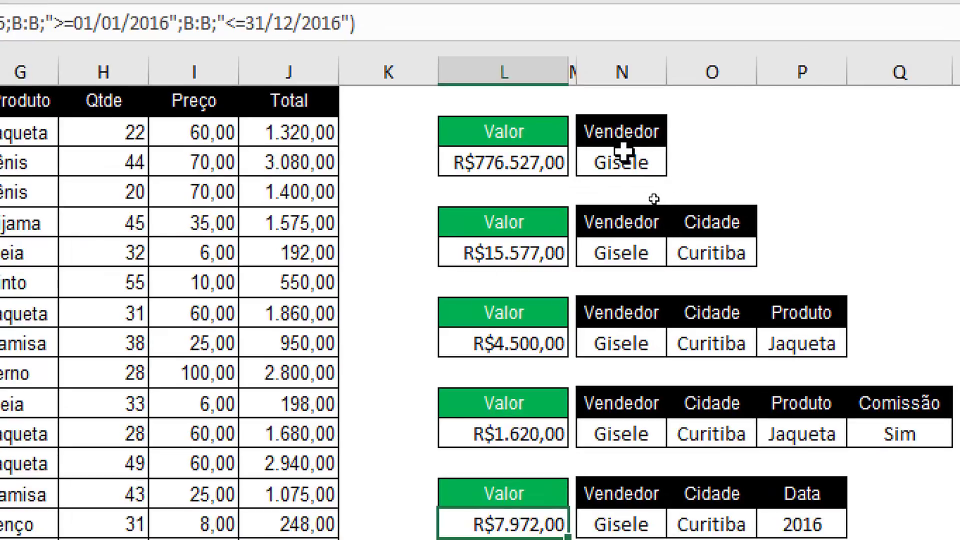
Step: Try Ronaldo, Luis and finally the accented Luís as the N3 seller criterion
click(624, 151)
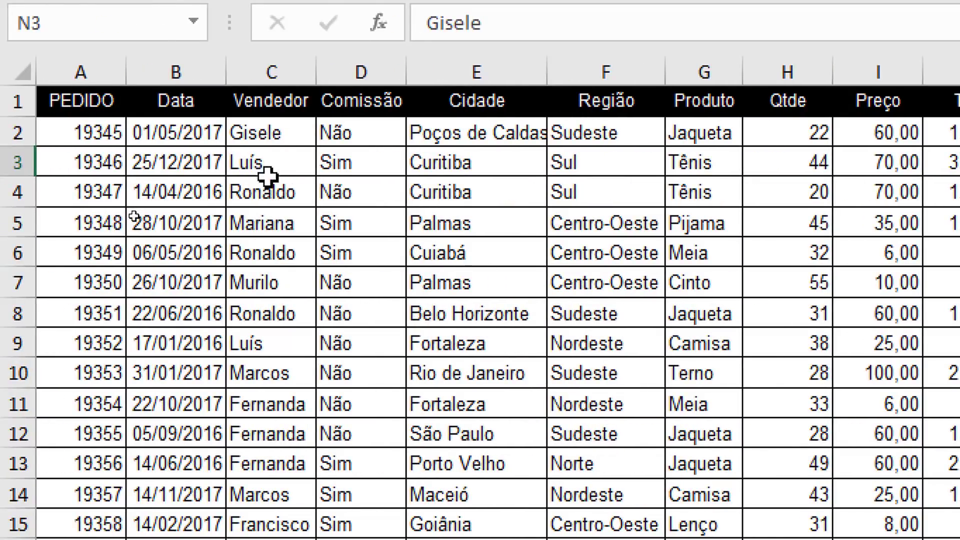
text(Ron)
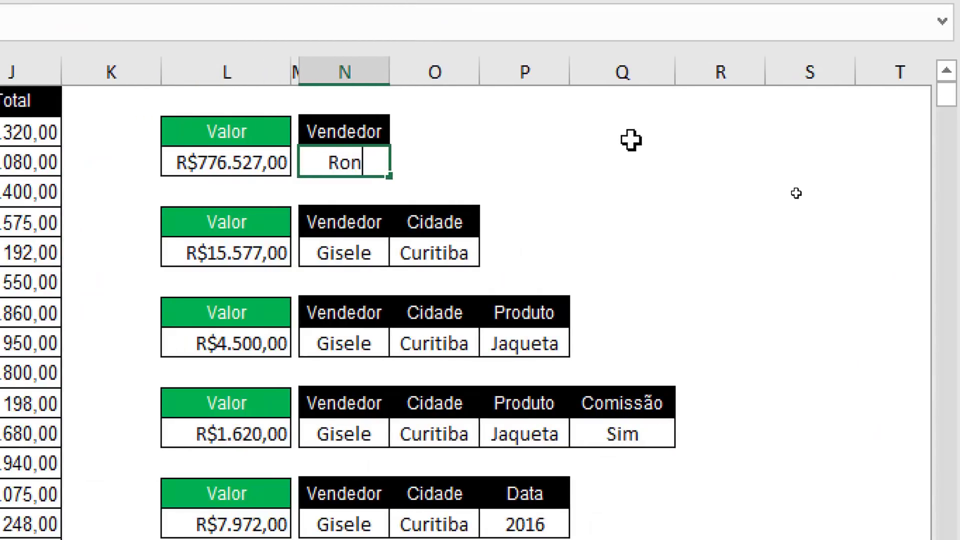
text(aldo)
key(Return)
key(Up)
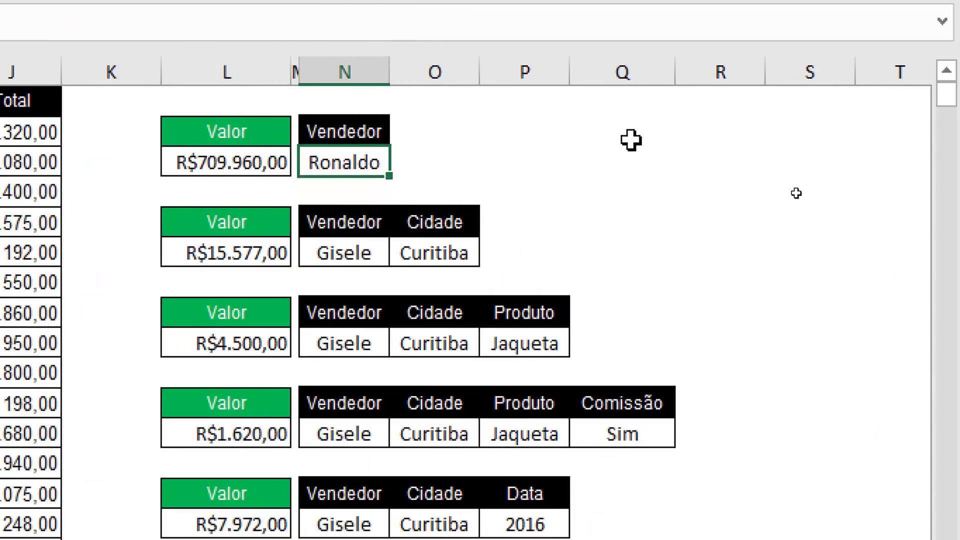
text(Luis)
key(Return)
key(Up)
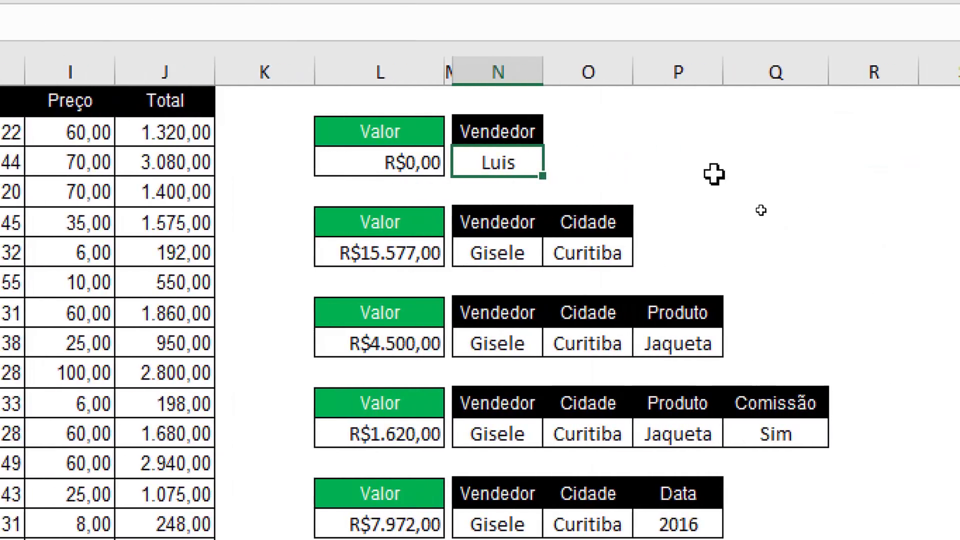
text(Luís)
key(Return)
key(Up)
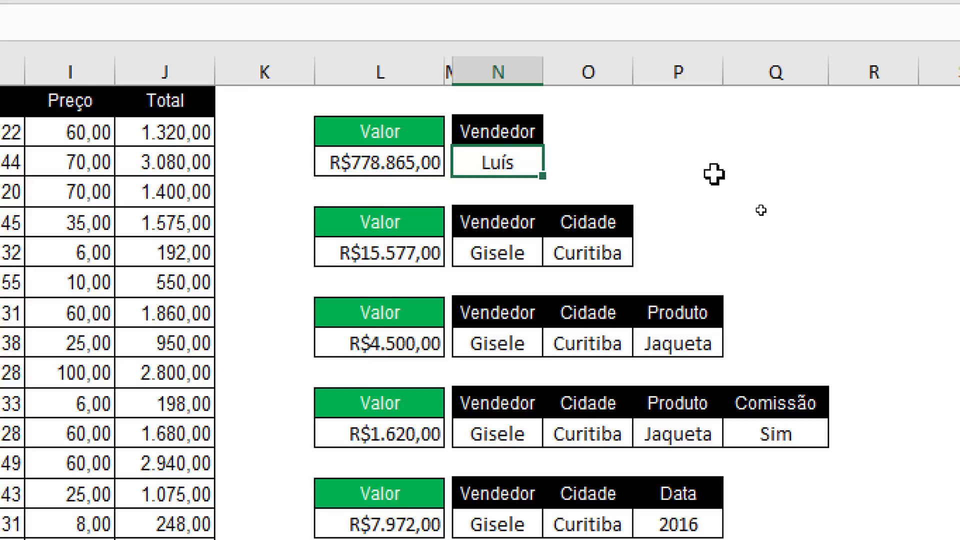
Step: Inspect the Valor formula =SOMASES(J:J;C:C;N3) without changing it
key(Left)
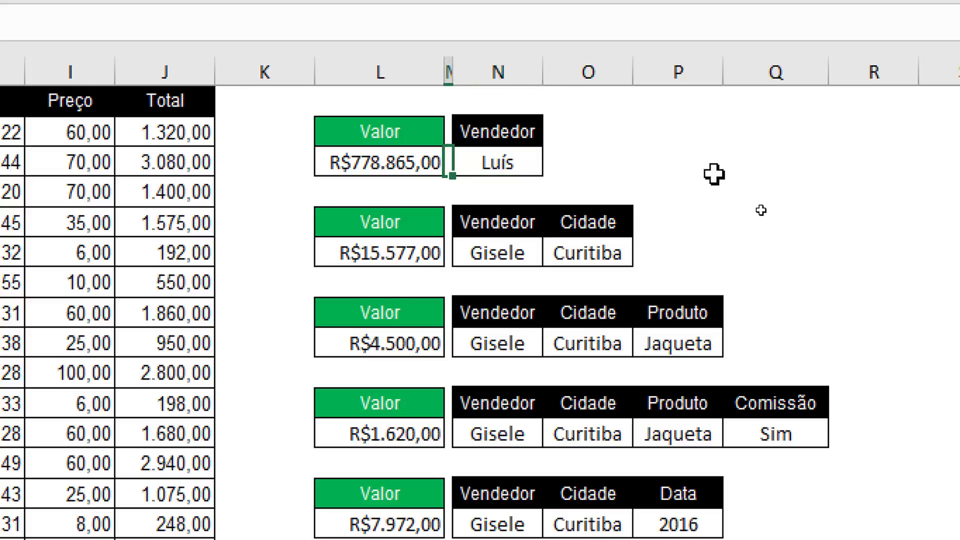
key(Left)
key(F2)
key(Escape)
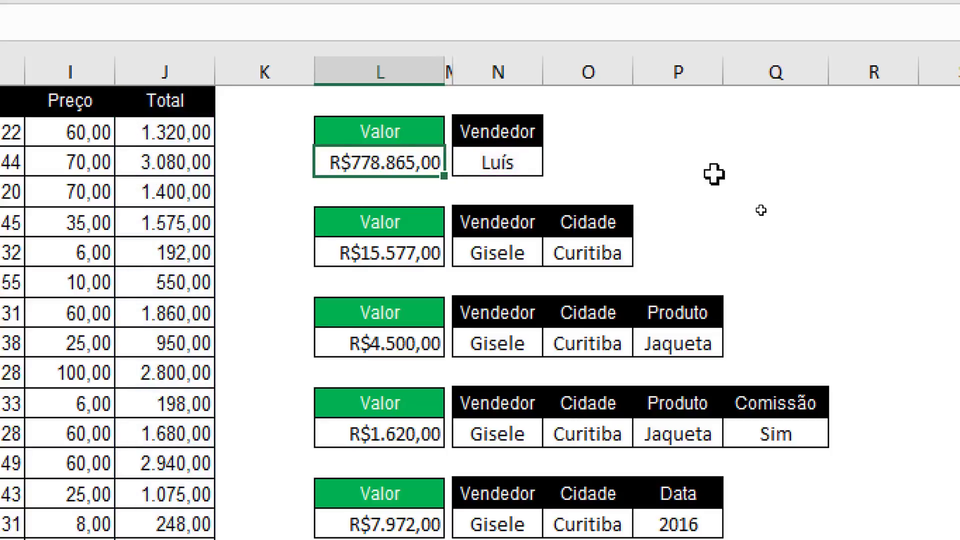
key(Right)
key(Right)
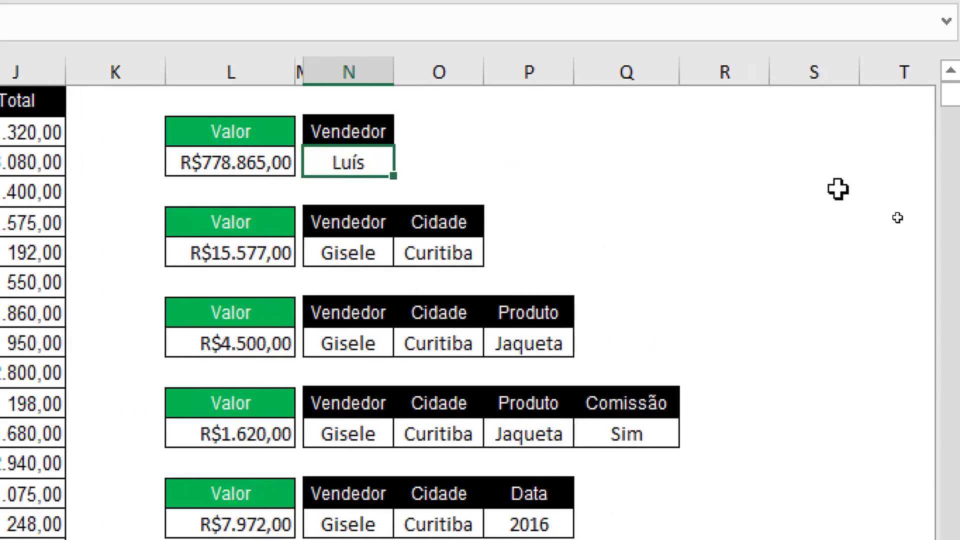
Step: Add the note '? Substitui 1 Caracter' beside the Vendedor header and reselect the Luís cell
click(533, 131)
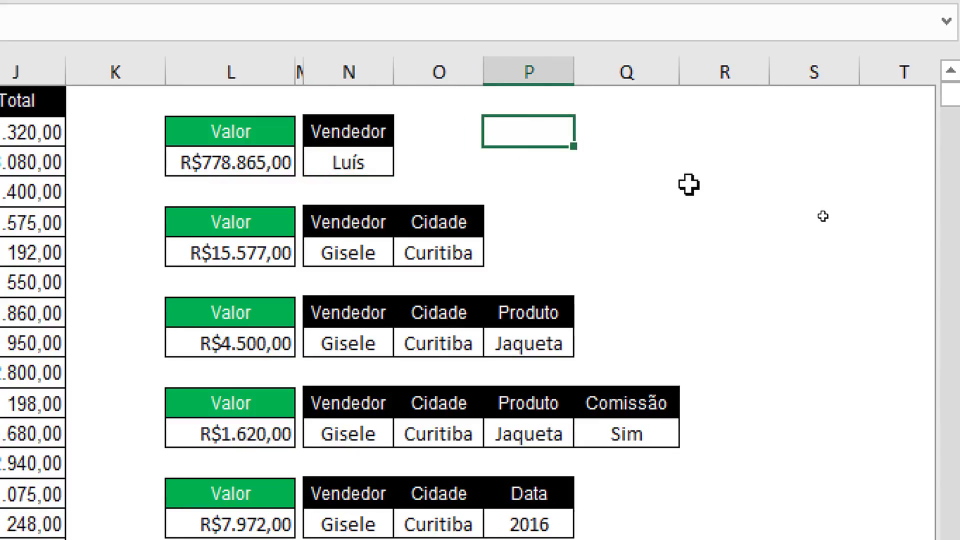
text(? S)
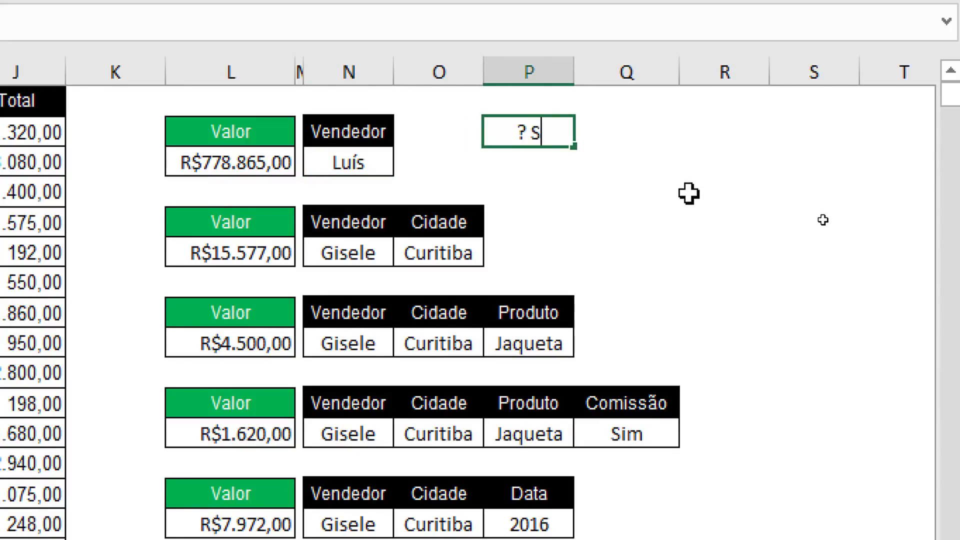
text(ubsti)
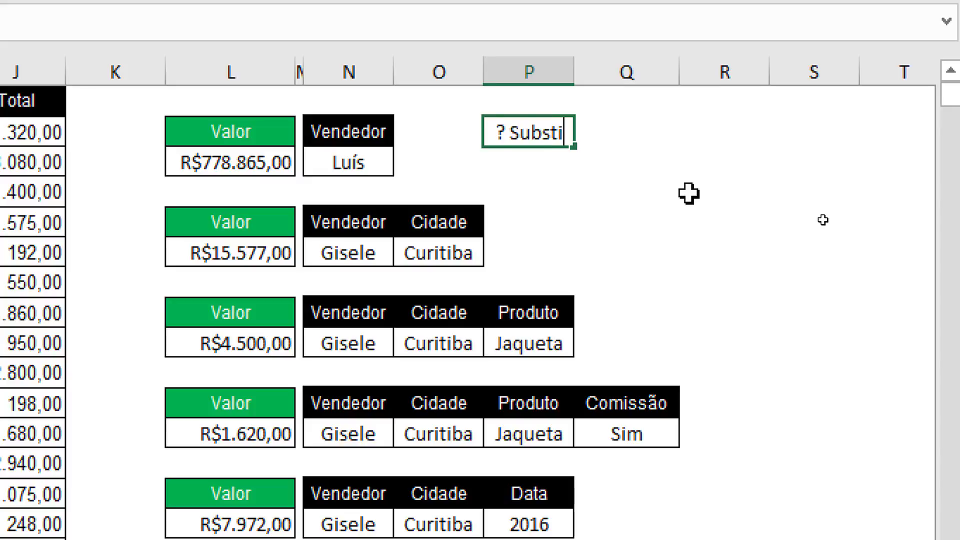
text(tui 1 Ca)
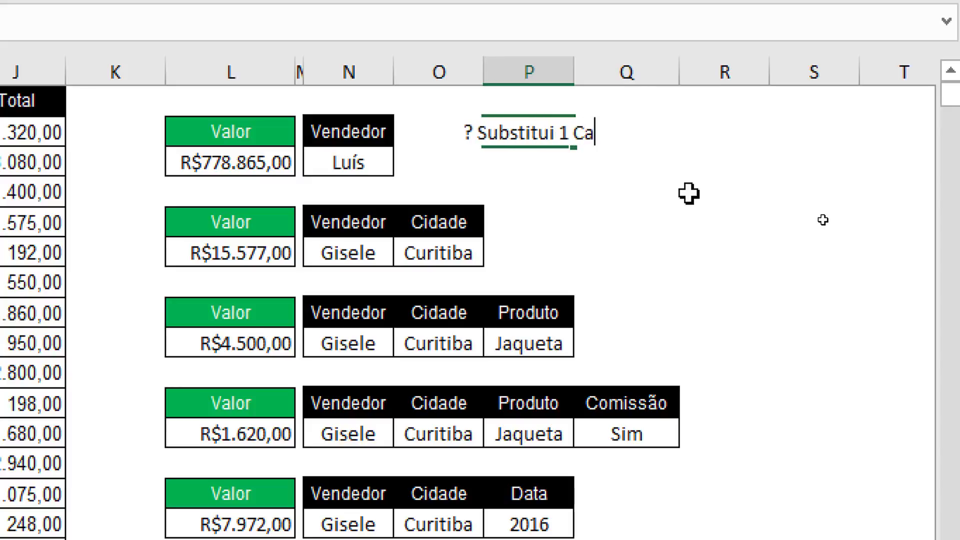
text(racter)
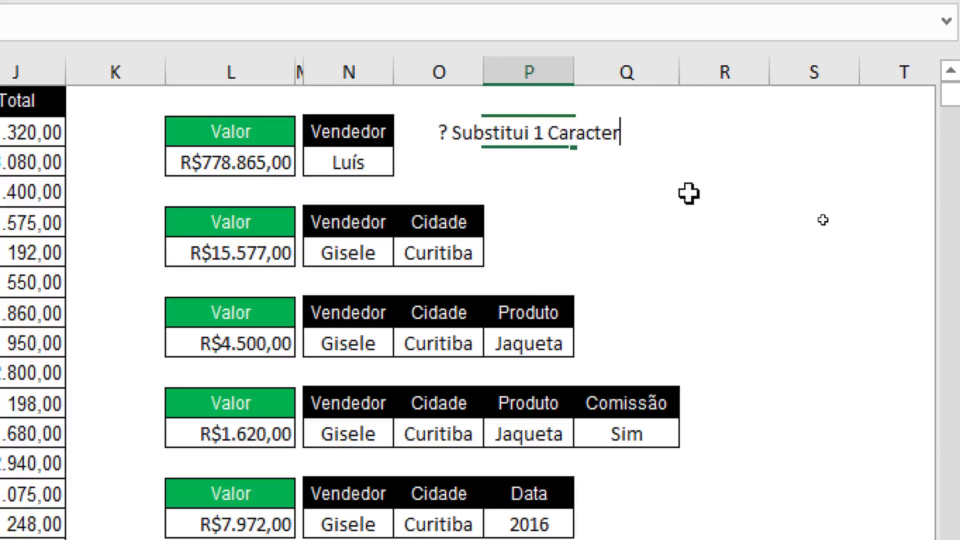
key(Return)
key(Up)
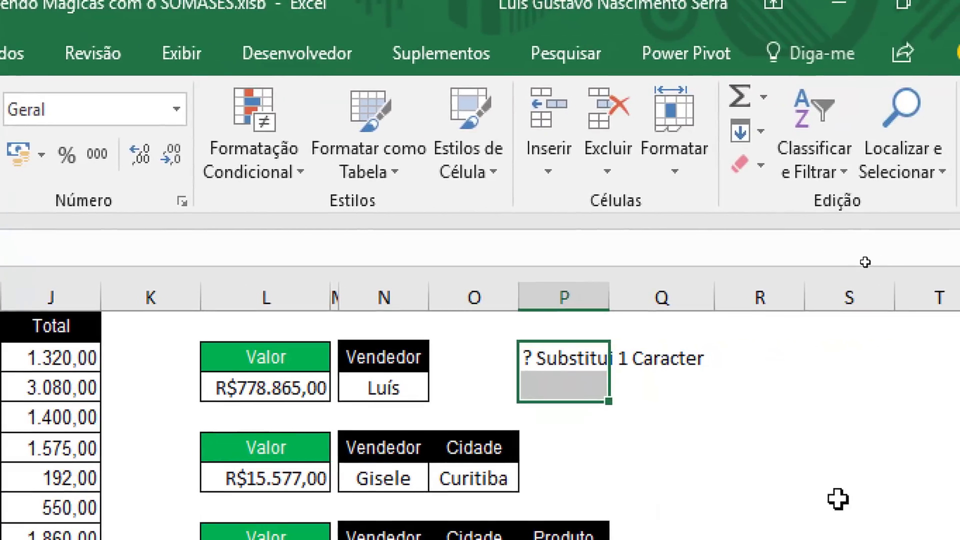
click(383, 385)
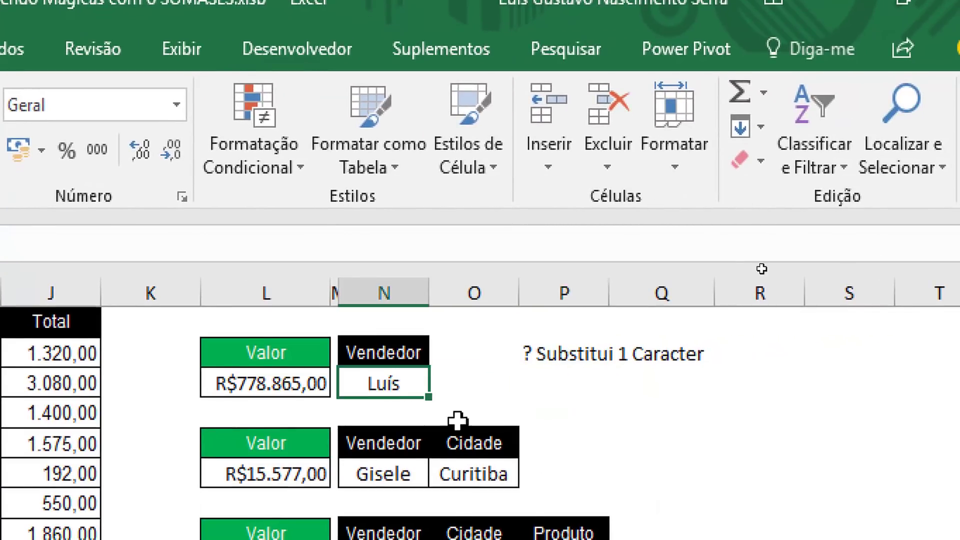
key(F2)
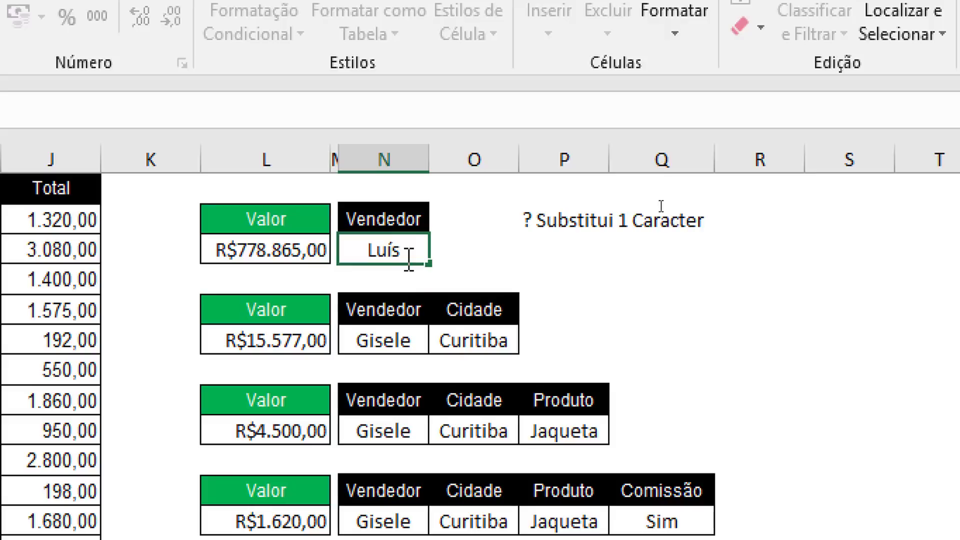
Step: Change the first Vendedor criterion from Luís to the wildcard pattern Lu?s
drag(400, 249, 387, 248)
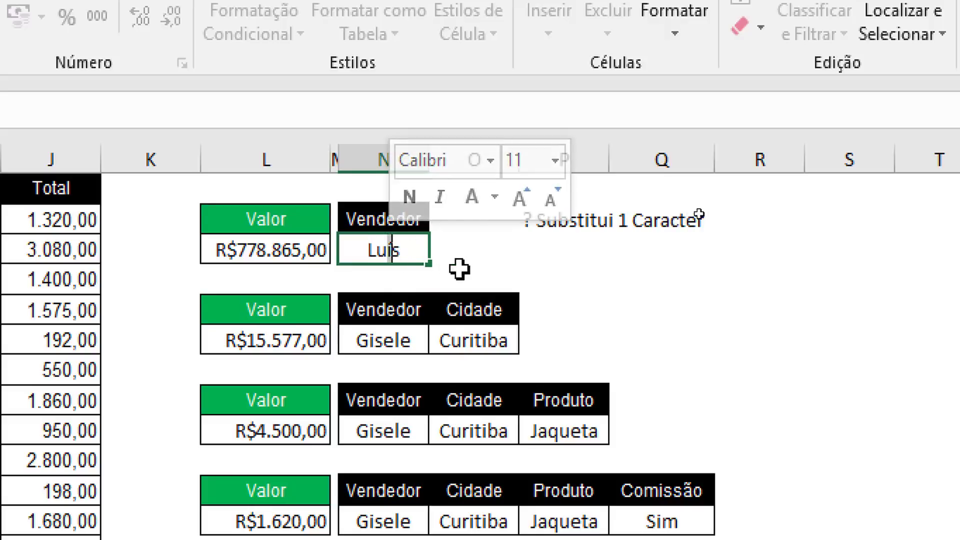
key(Right)
key(BackSpace)
text(?)
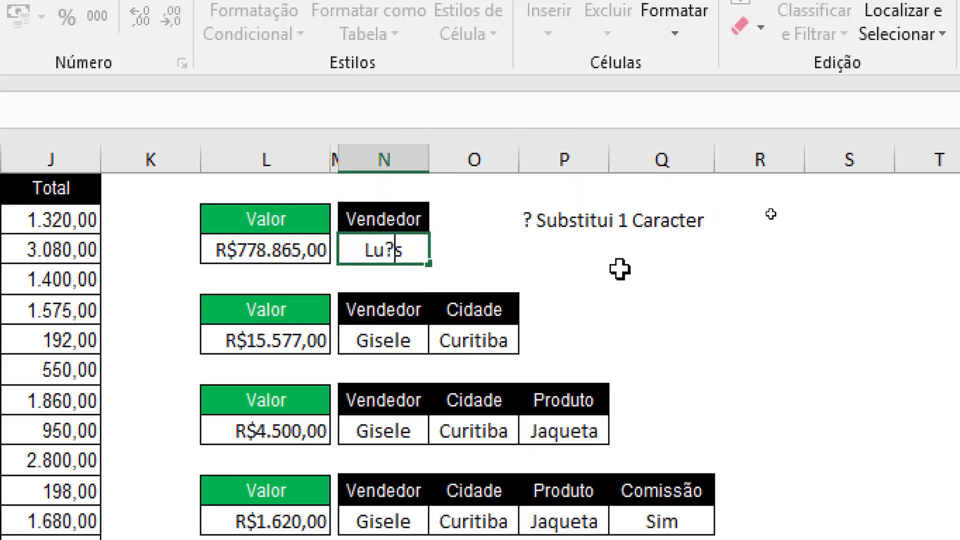
key(Return)
key(Up)
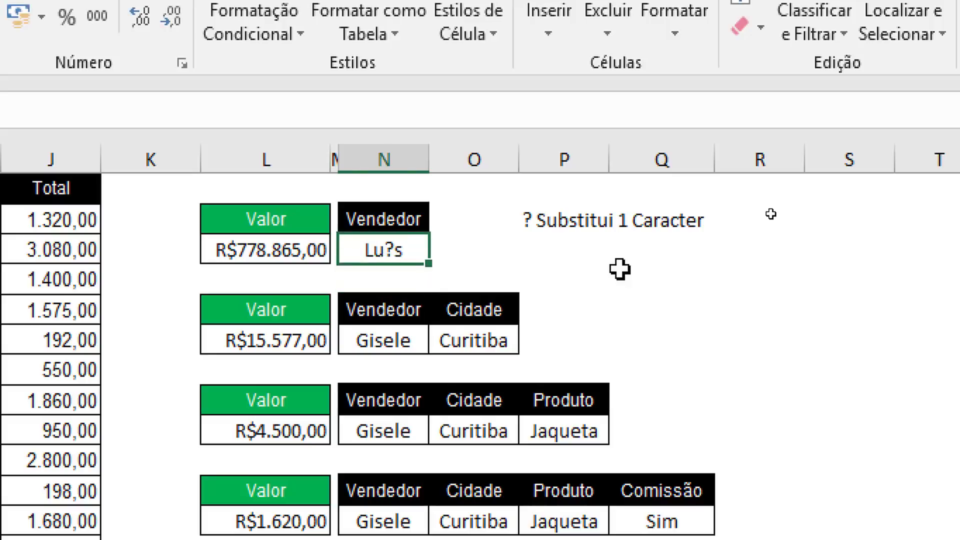
key(Right)
key(Right)
key(Left)
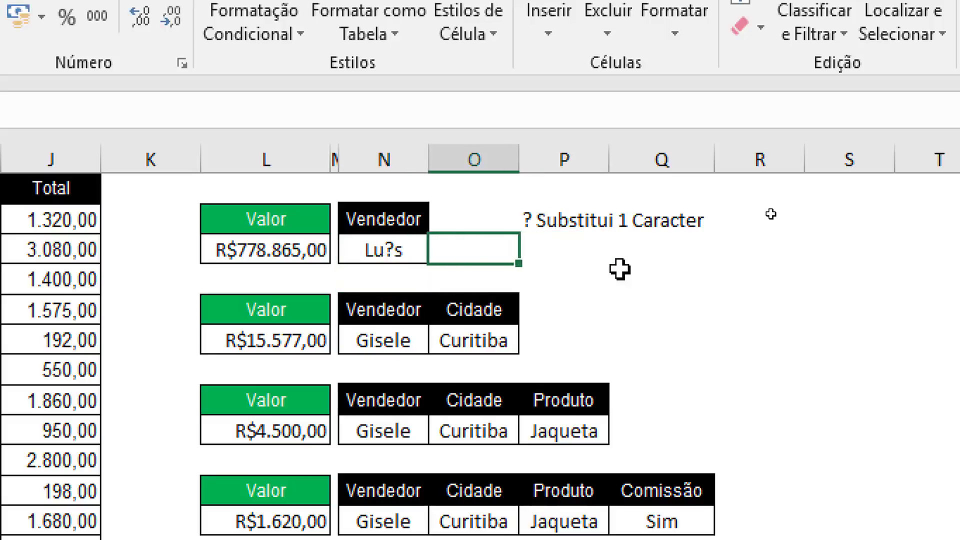
key(Left)
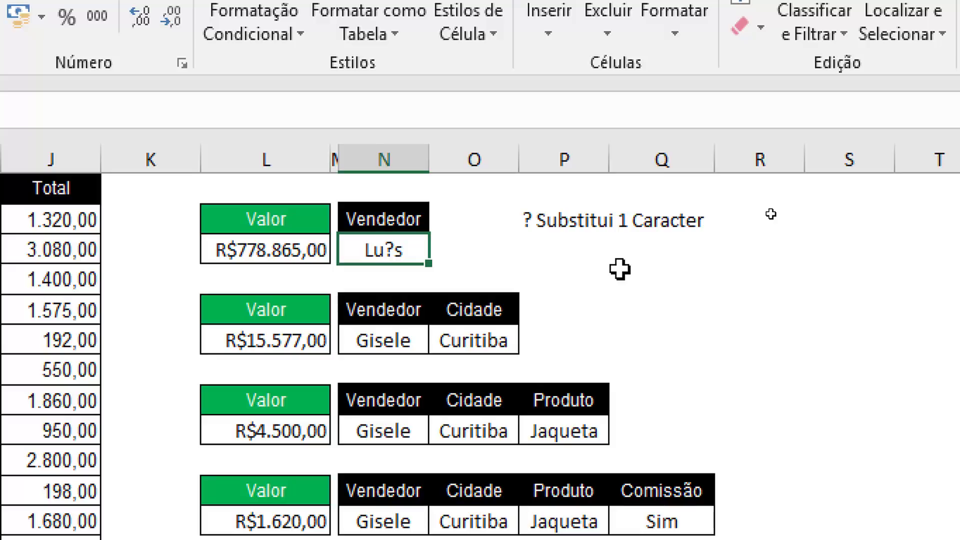
Step: Add the * wildcard note 'Substitui uma cadeia de caracteres' below the ? note
key(Right)
key(Right)
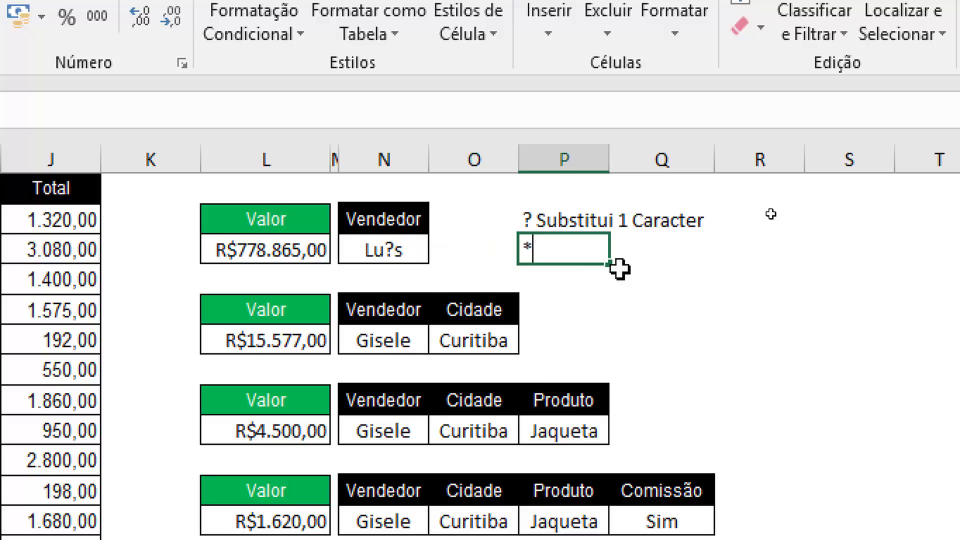
text(S)
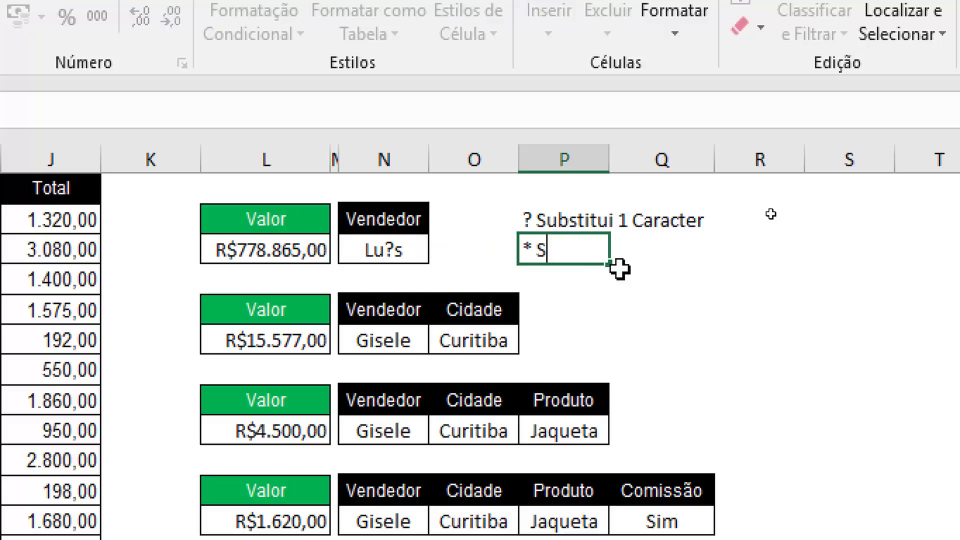
text(ubstitui uma )
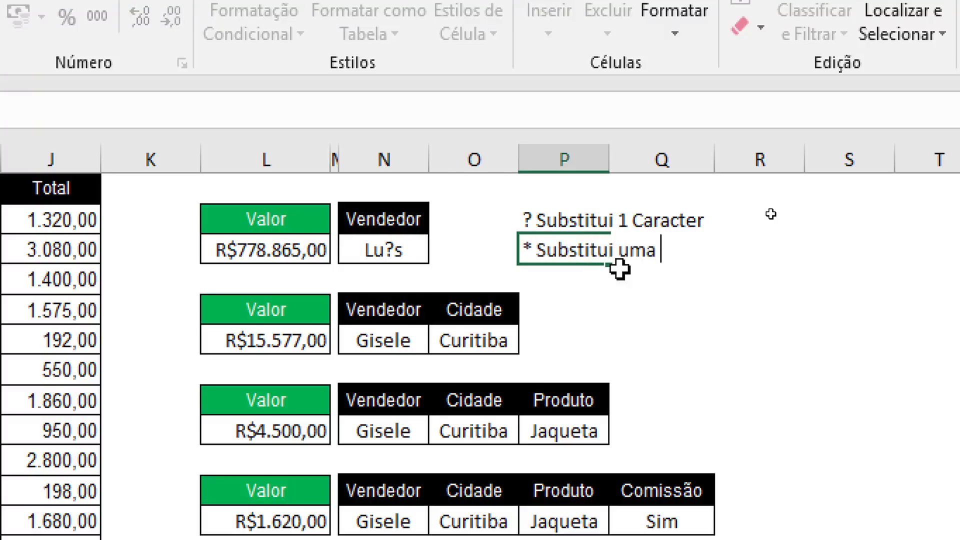
text(cadeia de ca)
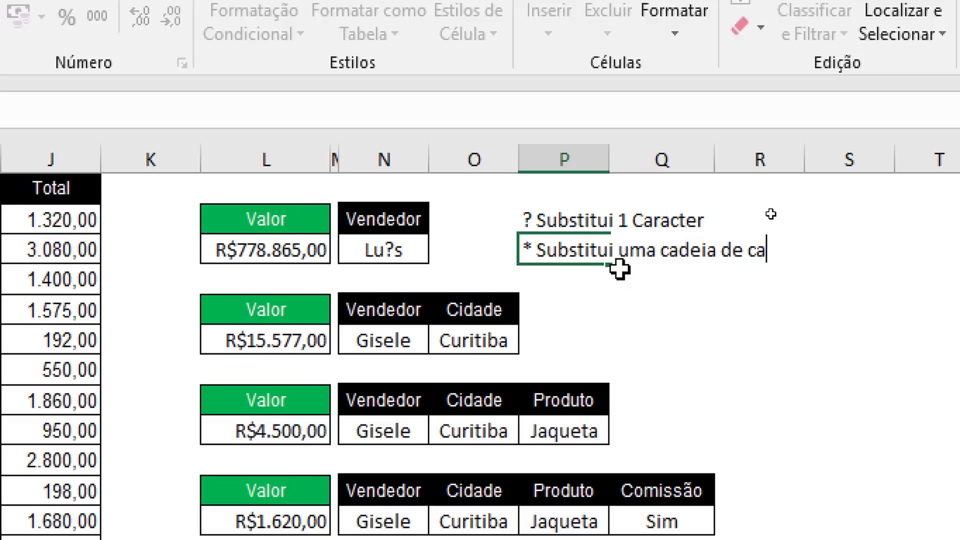
text(racteres)
key(Return)
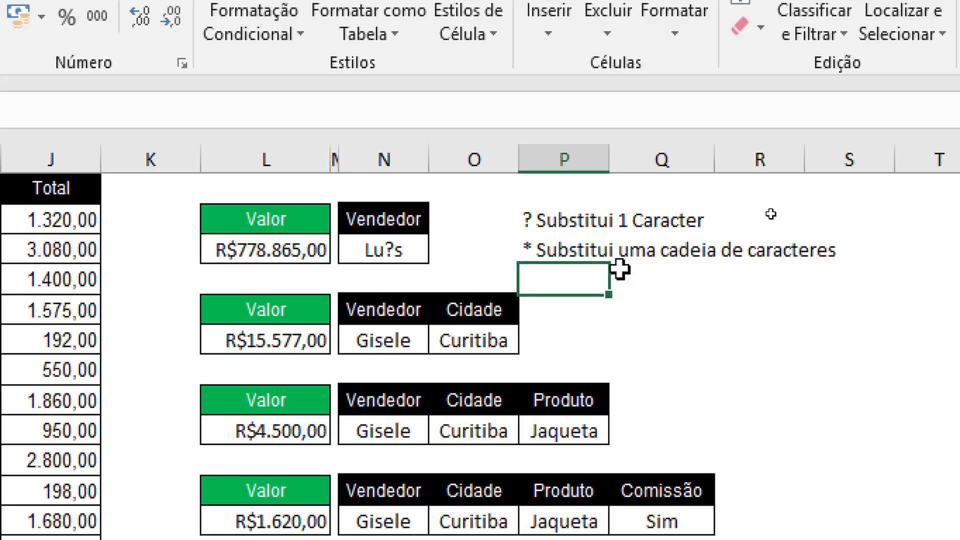
key(Up)
key(Left)
key(Left)
key(F2)
key(Left)
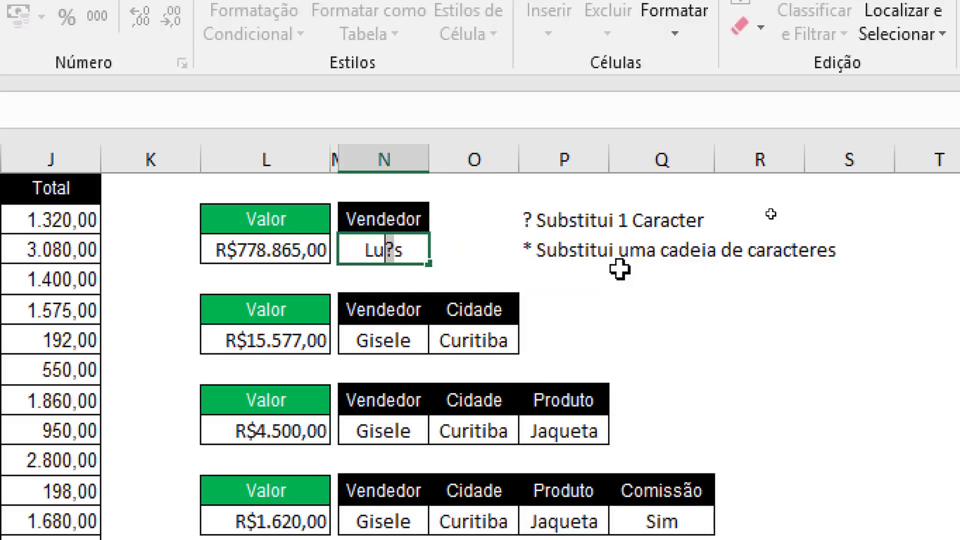
Step: Rewrite the seller criterion as Lu*s, then Lu??, and finally Lu*
key(BackSpace)
text(*)
key(Return)
key(Up)
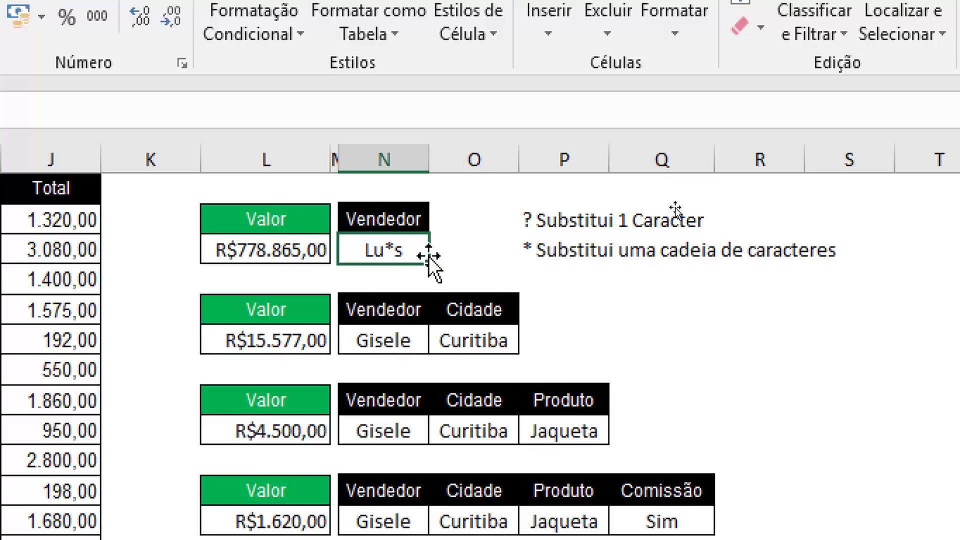
key(F2)
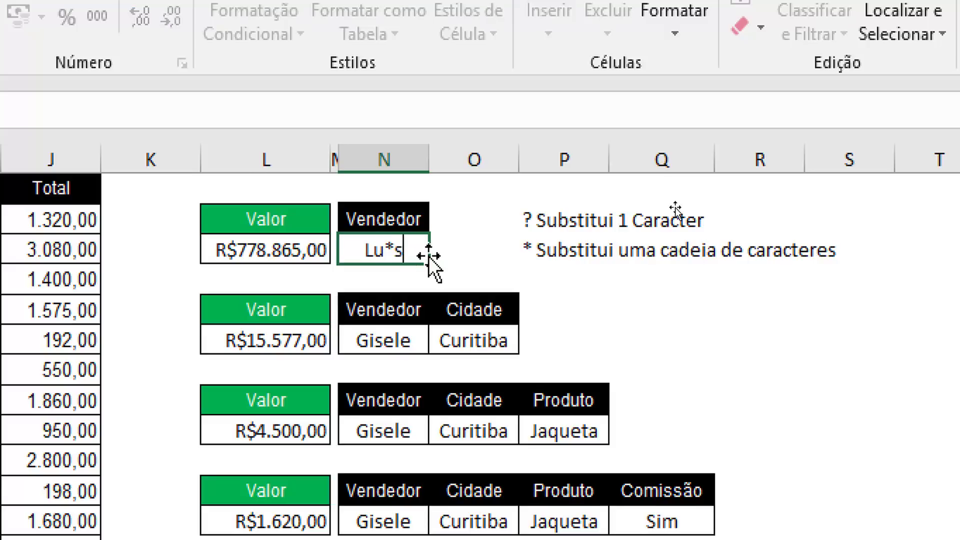
text(??)
key(Return)
click(389, 251)
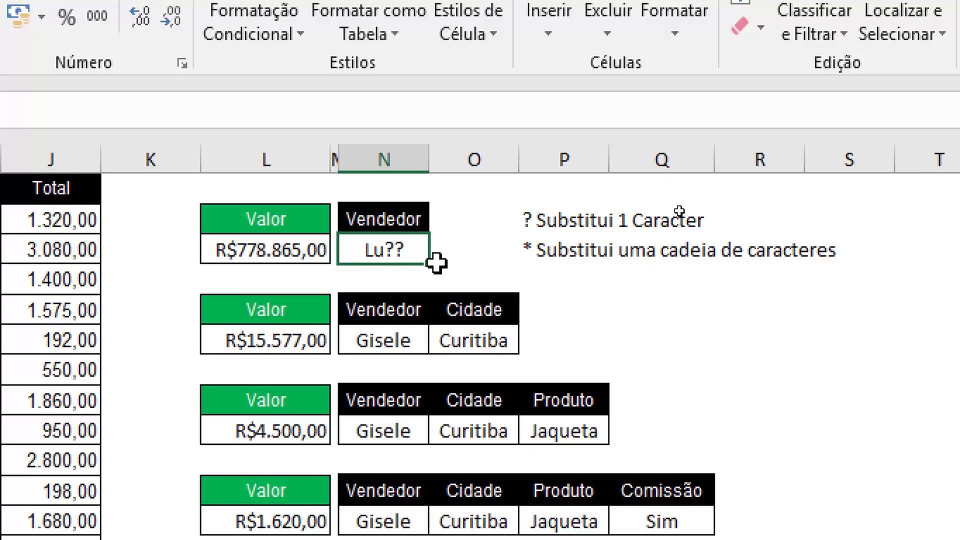
key(F2)
key(BackSpace)
key(BackSpace)
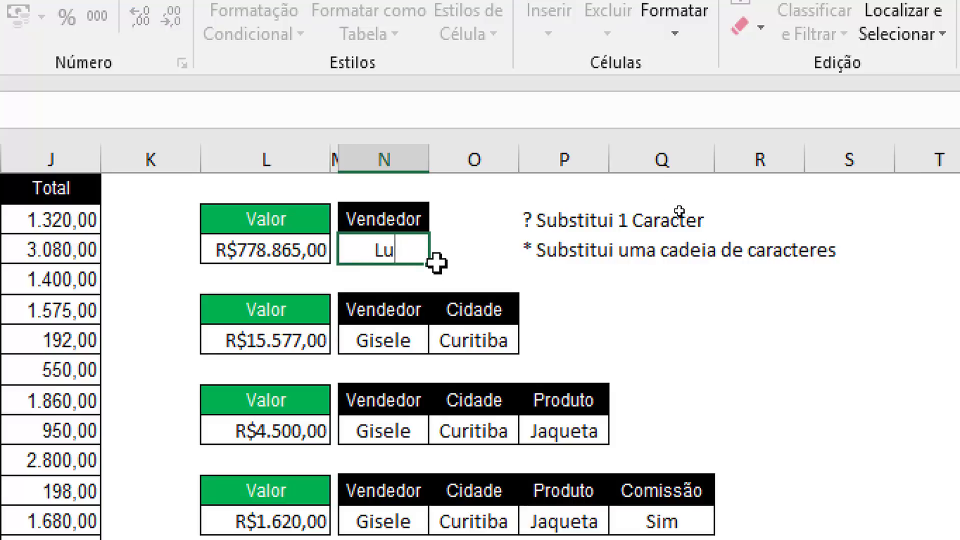
text(*)
key(Return)
key(Up)
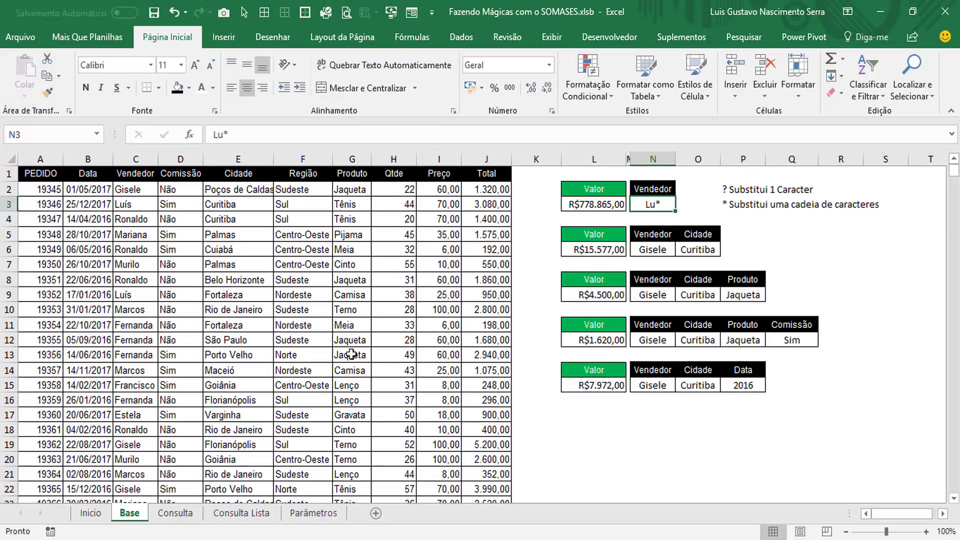
click(173, 513)
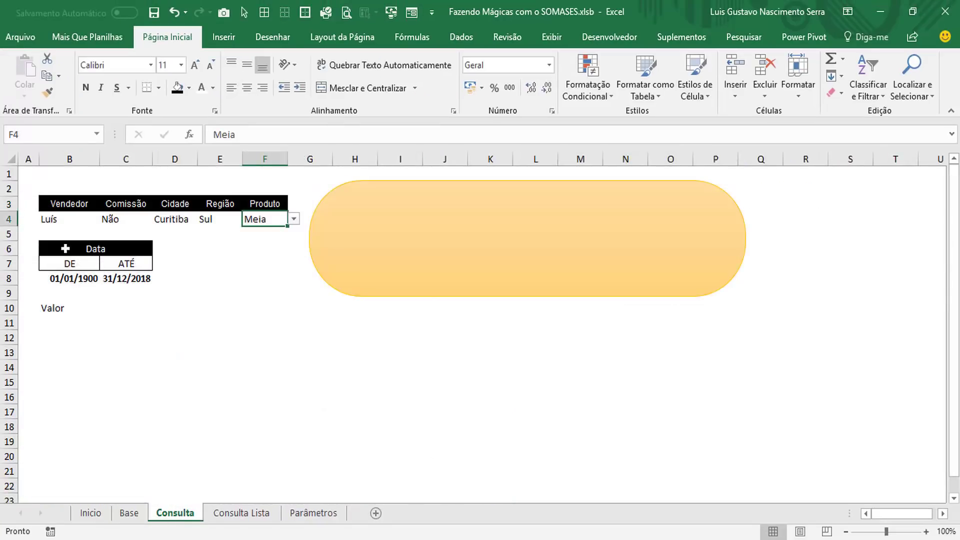
click(325, 513)
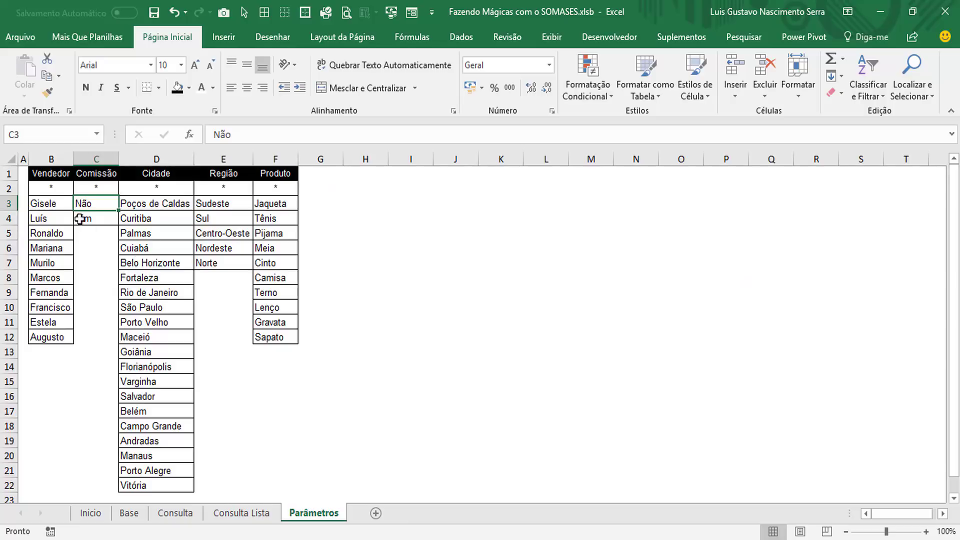
click(174, 513)
click(88, 215)
click(106, 219)
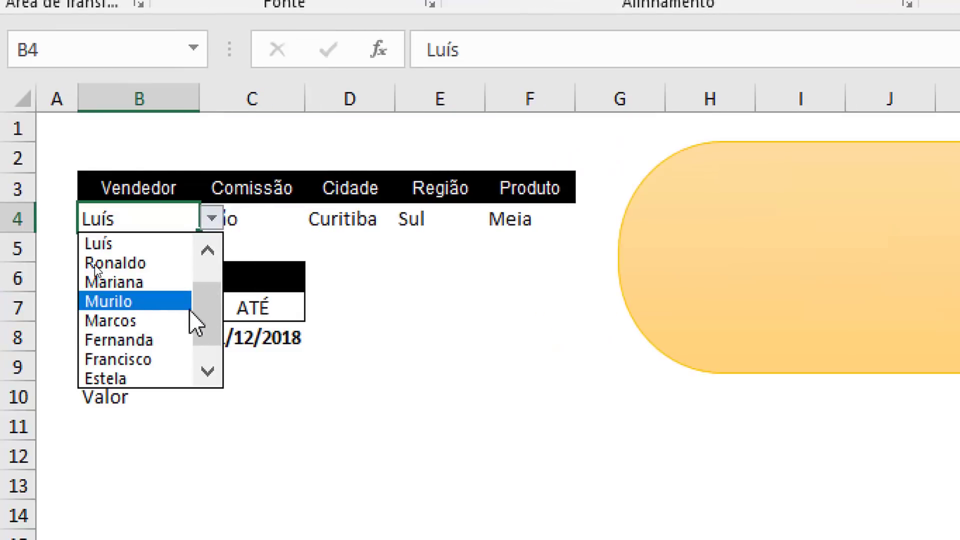
mouse_move(208, 304)
mouse_down()
mouse_move(208, 254)
mouse_move(210, 354)
mouse_up()
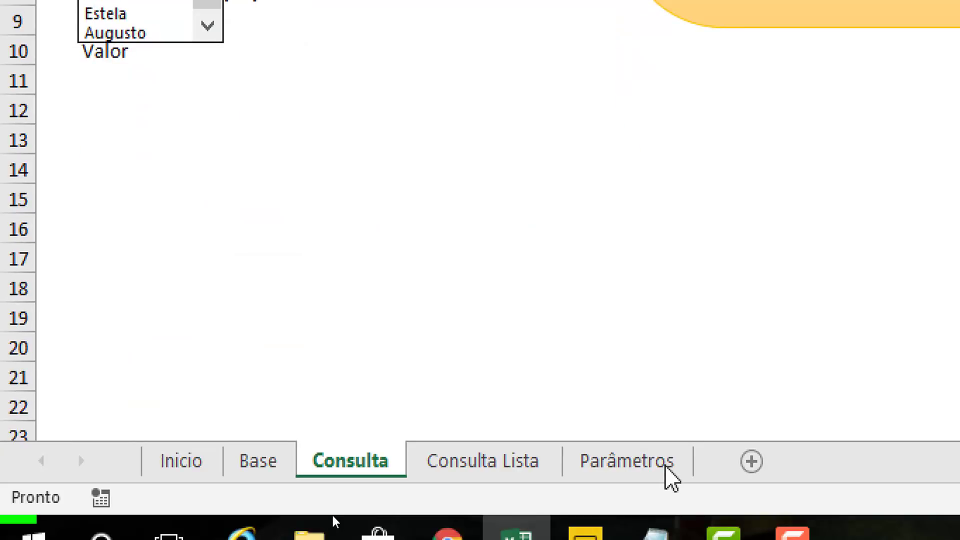
click(661, 468)
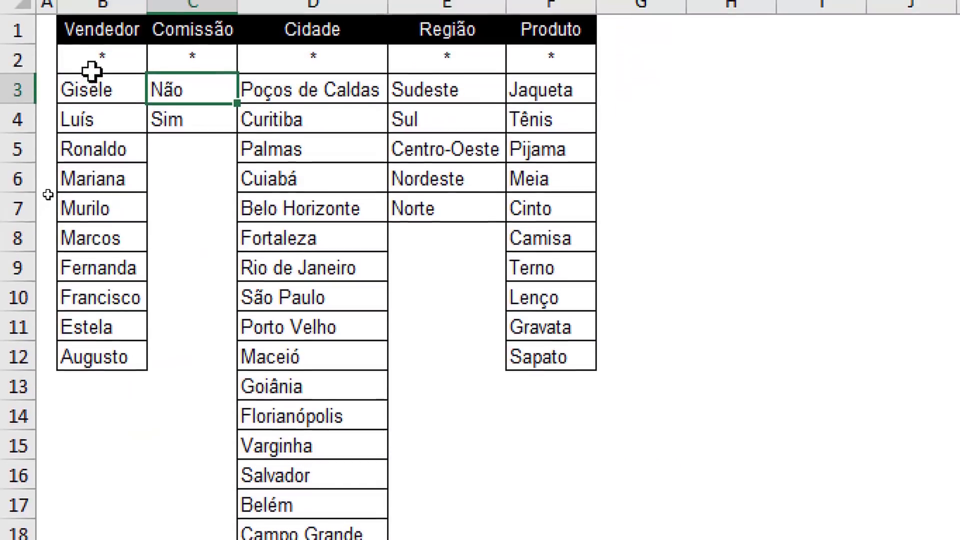
click(181, 71)
click(308, 74)
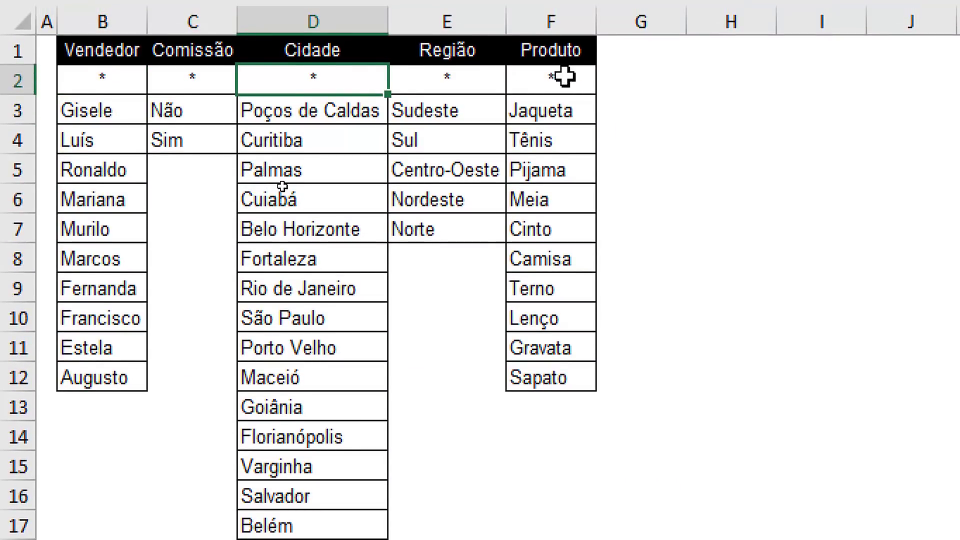
click(552, 70)
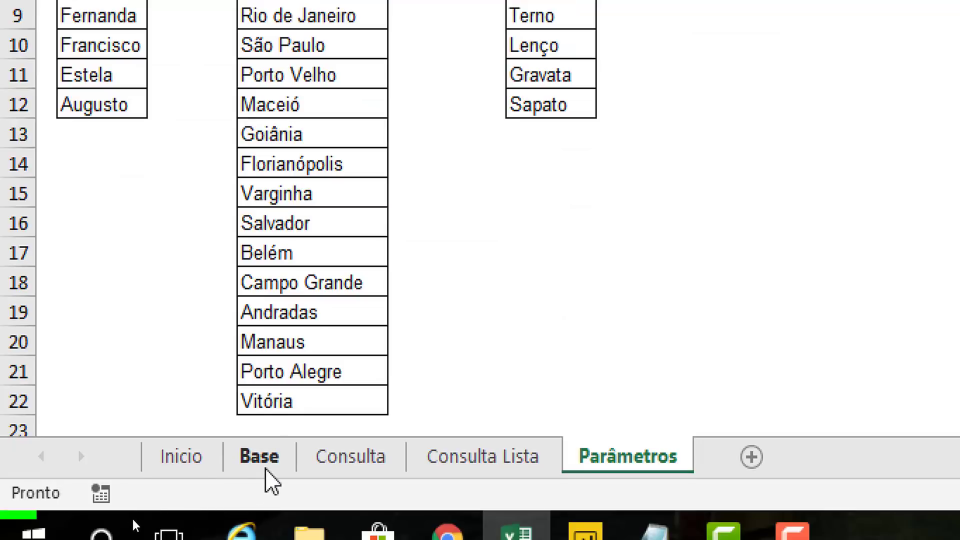
click(315, 470)
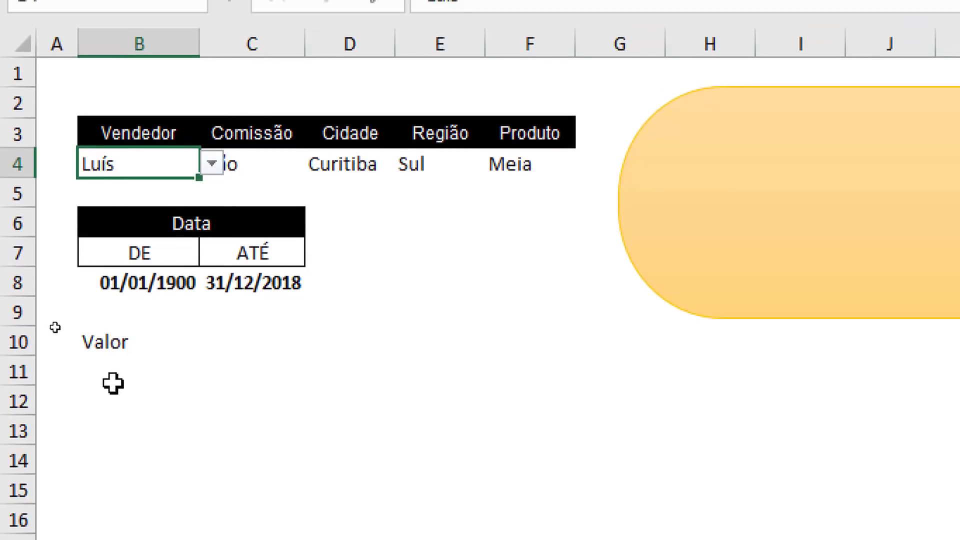
click(104, 370)
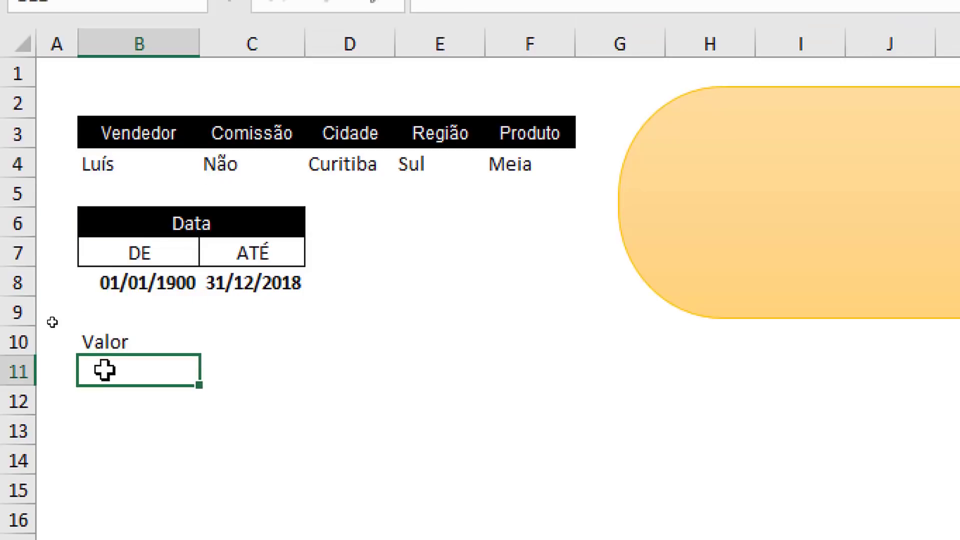
click(178, 164)
click(211, 164)
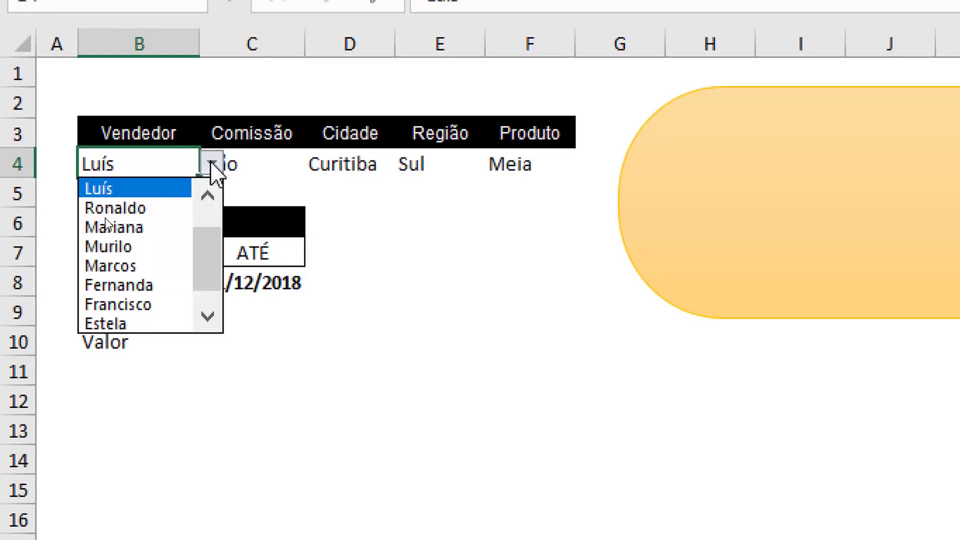
click(211, 163)
click(211, 162)
scroll(211, 195, up, 2)
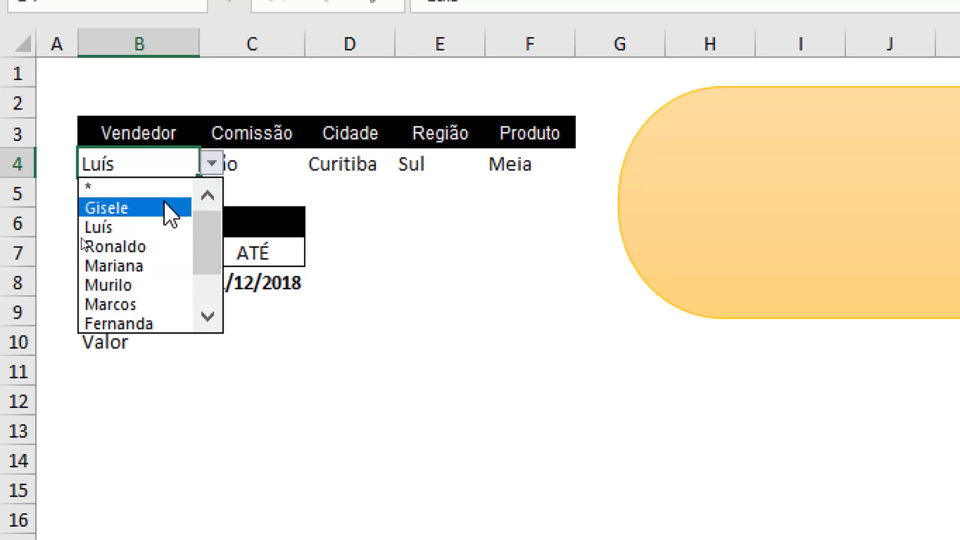
click(210, 165)
click(265, 495)
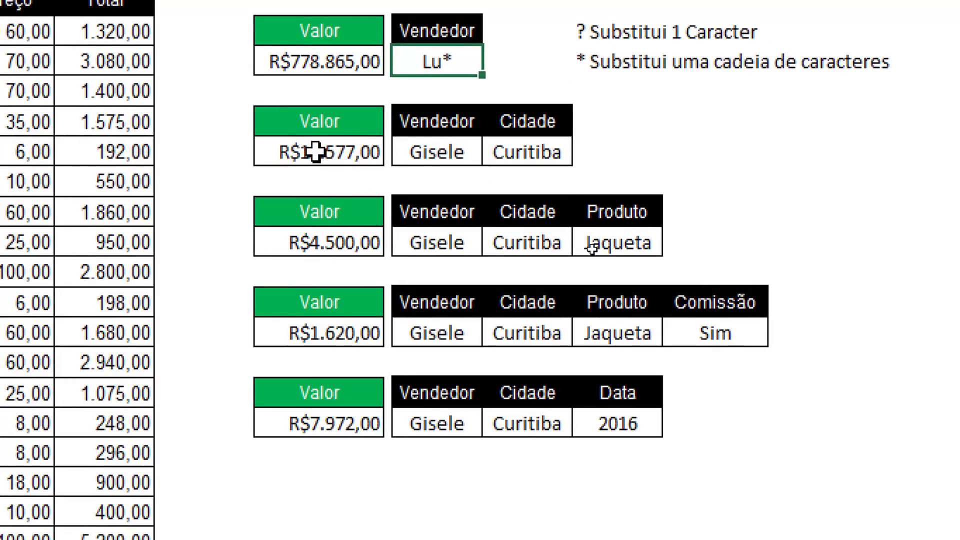
Step: Inspect the R$15.577,00 formula, then test * as the Cidade criterion and restore Curitiba
click(317, 151)
key(F2)
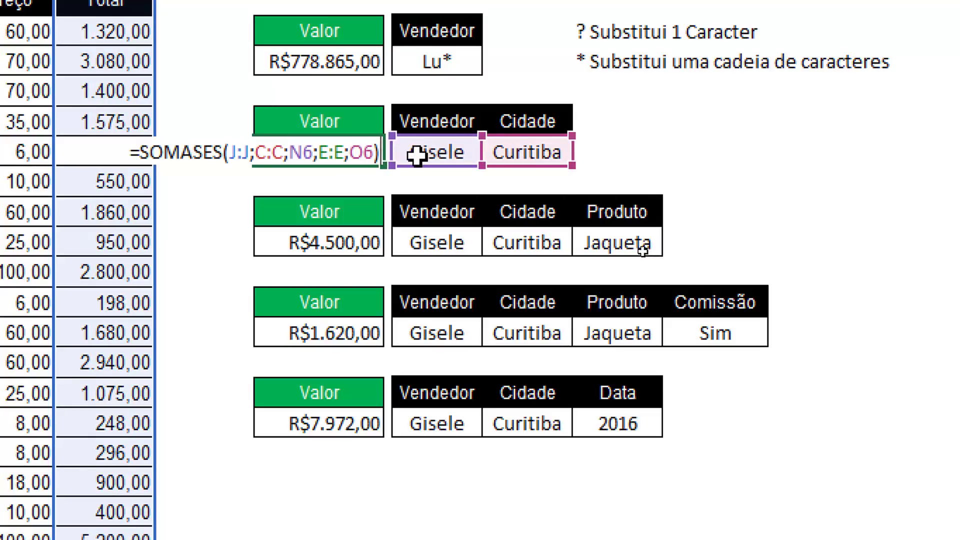
key(Escape)
click(530, 155)
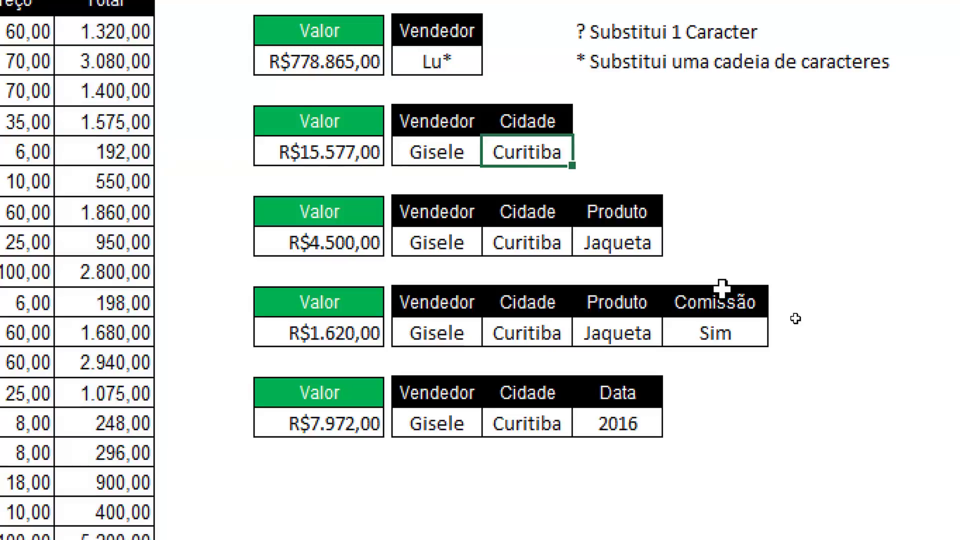
key(Delete)
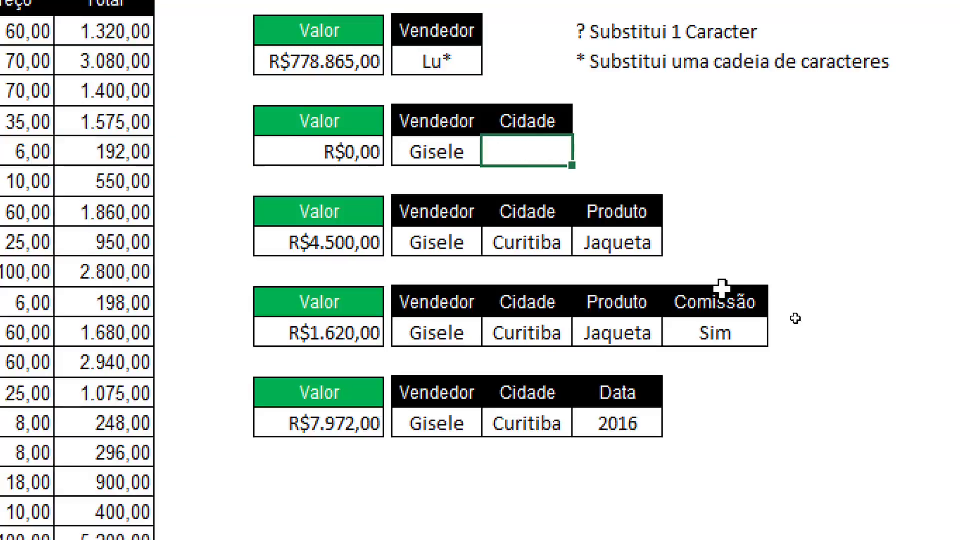
key(ctrl+z)
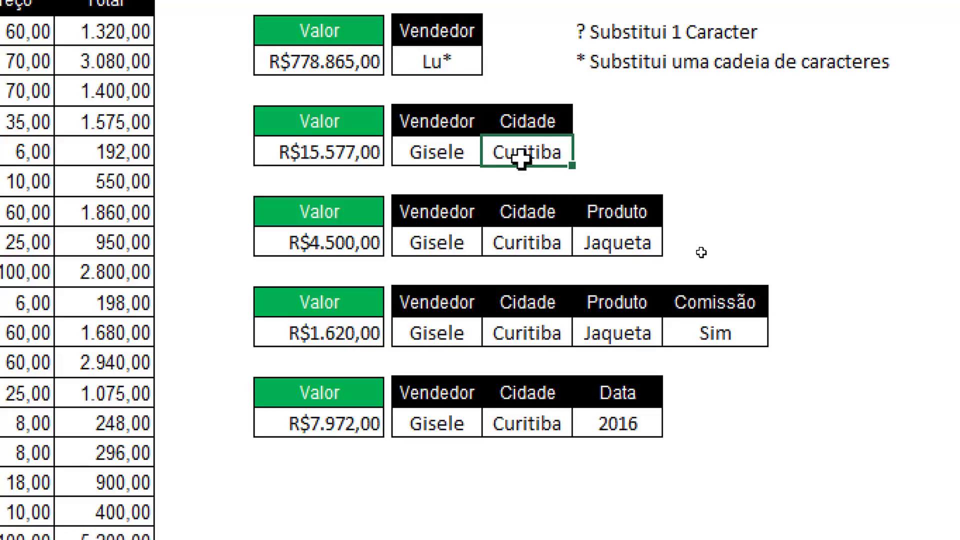
text(*)
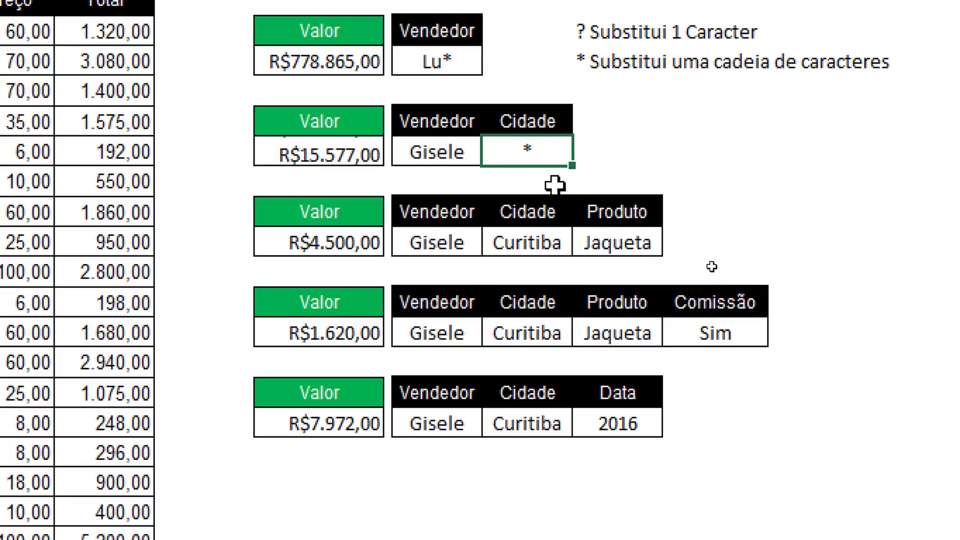
key(Return)
key(Up)
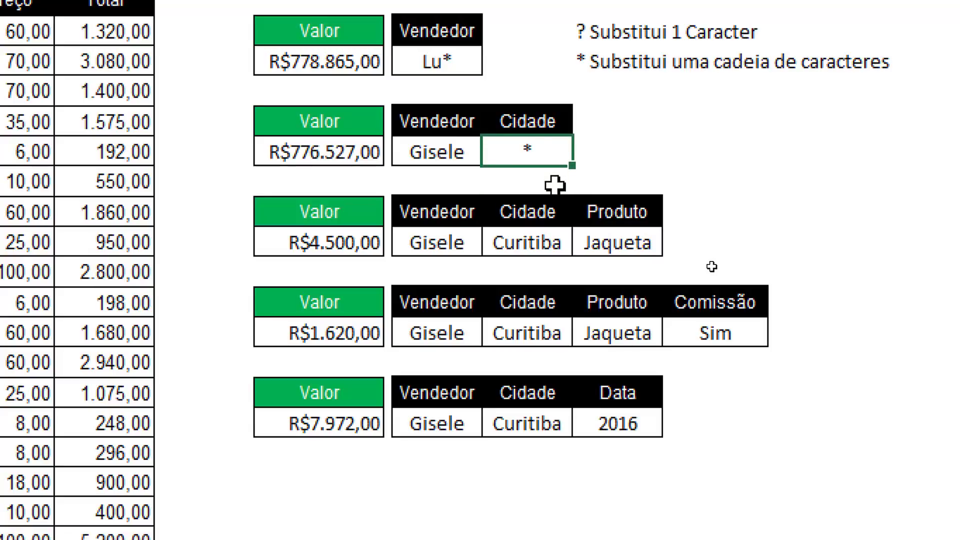
key(ctrl+z)
Step: Set the first seller criterion back to Gisele, then try and undo * for Cidade
key(Left)
key(Up)
key(Up)
key(Up)
text(Gis)
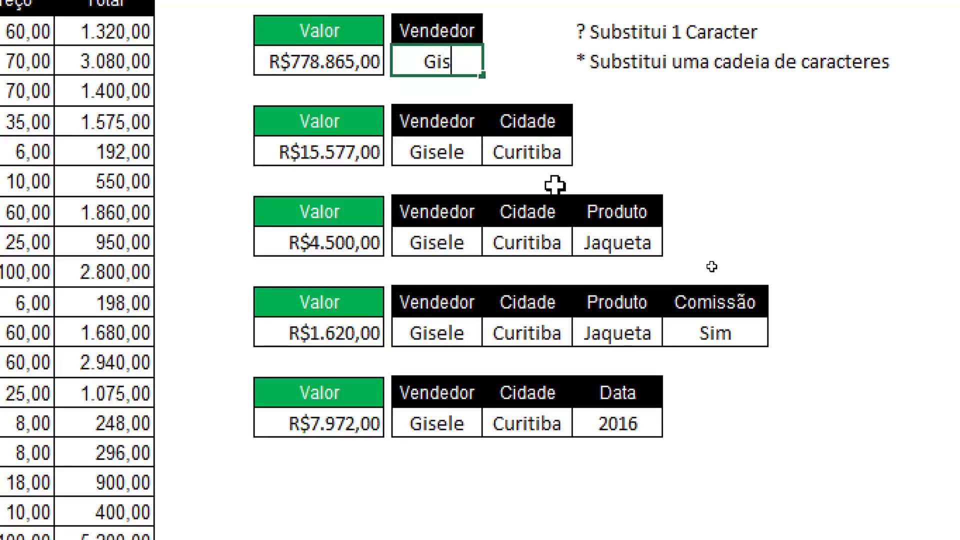
text(ele)
key(Return)
key(Down)
key(Down)
key(Right)
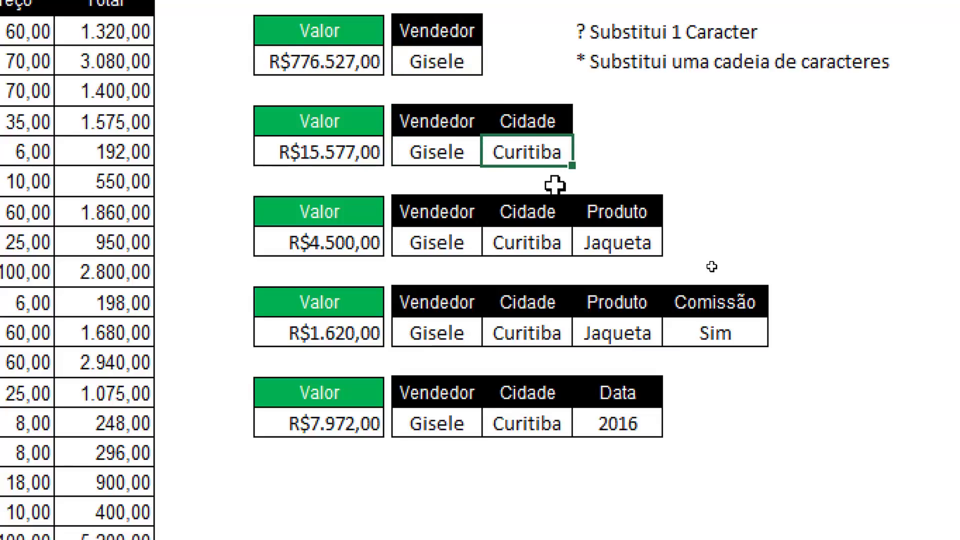
text(*)
key(Return)
key(Up)
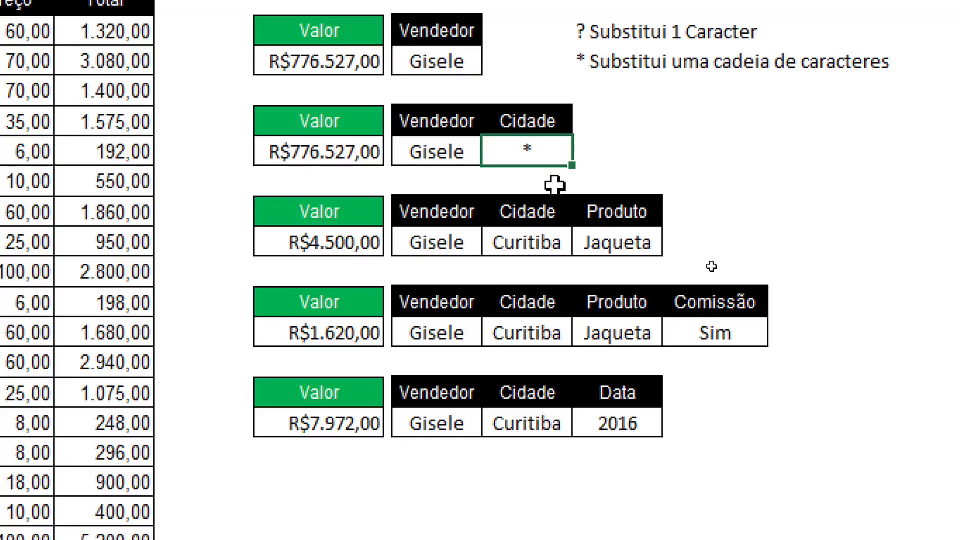
key(ctrl+z)
Step: Try * as the second block's Vendedor criterion, undo it, and show the Base sheet
key(Left)
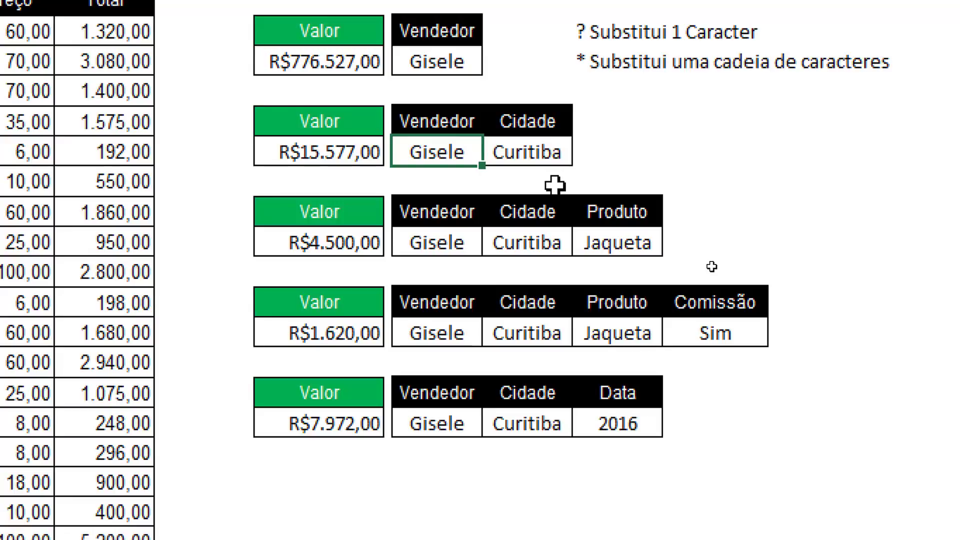
text(*)
key(Return)
key(Up)
key(Right)
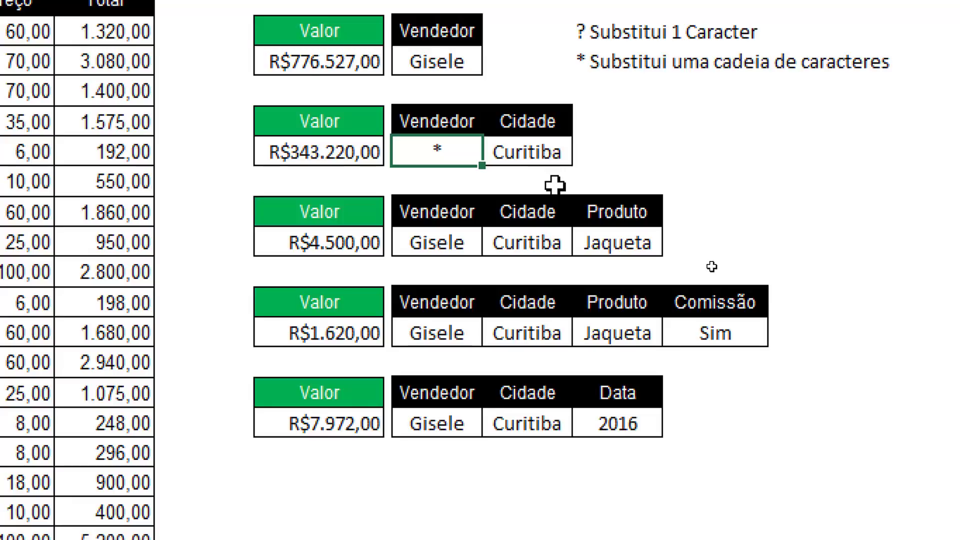
key(ctrl+z)
click(199, 456)
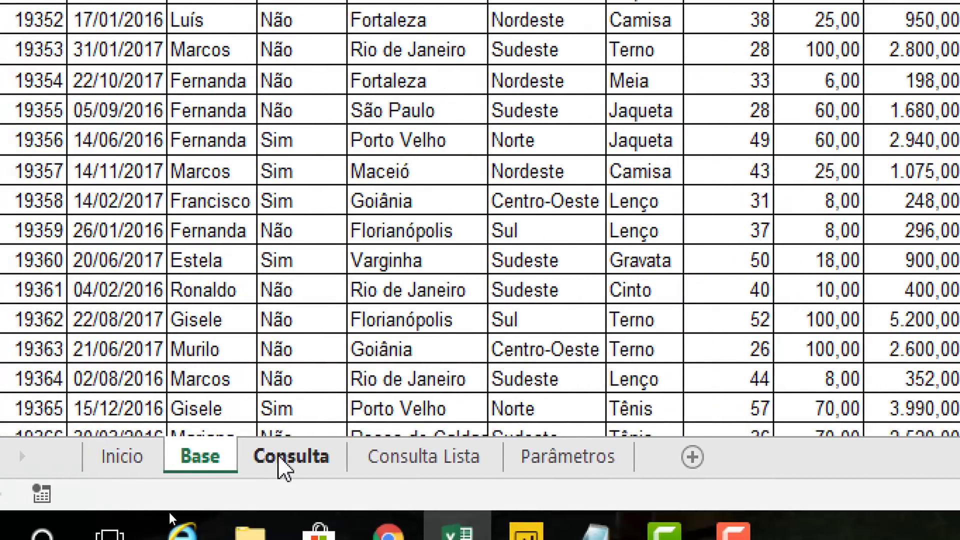
Step: Set the Consulta B4 Vendedor filter to Gisele after briefly trying the * wildcard
click(287, 459)
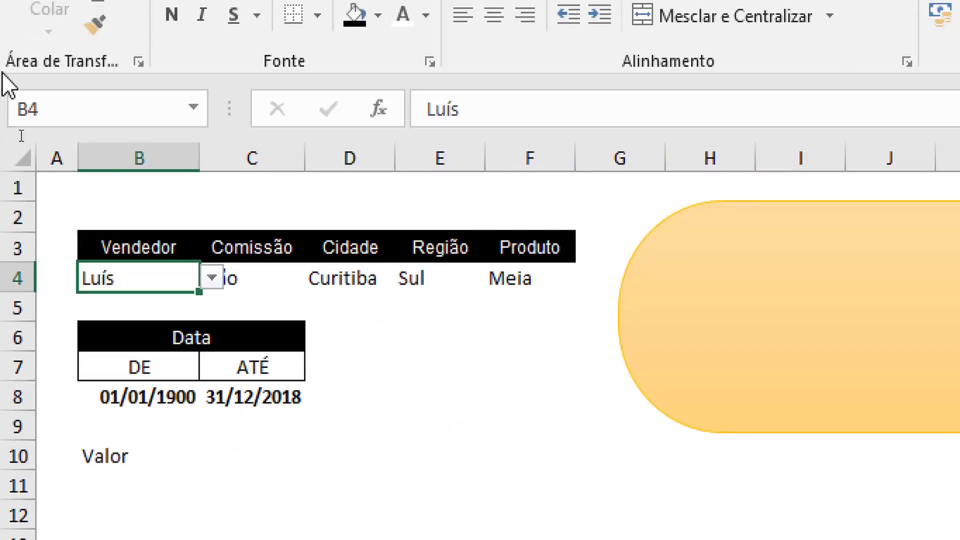
click(212, 278)
mouse_move(214, 343)
mouse_down()
mouse_move(203, 397)
mouse_move(219, 356)
mouse_up()
click(166, 302)
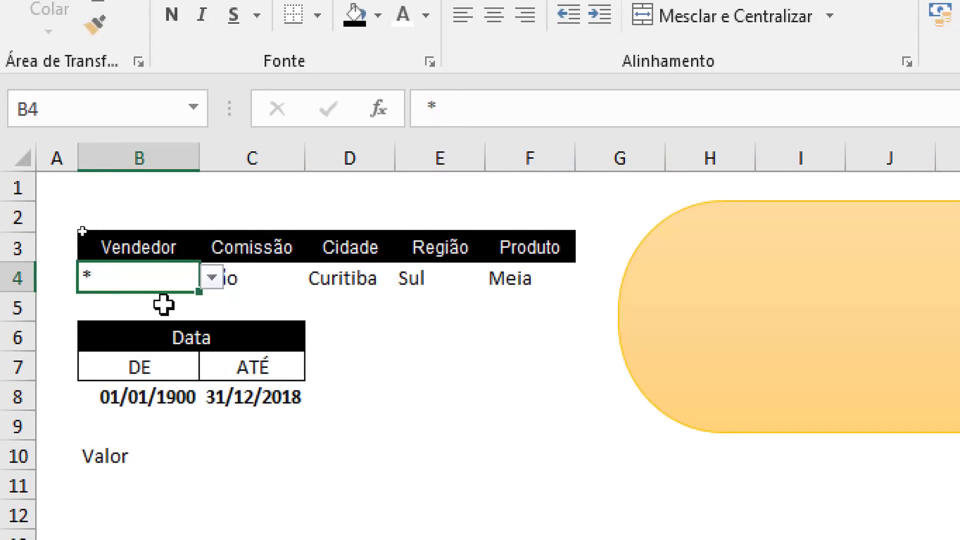
click(212, 277)
click(192, 323)
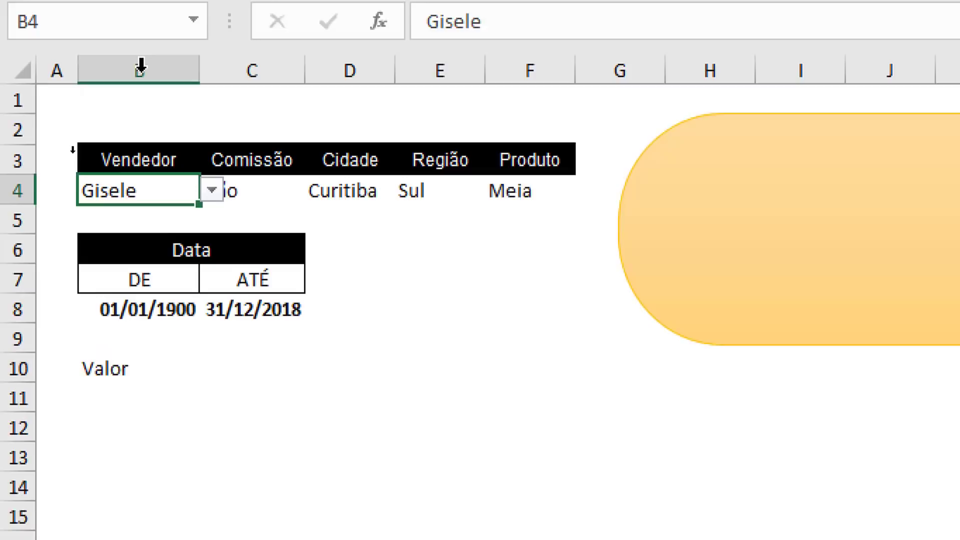
Step: Start a SOMASES formula in B11 referencing Base column D, then cancel it
click(108, 420)
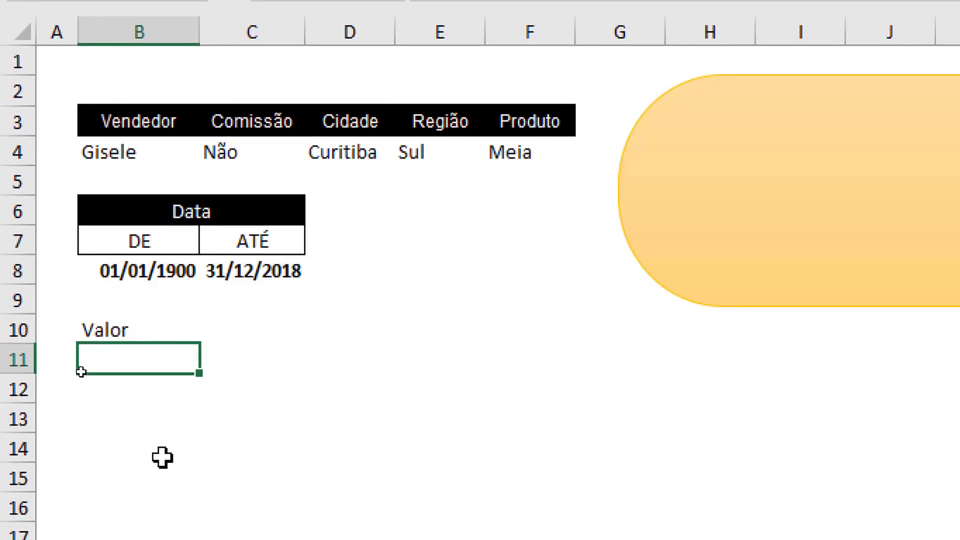
text(=somases)
key(Tab)
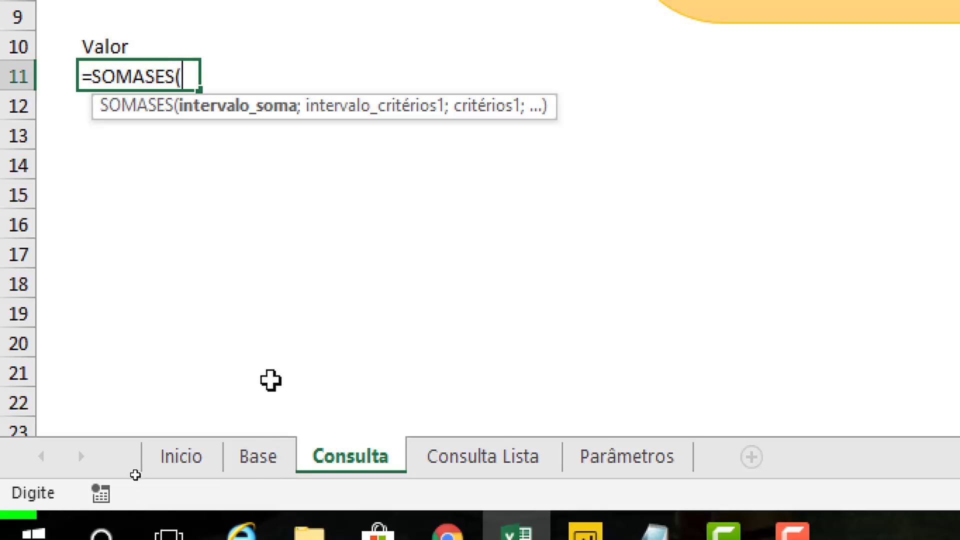
click(258, 465)
click(318, 466)
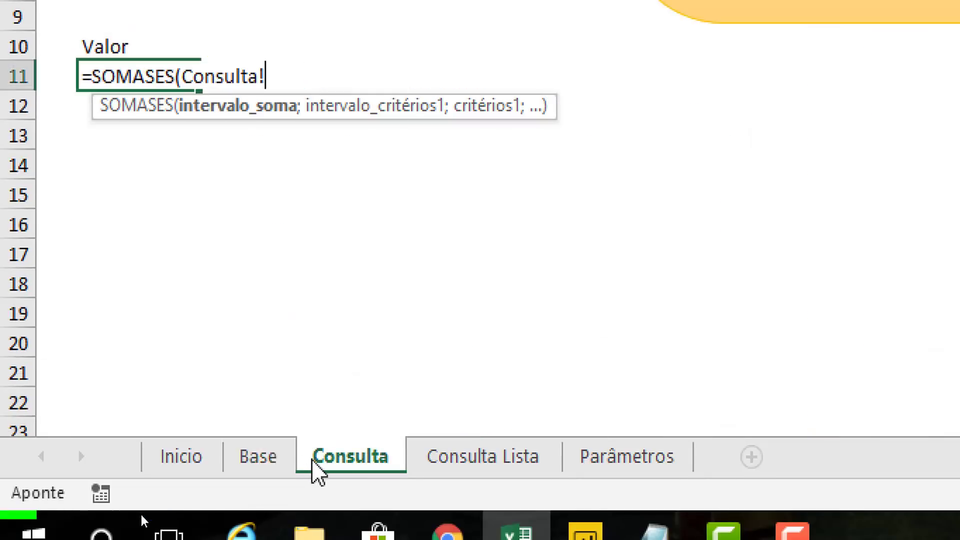
click(259, 464)
click(359, 106)
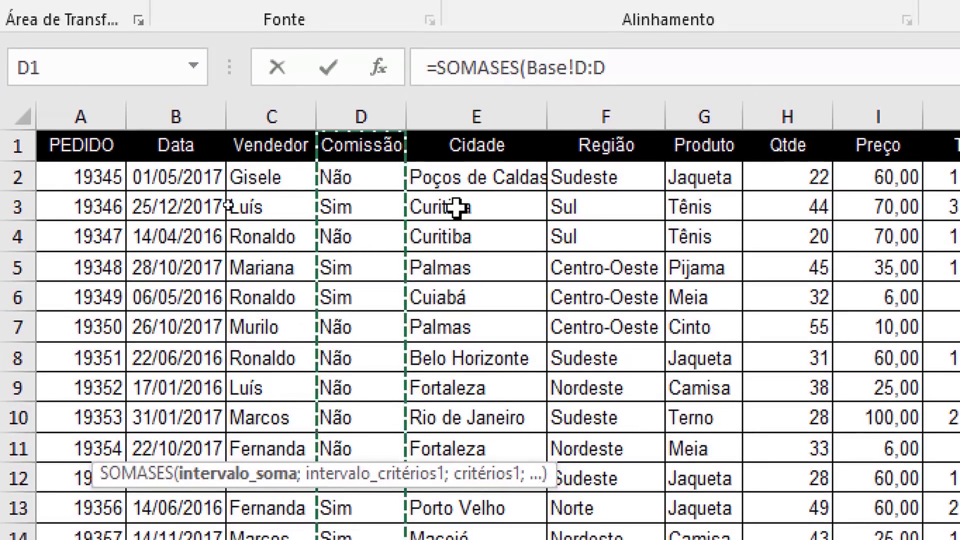
key(Escape)
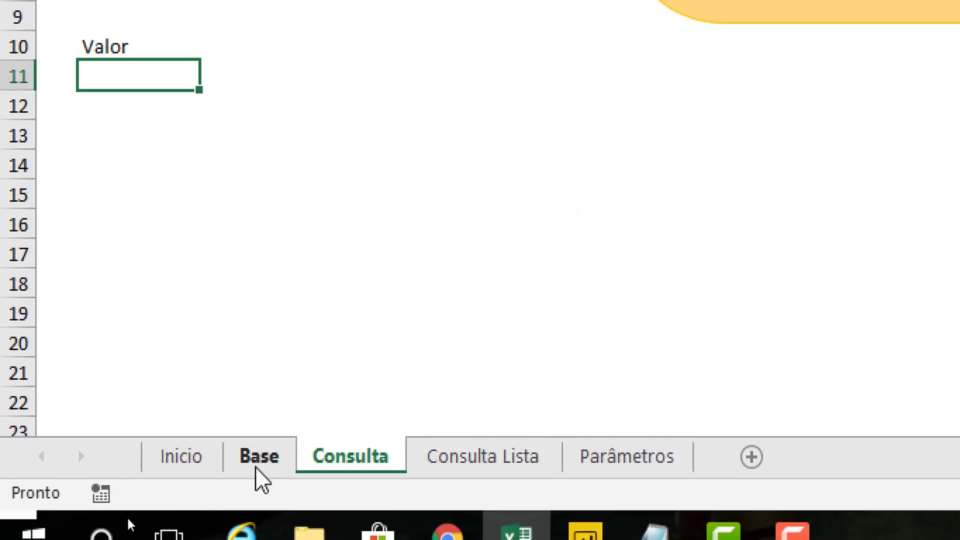
Step: On the Base sheet, select the Vendedor column C
click(257, 465)
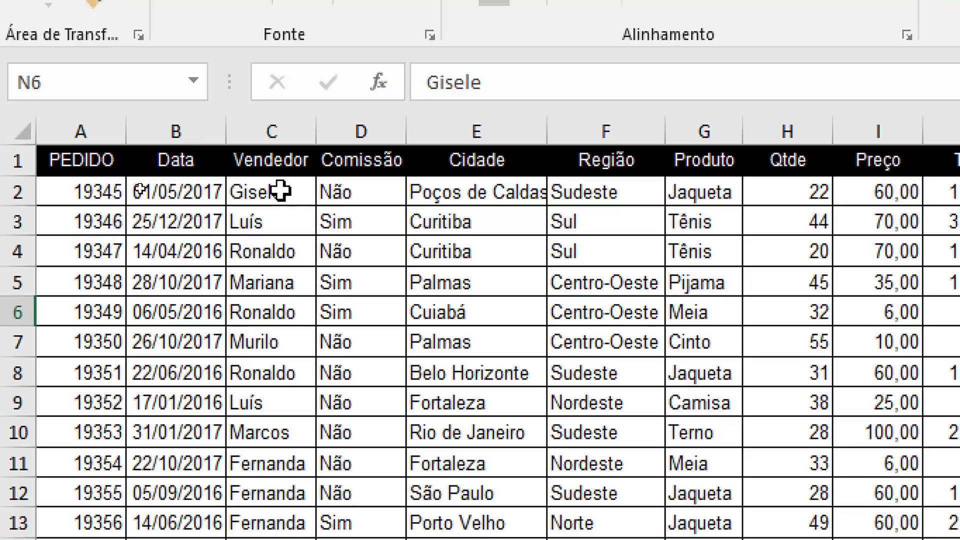
click(275, 220)
drag(279, 245, 278, 309)
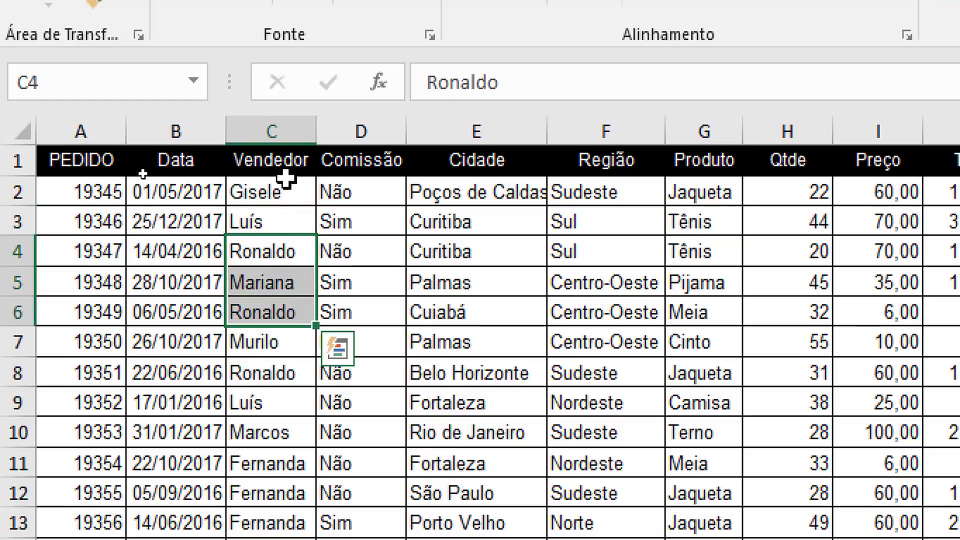
click(289, 129)
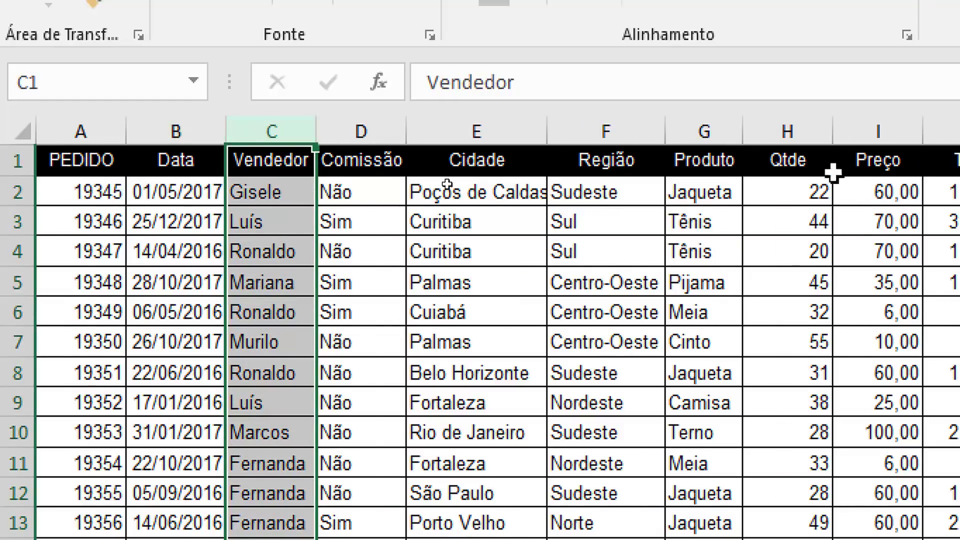
scroll(831, 180, right, 3)
scroll(834, 190, left, 3)
Step: Name column A 'pedido' and column B 'data' via the Name Box
click(92, 128)
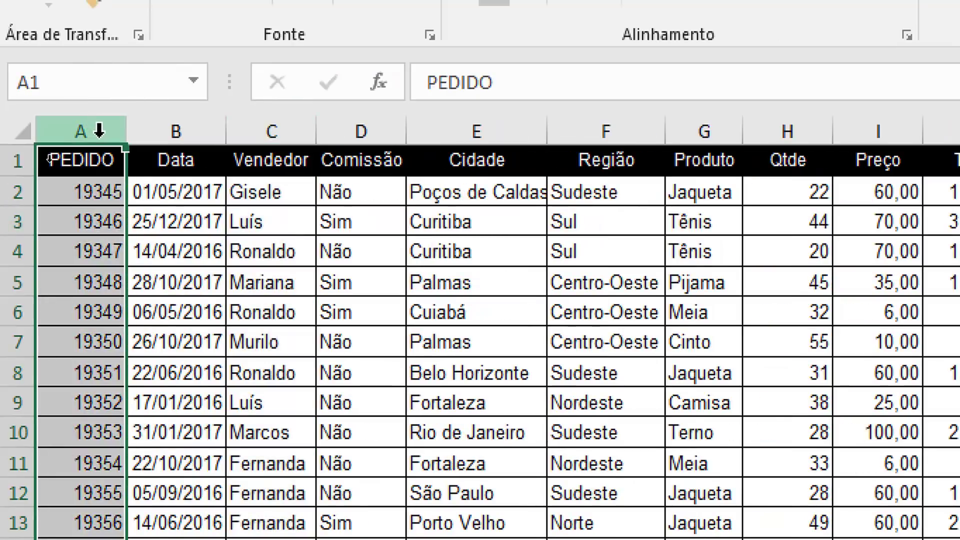
click(102, 75)
text(pedido)
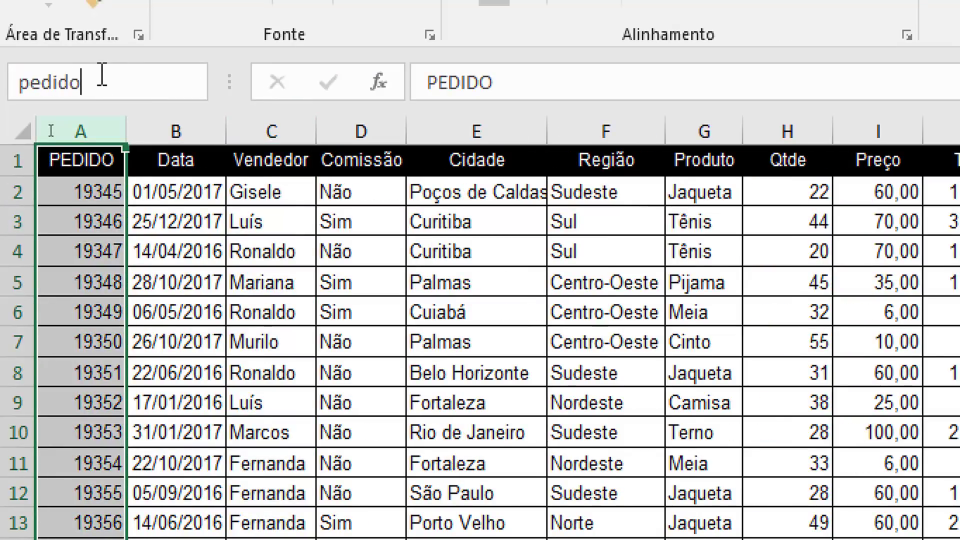
key(Return)
click(165, 131)
click(161, 84)
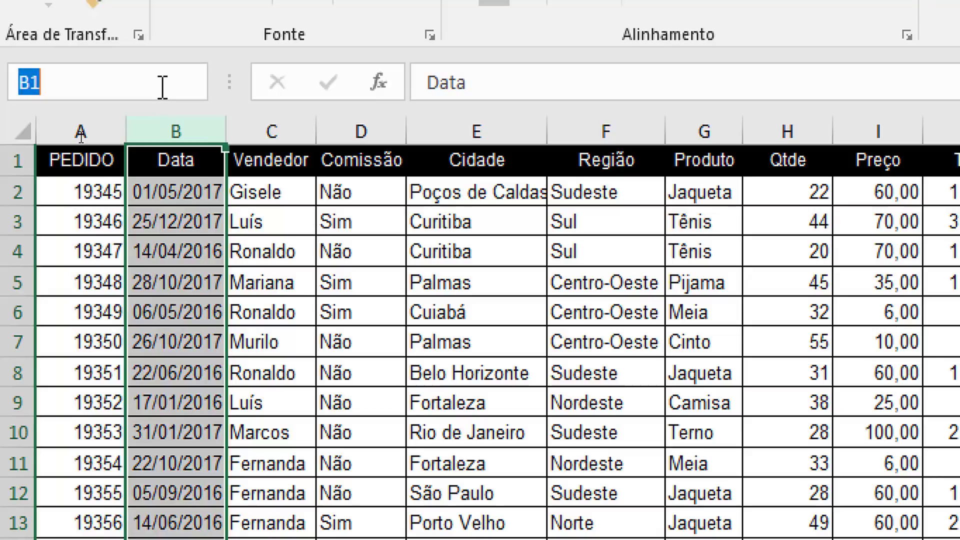
text(data)
key(Return)
Step: Name column C 'vendedor' and column D 'comissao'
click(270, 131)
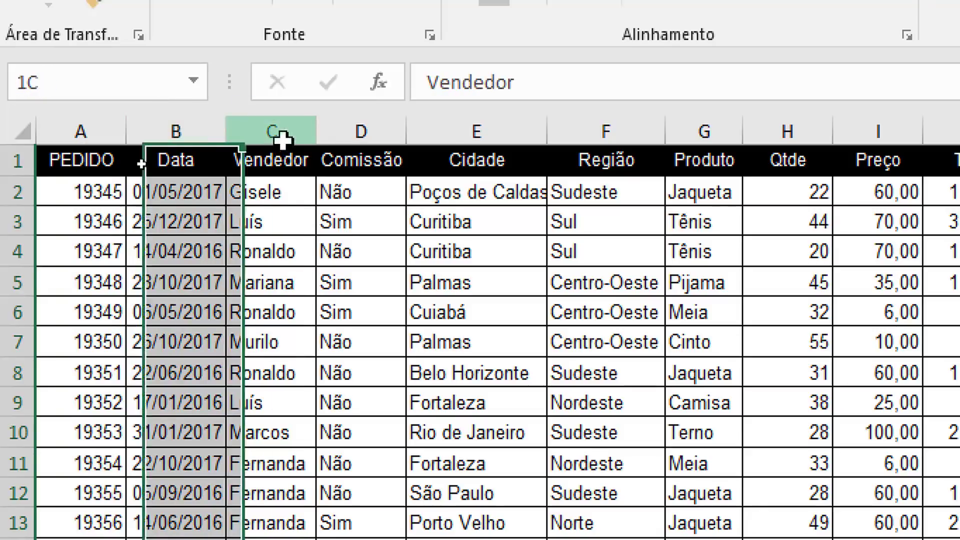
click(147, 88)
text(ven)
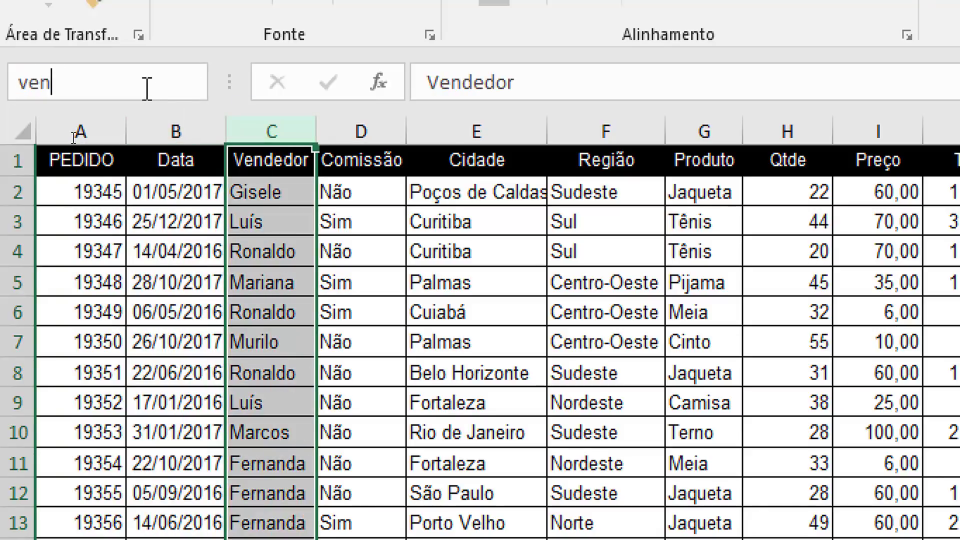
text(dedor)
key(Return)
click(385, 133)
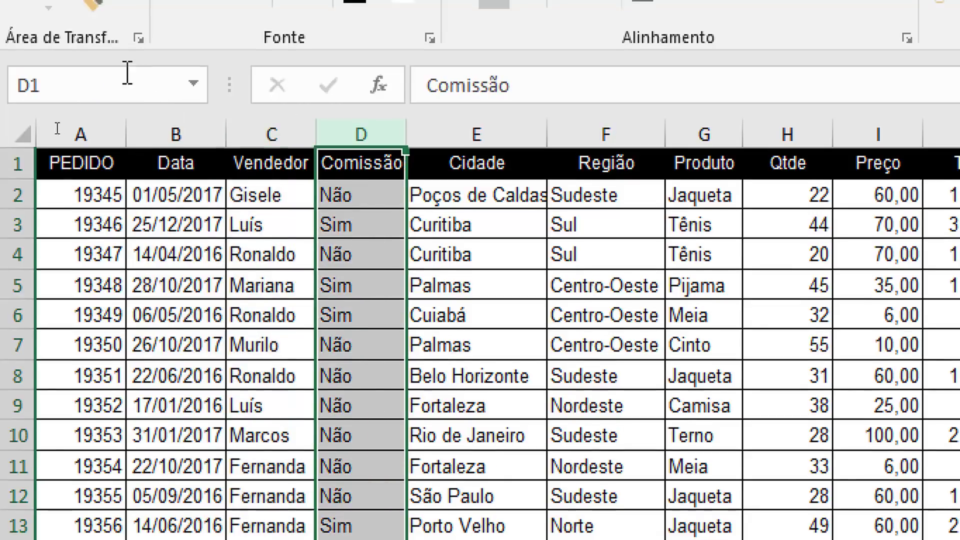
click(97, 94)
text(comssi)
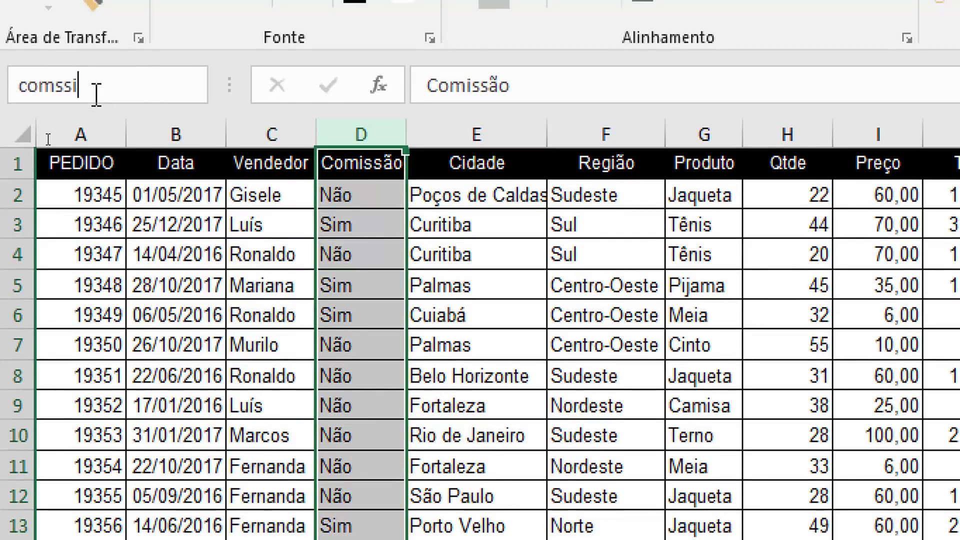
text(issao)
key(Return)
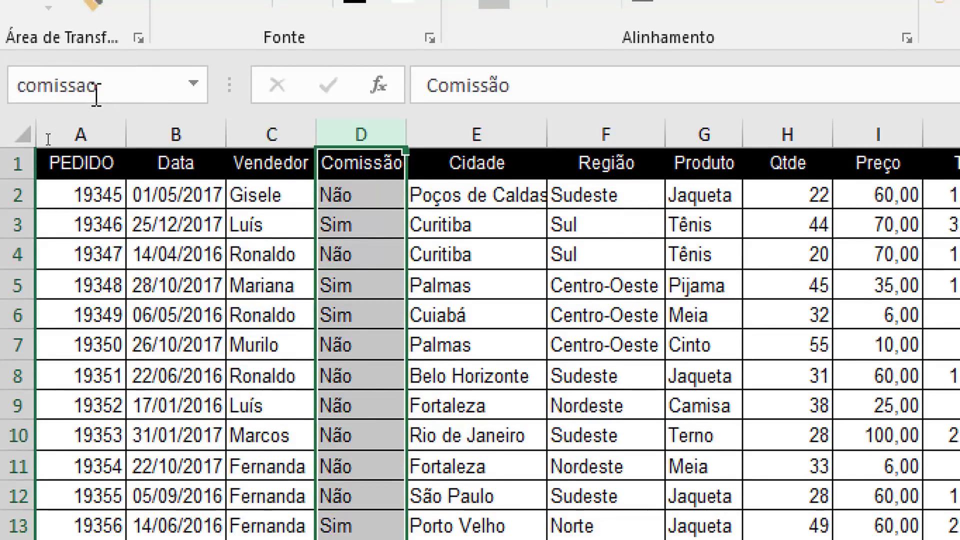
Step: Name column E 'cidade' and column F 'regiao'
click(435, 132)
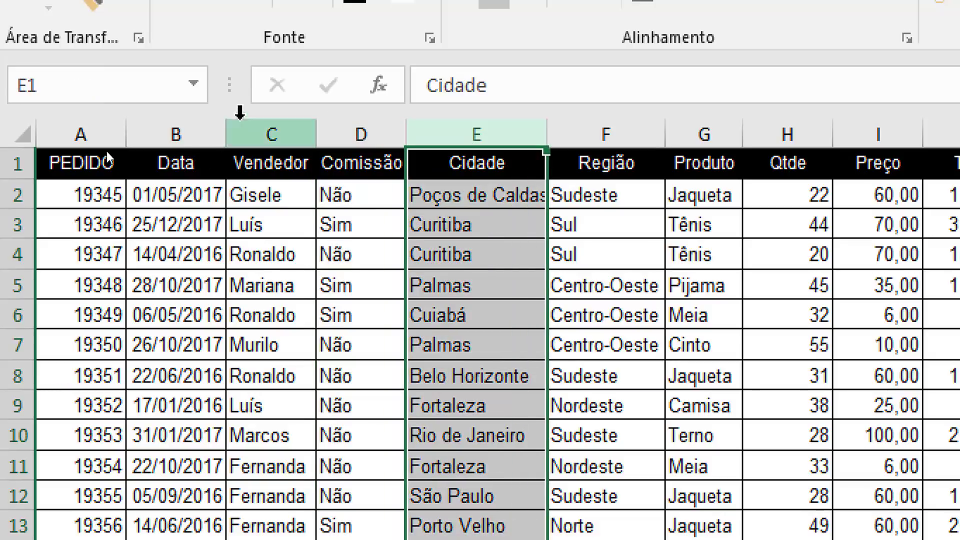
click(122, 86)
text(c)
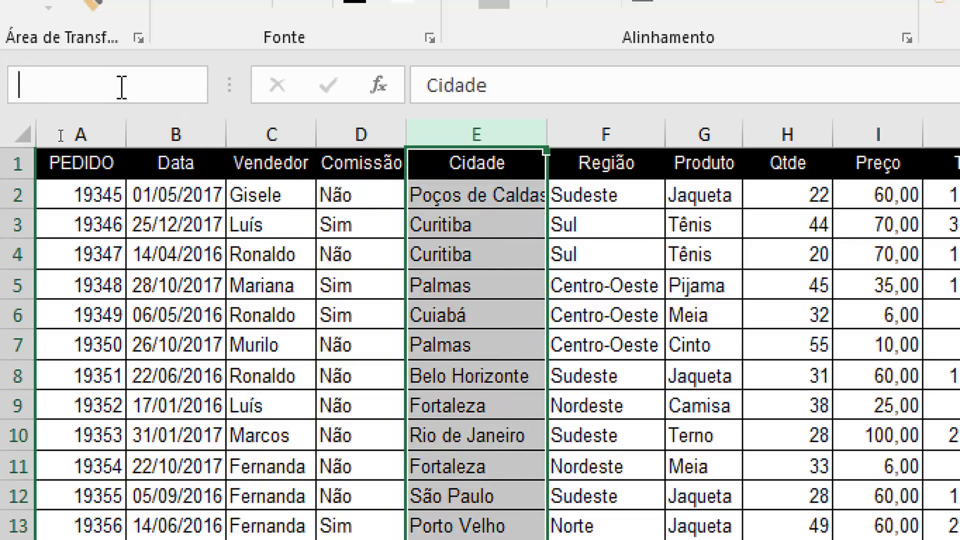
text(cidade)
key(Return)
click(589, 132)
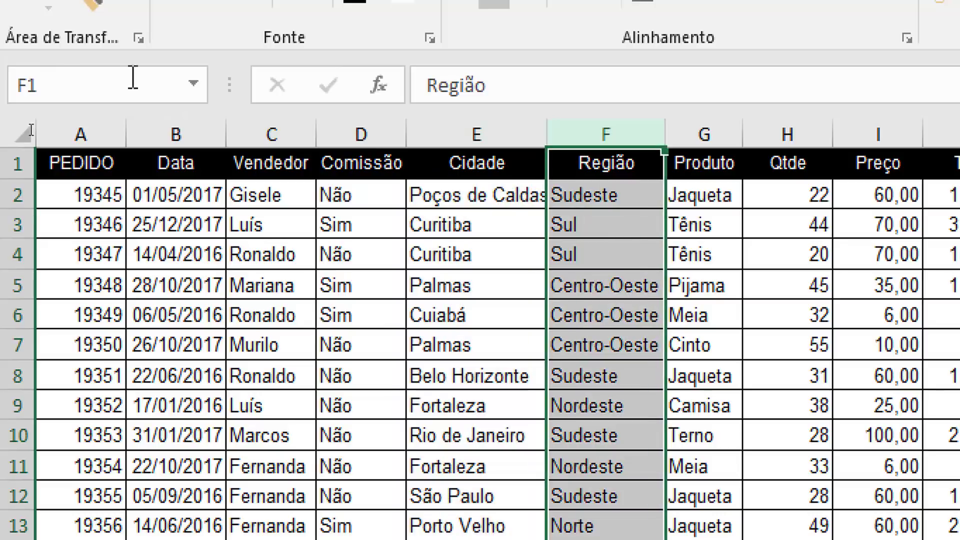
click(40, 86)
text(regia)
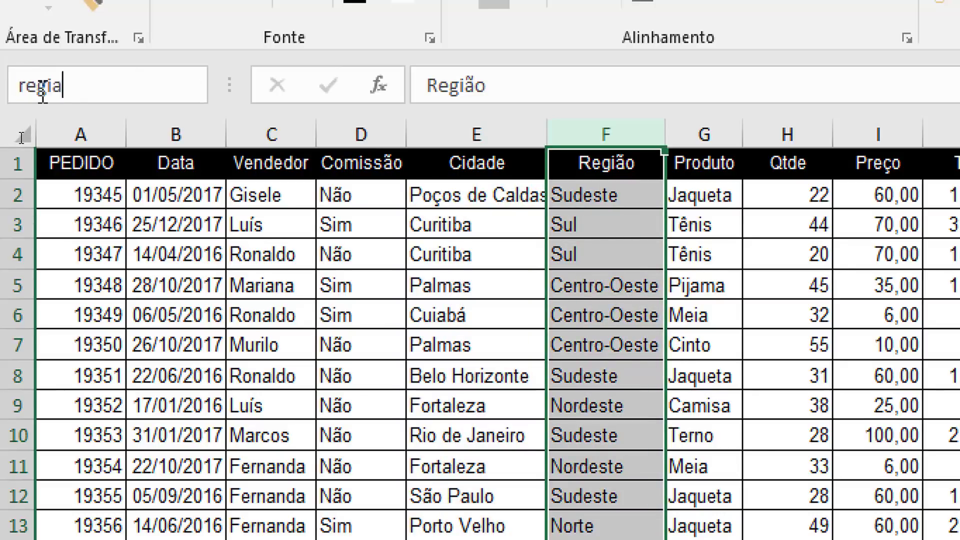
text(o)
key(Return)
Step: Autofit and name the Produto column G 'produto', then type 'total' for column J
double_click(734, 135)
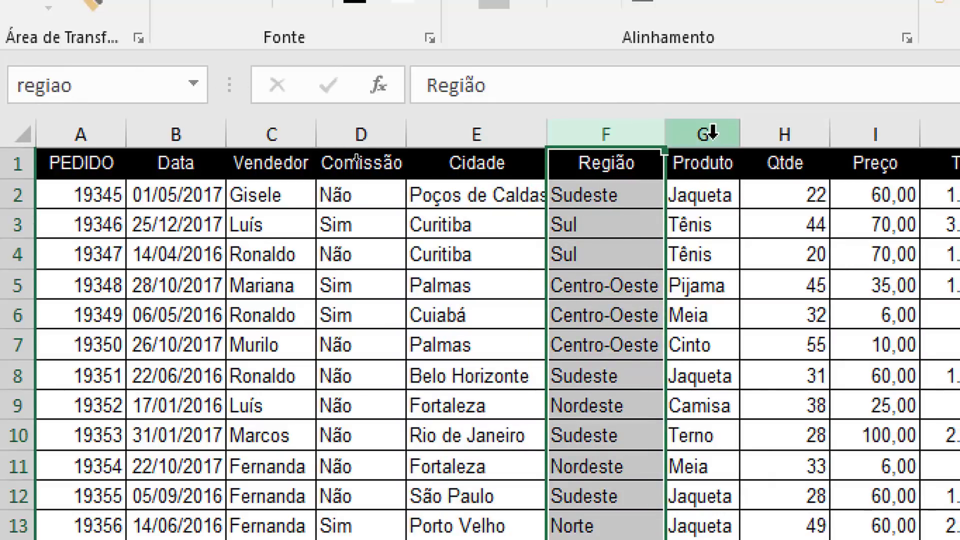
click(713, 133)
click(58, 82)
text(produto)
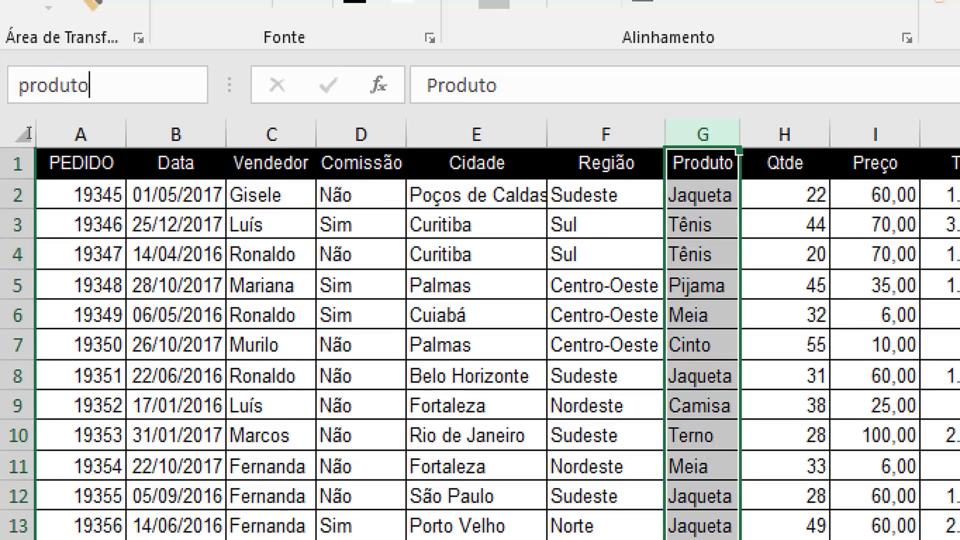
key(Return)
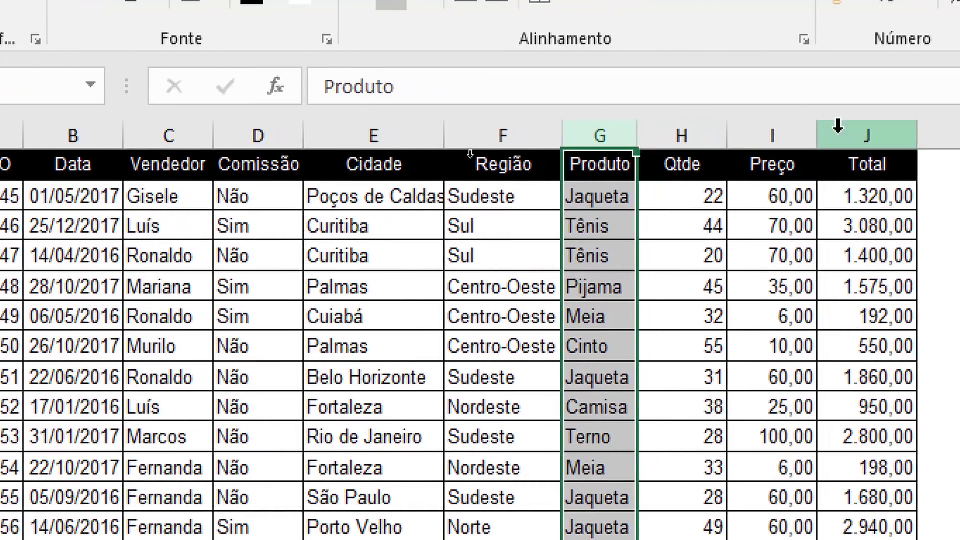
click(940, 132)
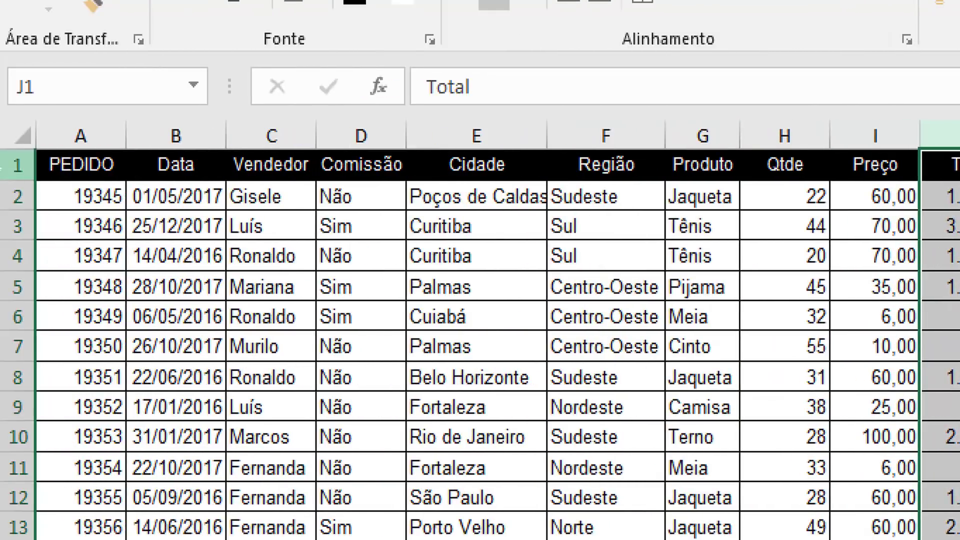
click(67, 93)
text(total)
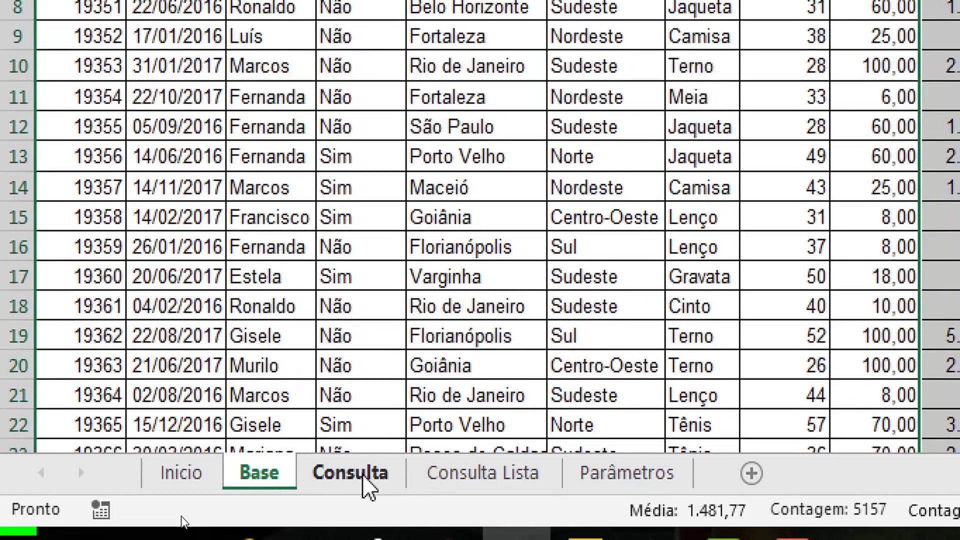
Step: On the Consulta sheet, start =SOMASES(total;vendedor;B4 using the range names
click(363, 476)
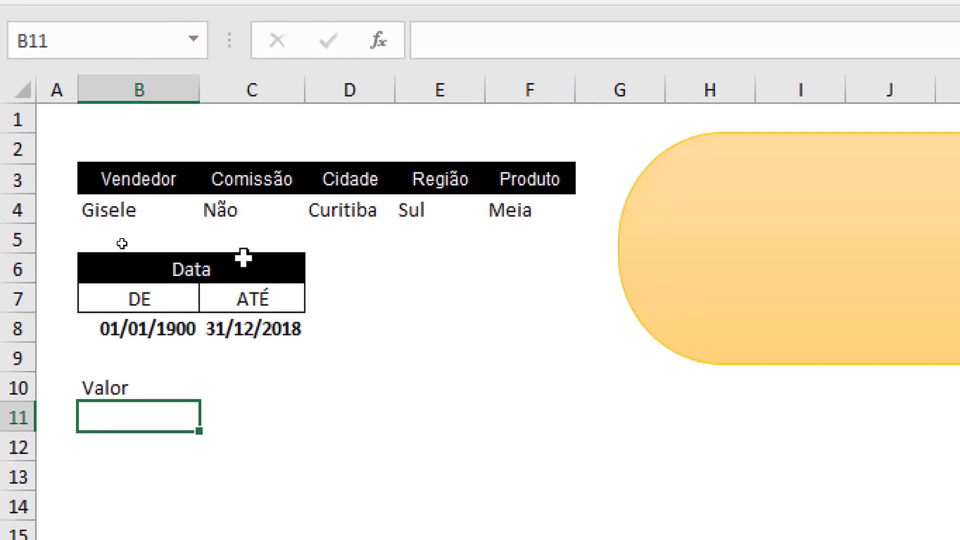
text(=somases)
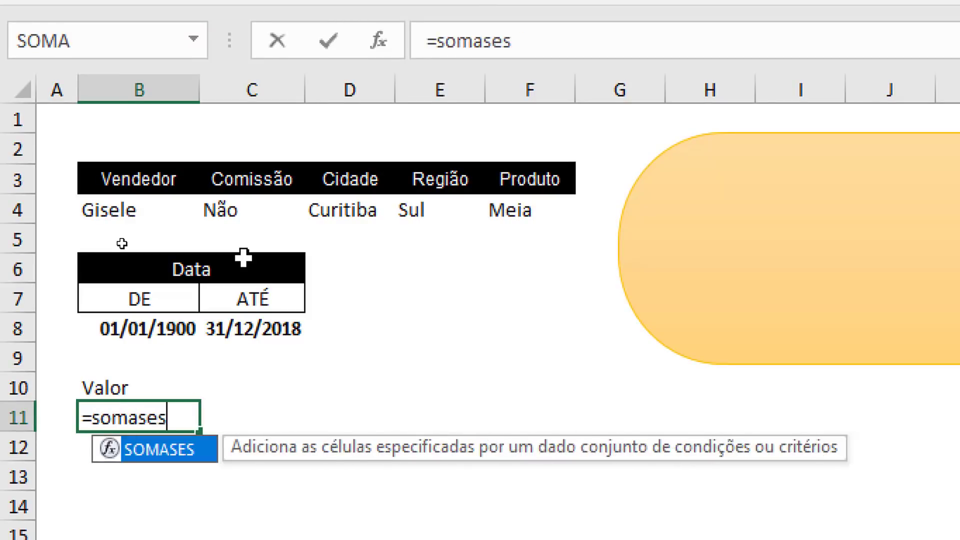
key(Tab)
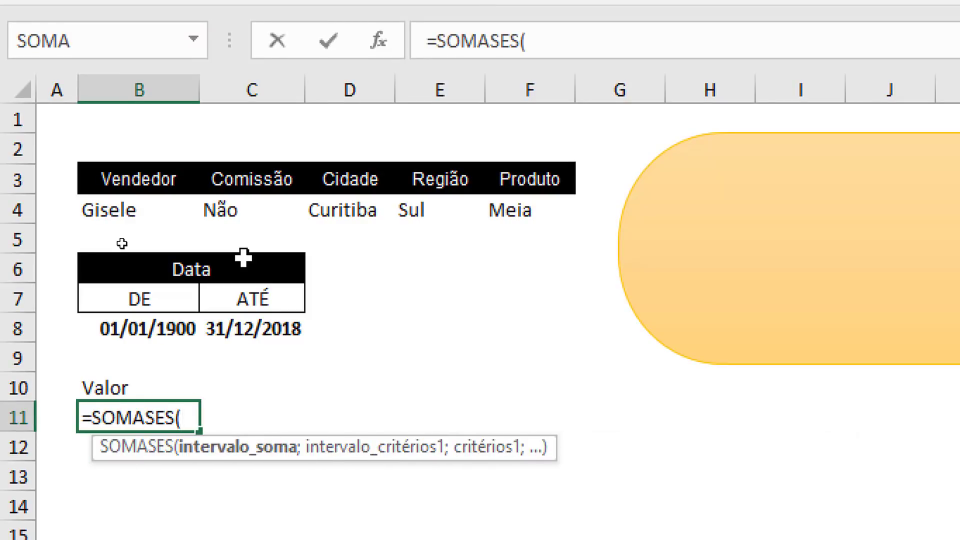
text(to)
key(Tab)
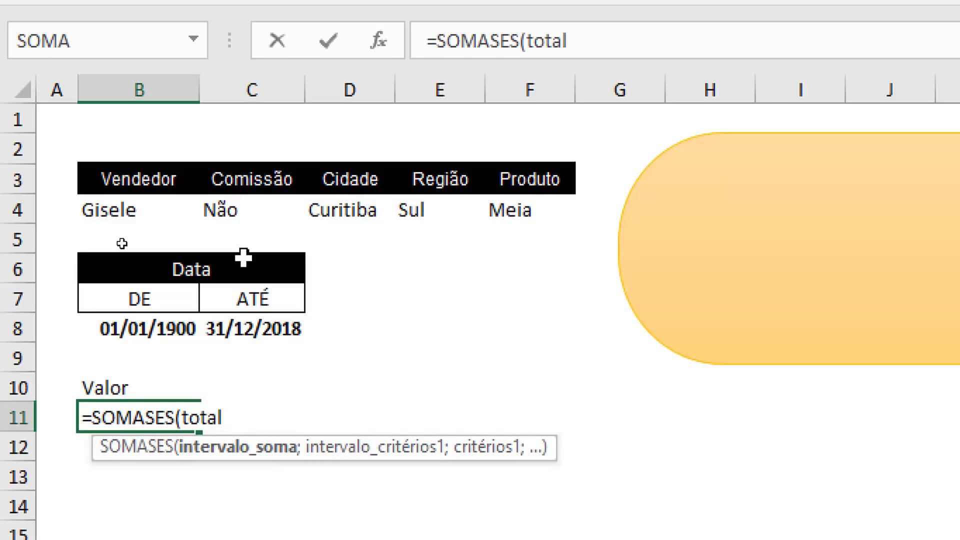
text(;)
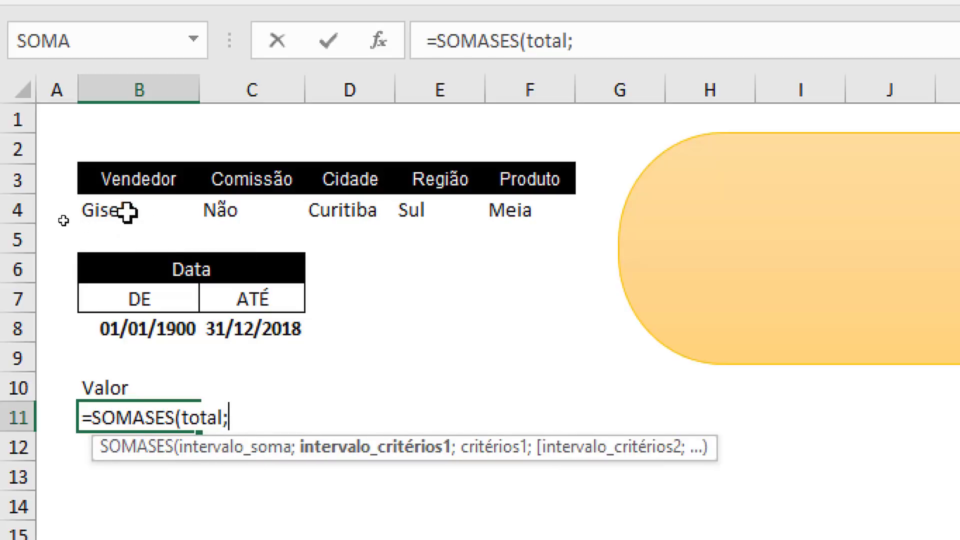
text(ven)
key(Tab)
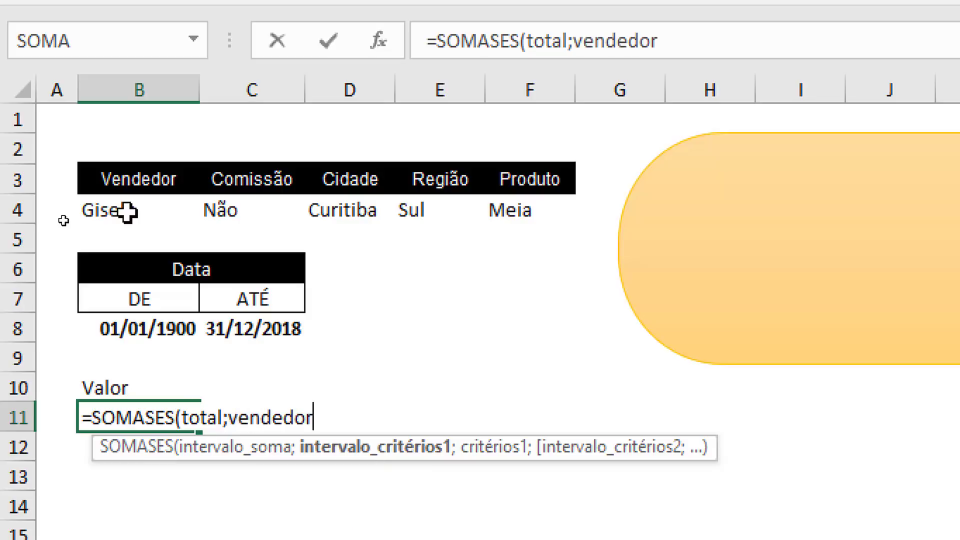
text(;)
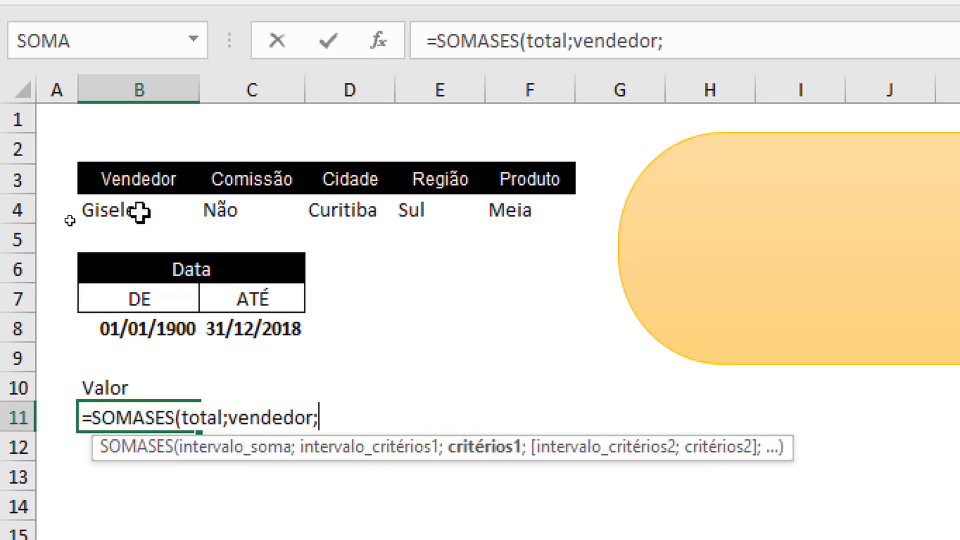
click(138, 212)
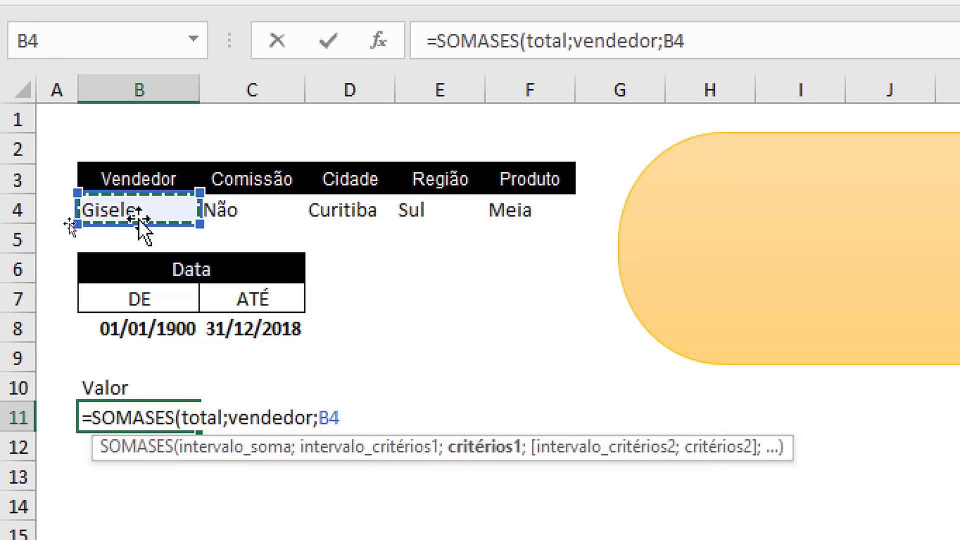
Step: Add the criteria pairs comissao;C4 and cidade;D4 to the formula
text(;)
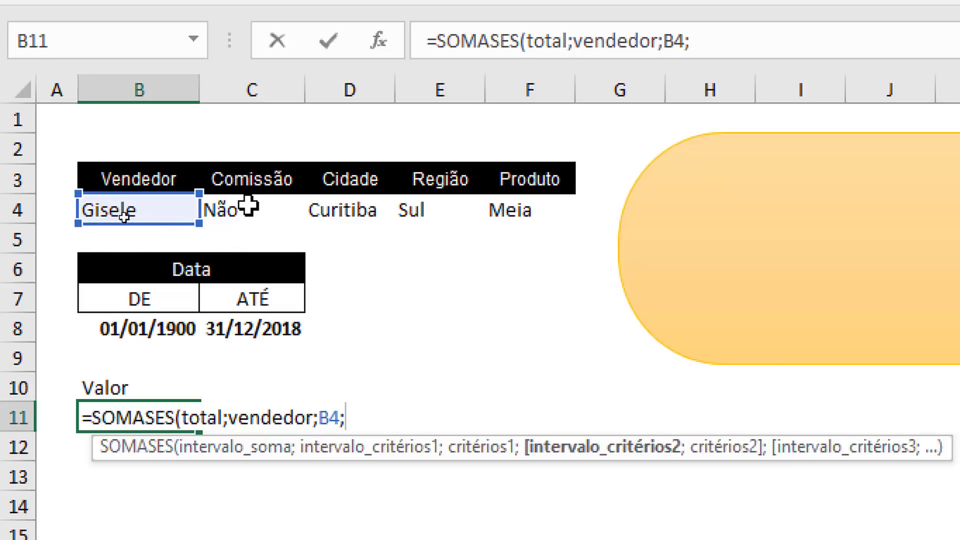
text(com)
key(Down)
key(Down)
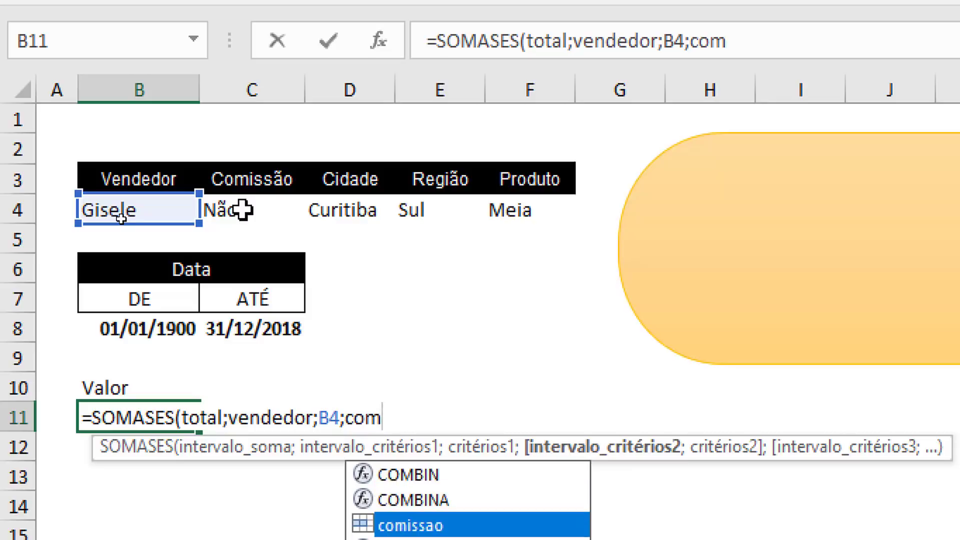
key(Tab)
text(;)
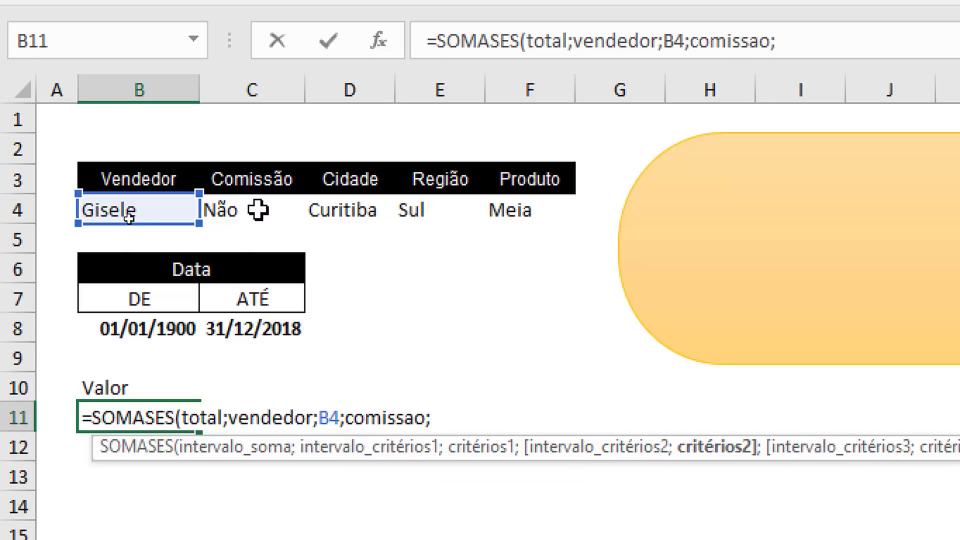
click(255, 210)
text(;)
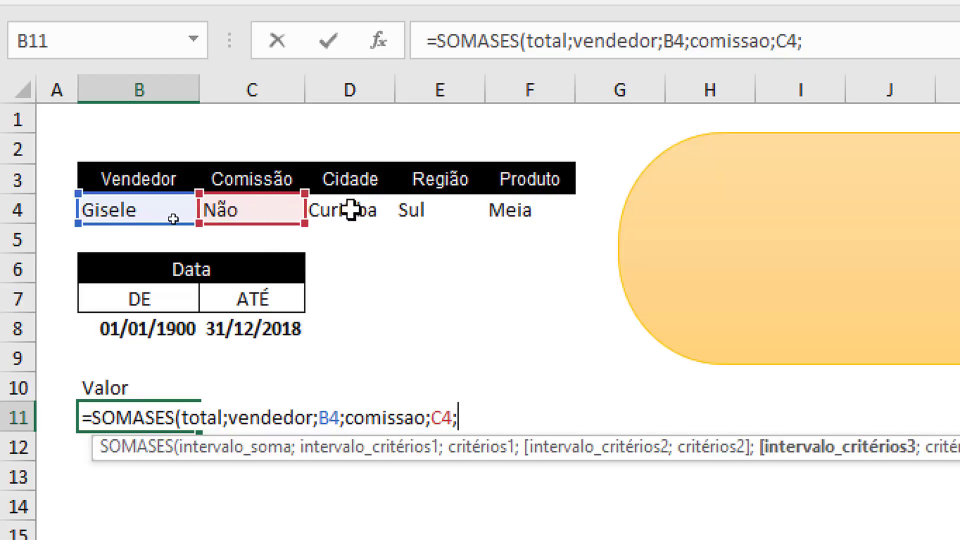
text(cid)
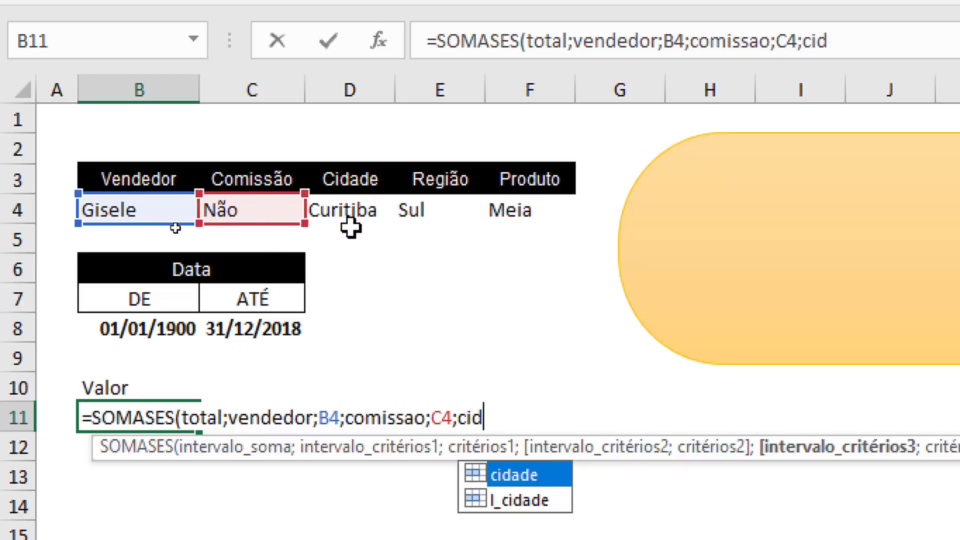
text(ade;)
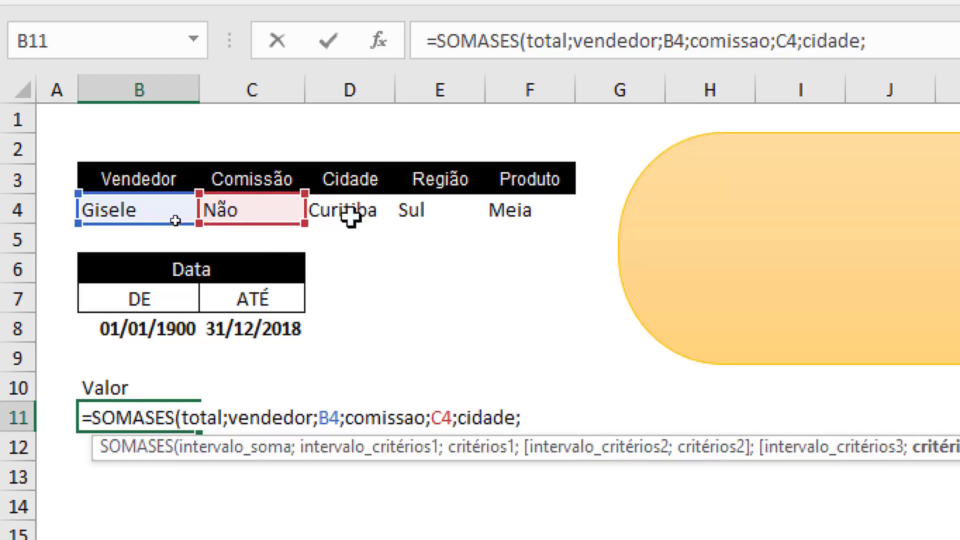
click(354, 211)
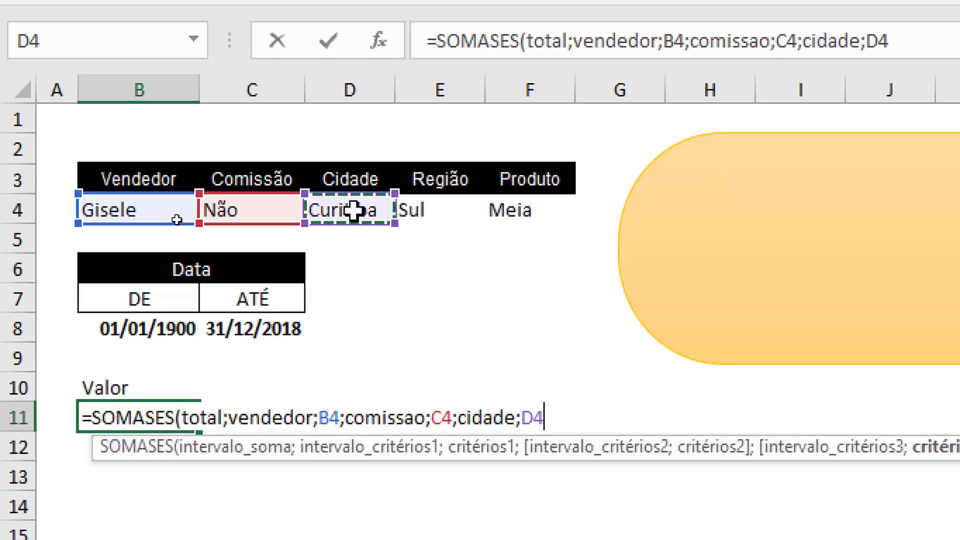
Step: Add the criteria pairs regiao;E4 and produto;F4 to the SOMASES formula
text(;)
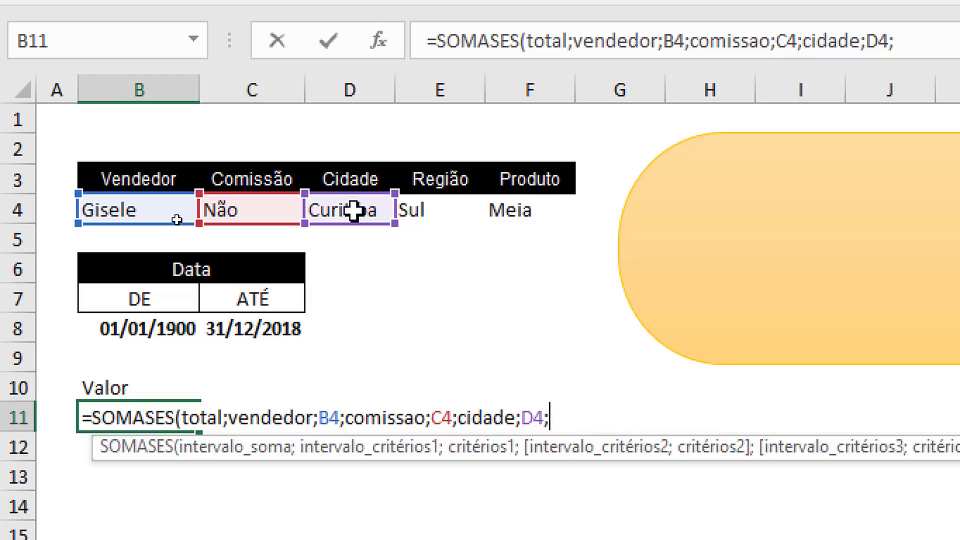
text(reg)
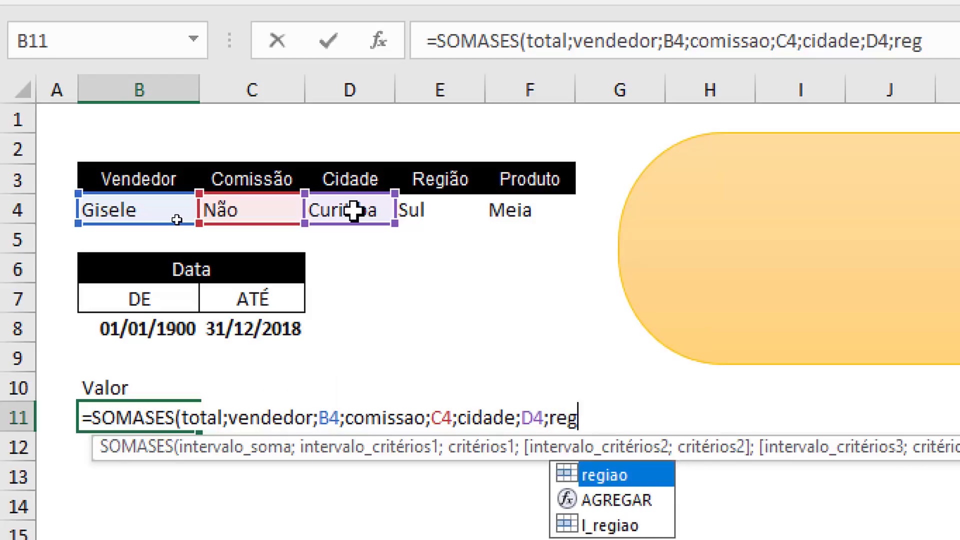
key(Tab)
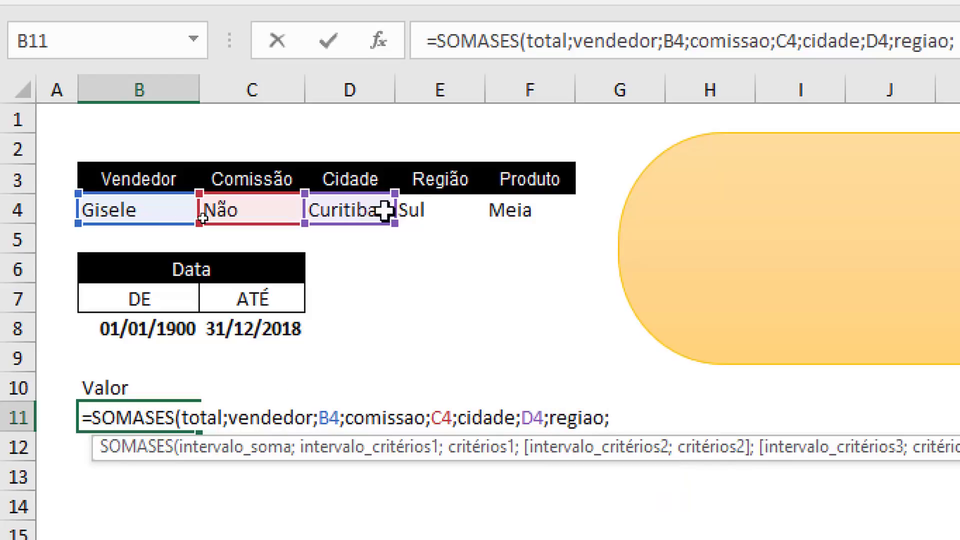
click(433, 208)
text(;)
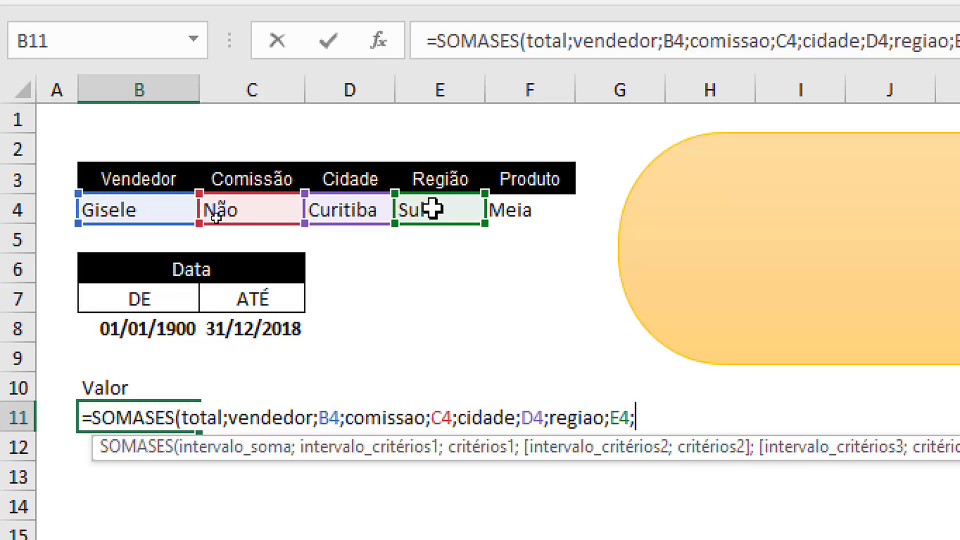
text(prod)
key(Tab)
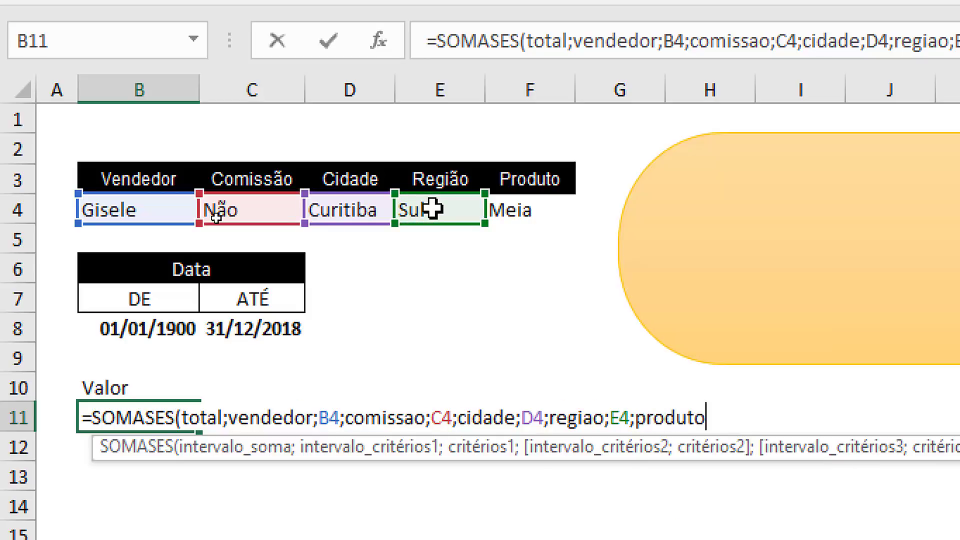
click(515, 206)
text(;da)
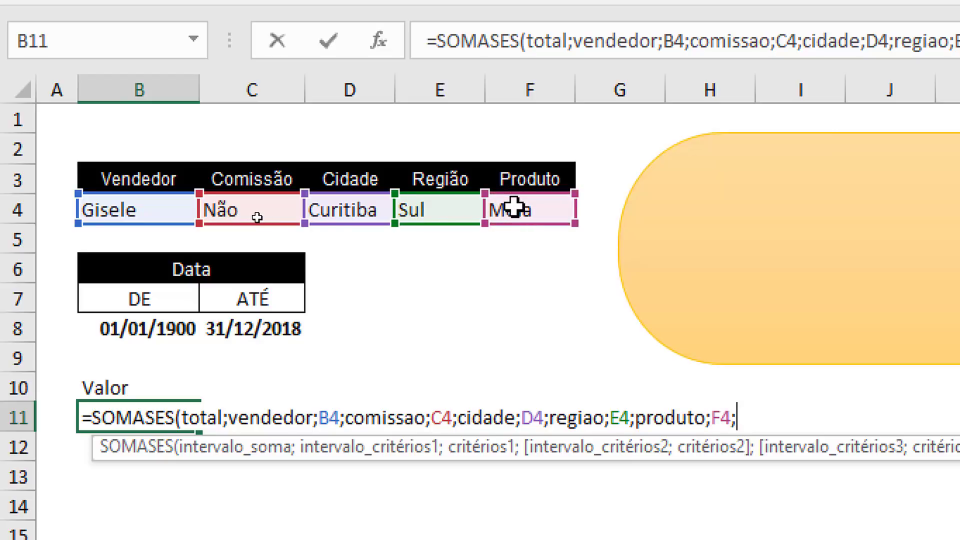
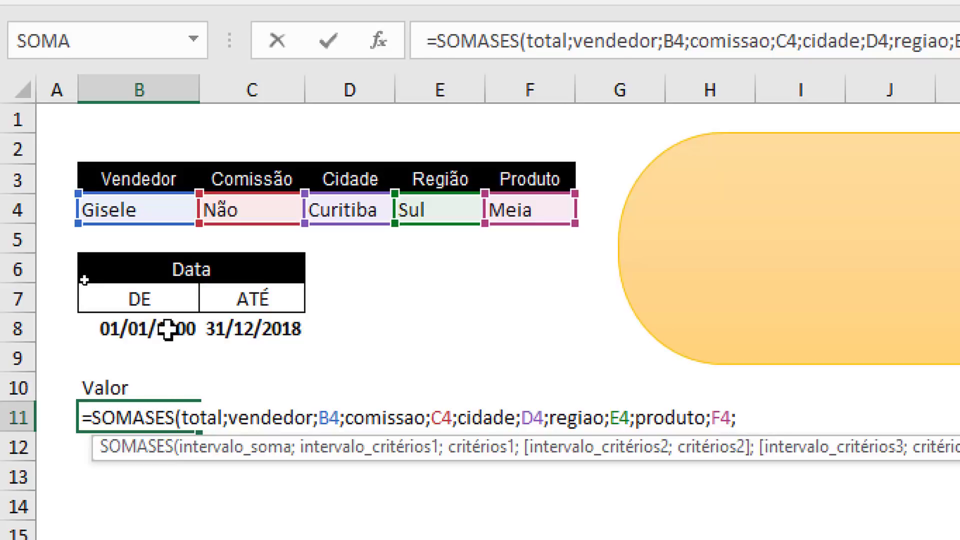
Step: Add date criteria data >= B8 and data <= C8 to B11's SOMASES, returning R$582,00
text(da)
key(Escape)
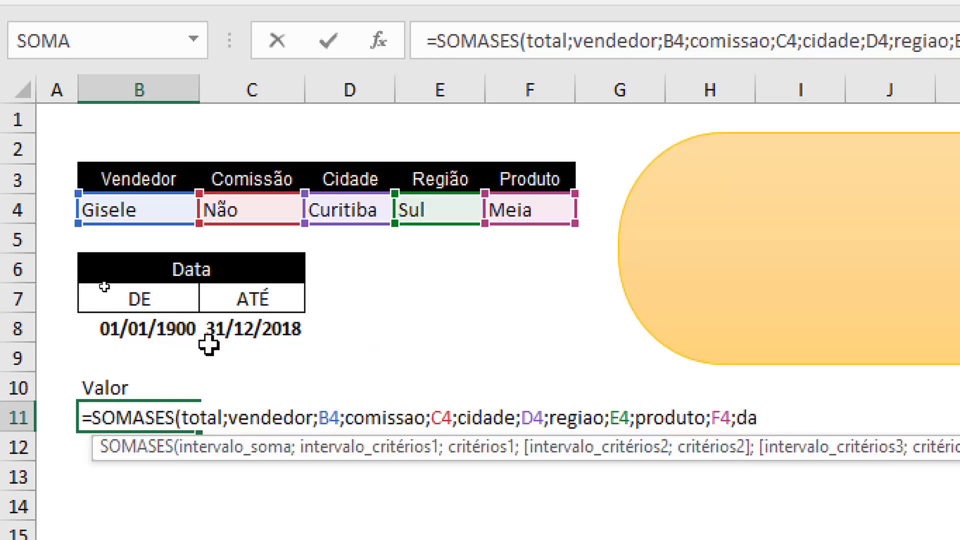
text(;">="&)
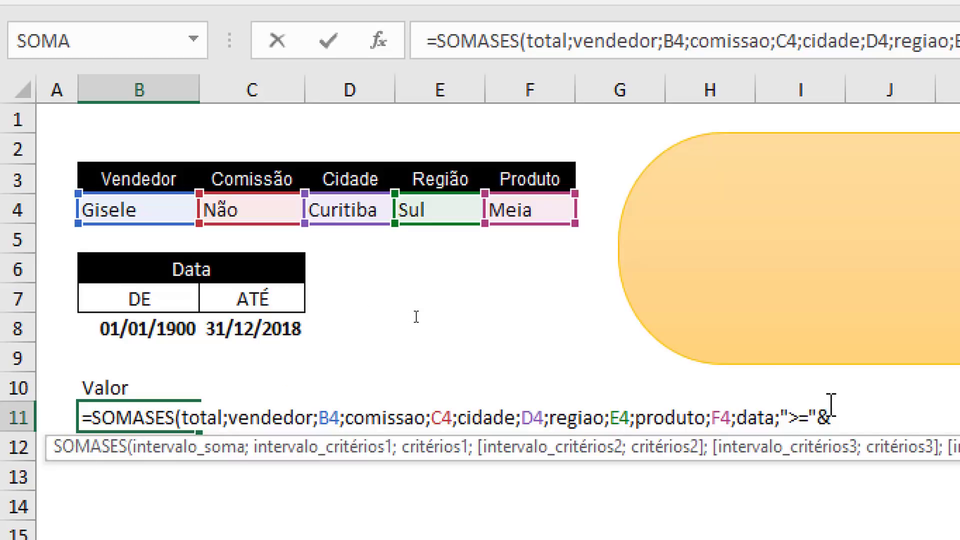
click(136, 328)
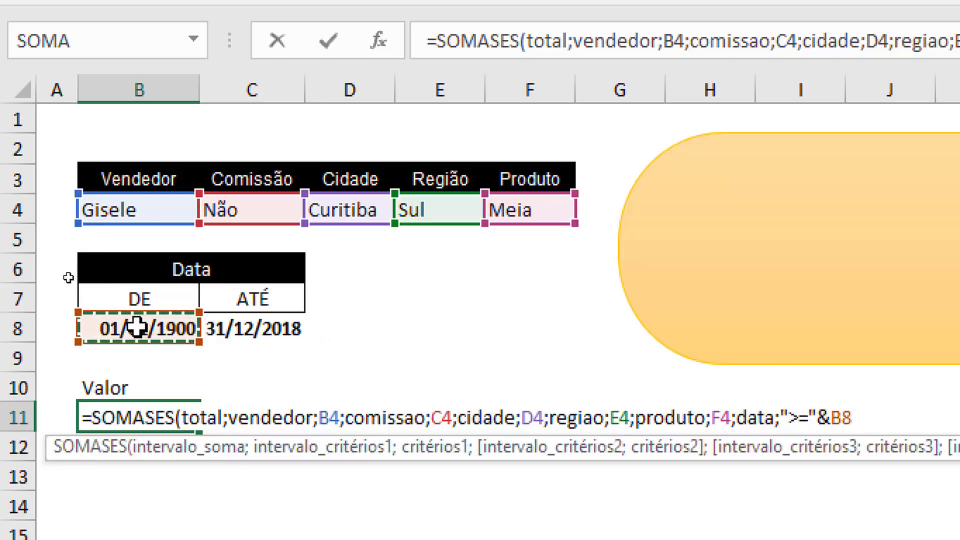
text(;da)
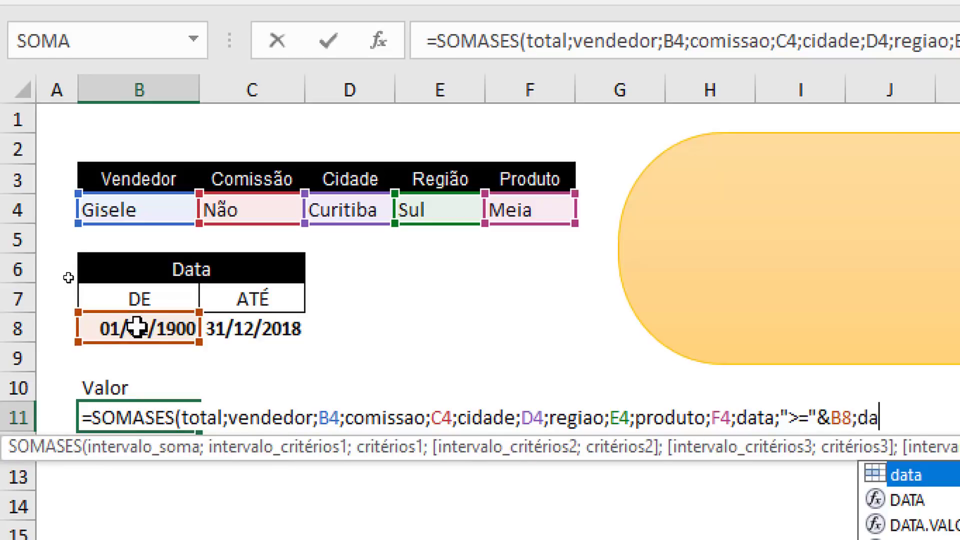
key(Tab)
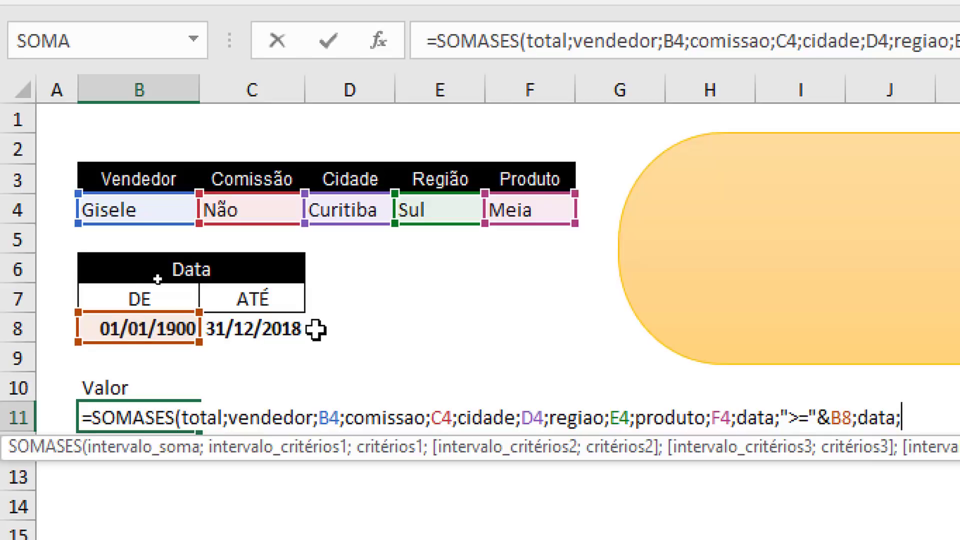
text(<="&)
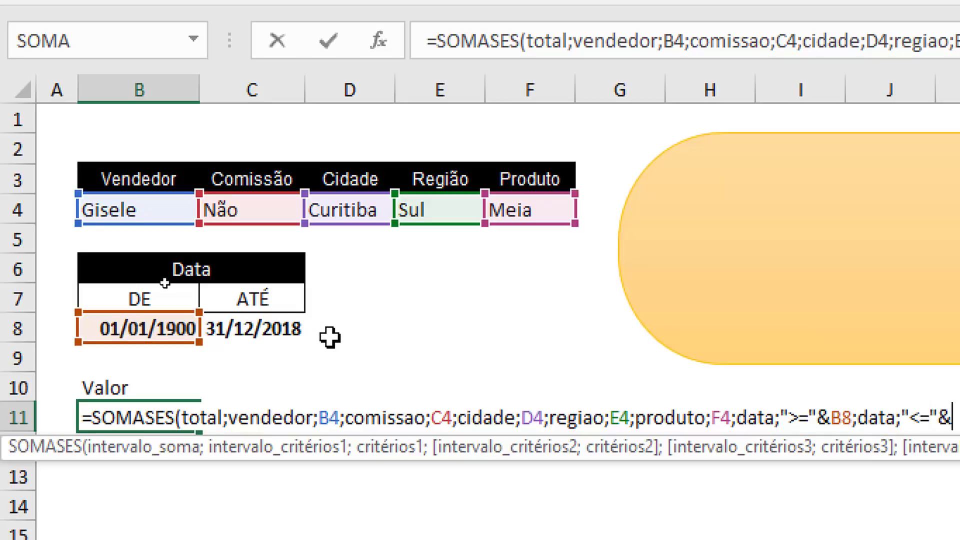
click(268, 328)
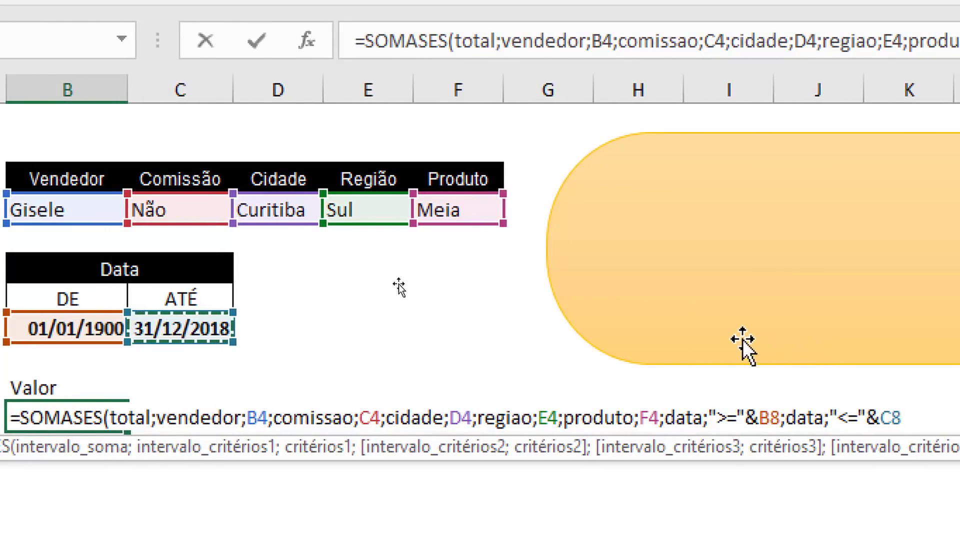
text())
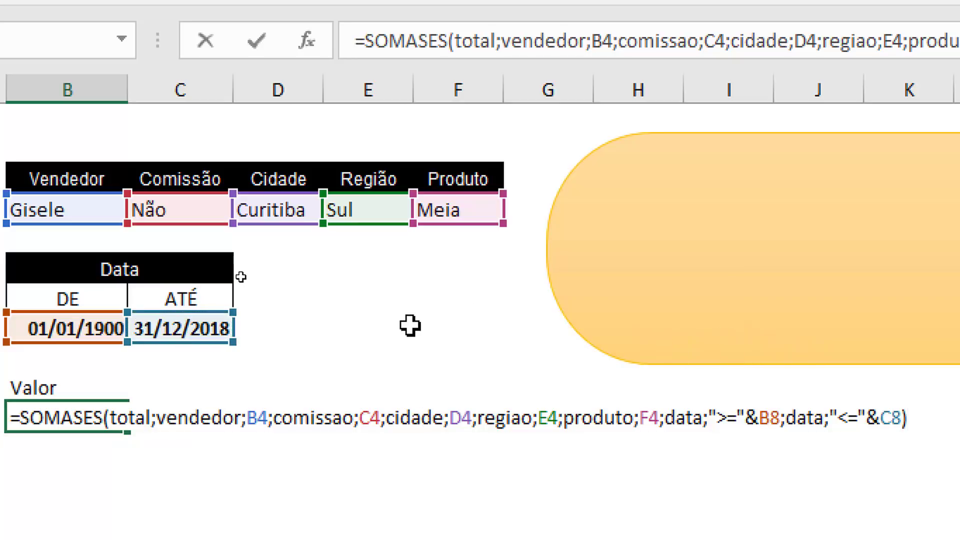
key(Return)
key(Up)
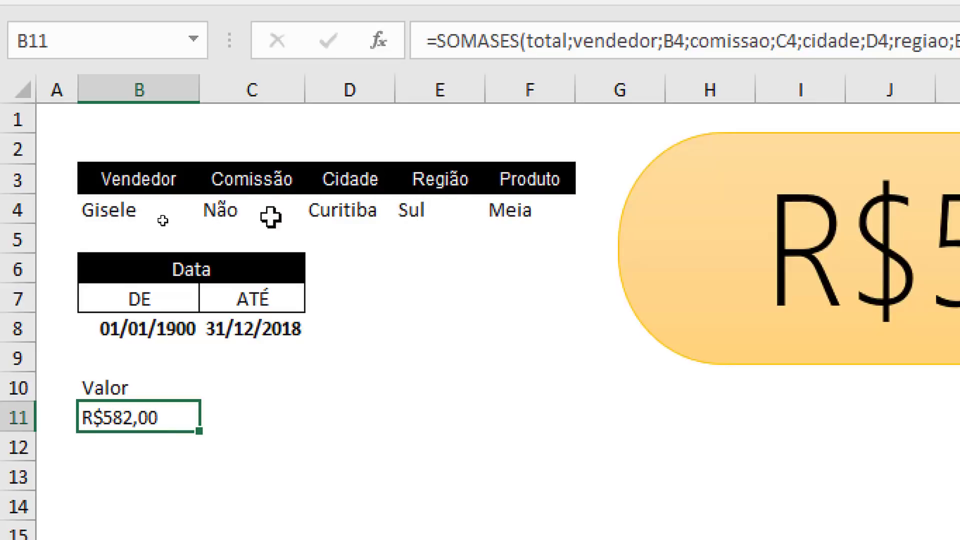
Step: Set the Região filter in E4 to * and the Cidade filter in D4 to Belo Horizonte
click(376, 210)
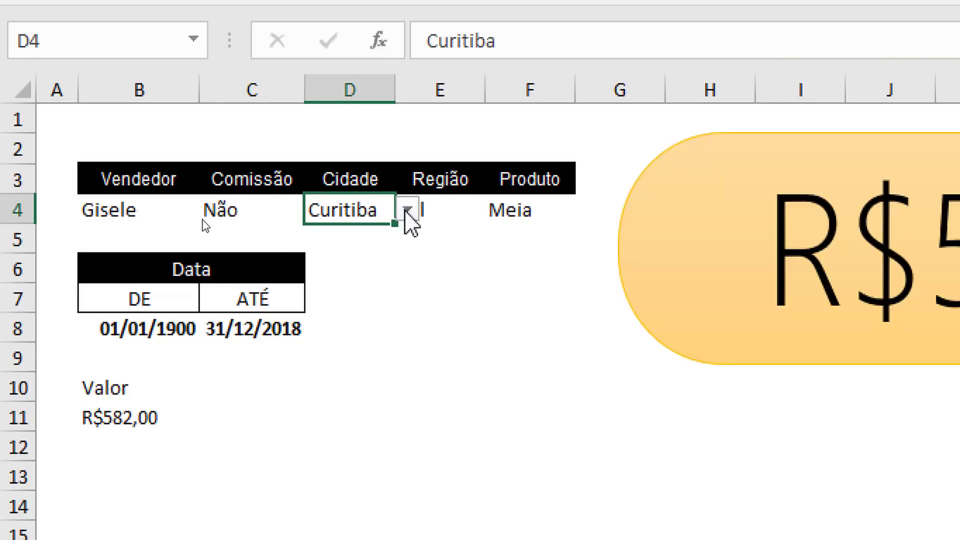
click(407, 209)
click(345, 273)
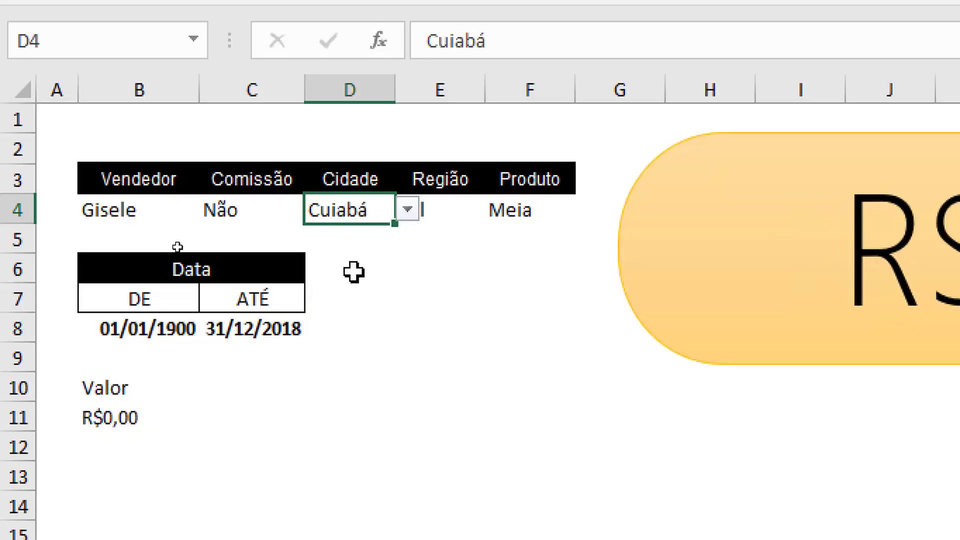
click(474, 207)
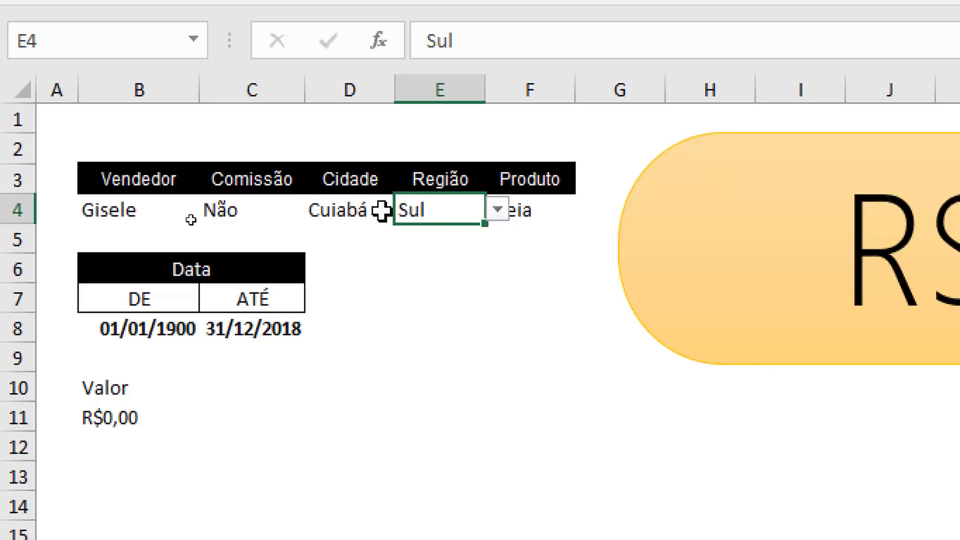
click(498, 211)
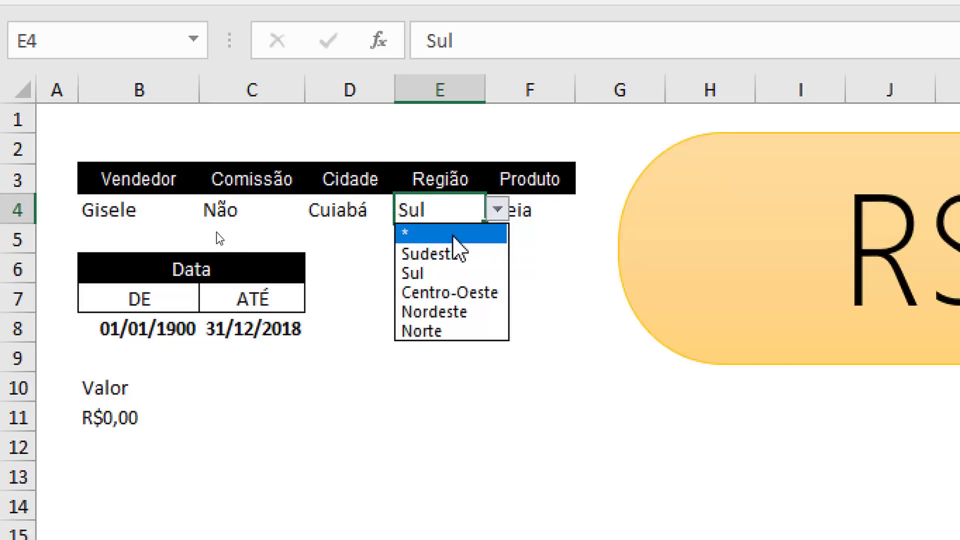
click(406, 233)
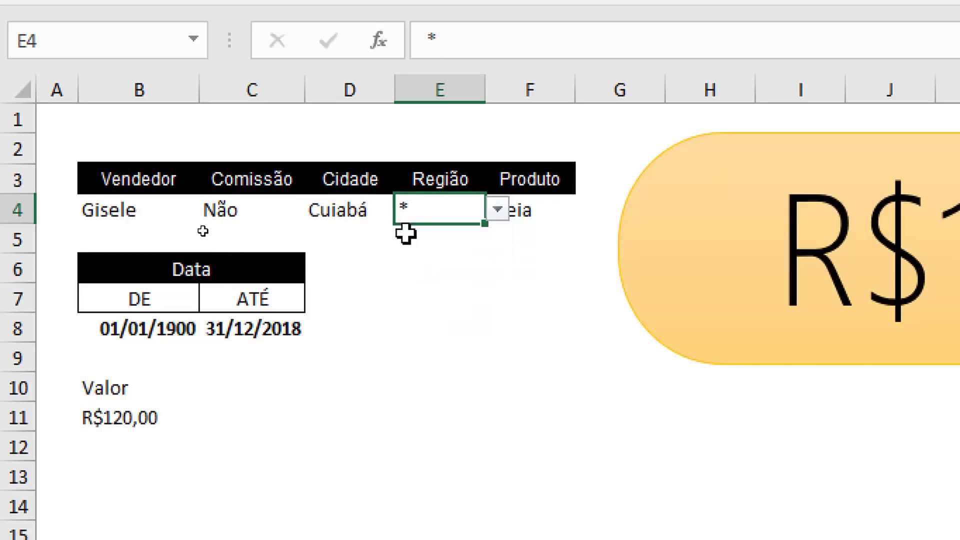
click(358, 210)
click(408, 209)
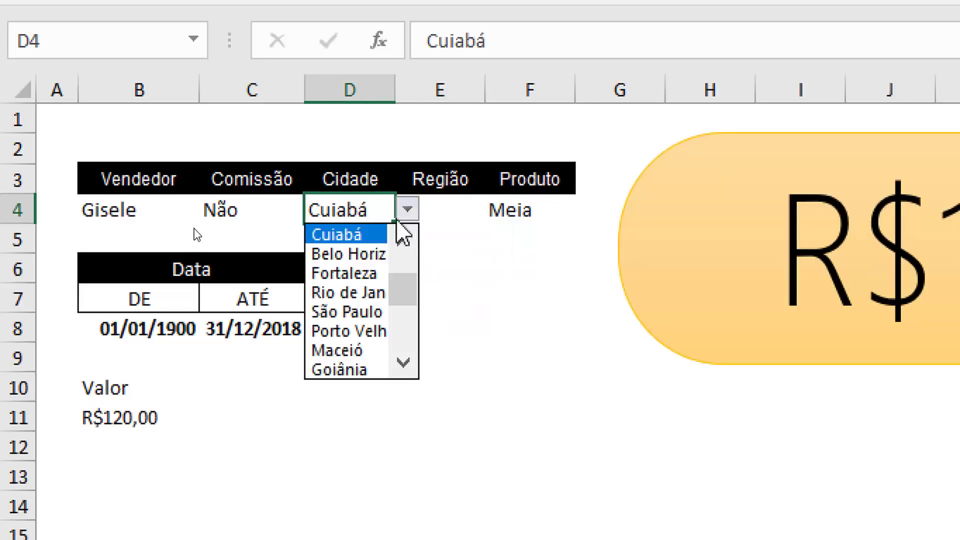
click(359, 255)
Step: Widen column D to fit Belo Horizonte, set Produto to * and keep Comissão at Não
click(522, 216)
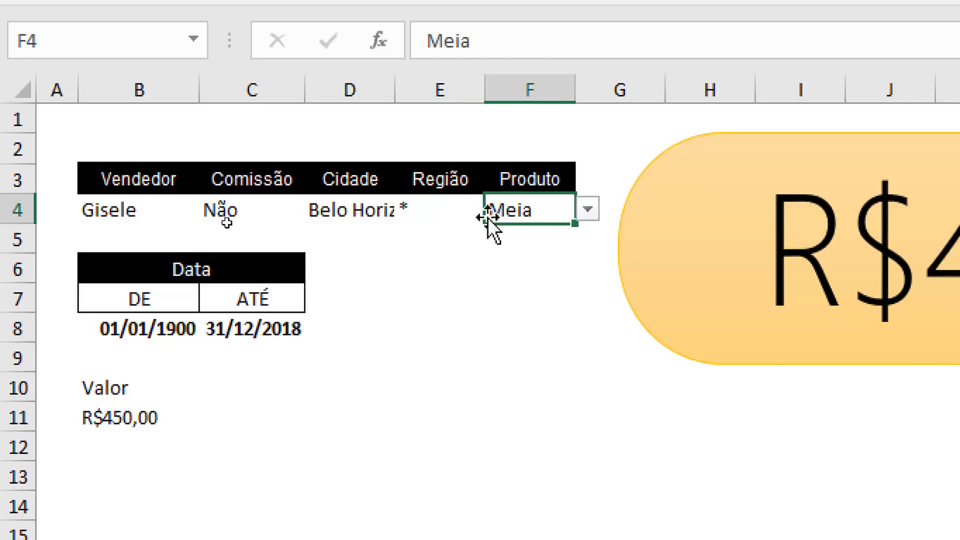
double_click(395, 99)
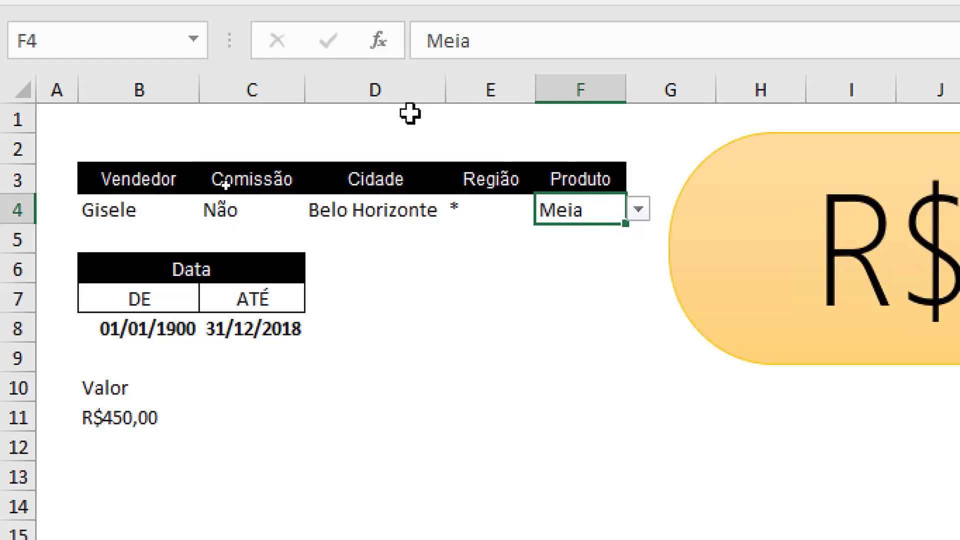
click(638, 211)
scroll(642, 242, up, 1)
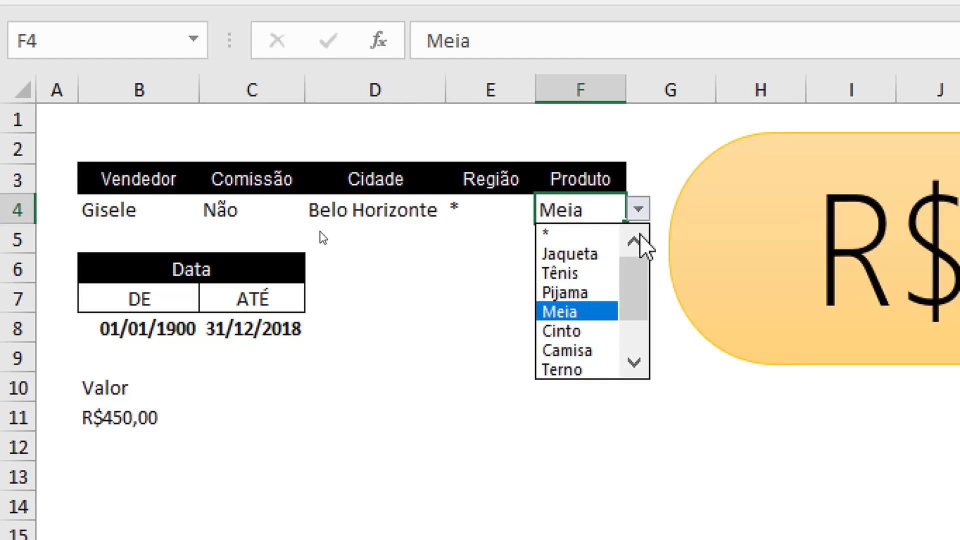
click(550, 230)
click(297, 207)
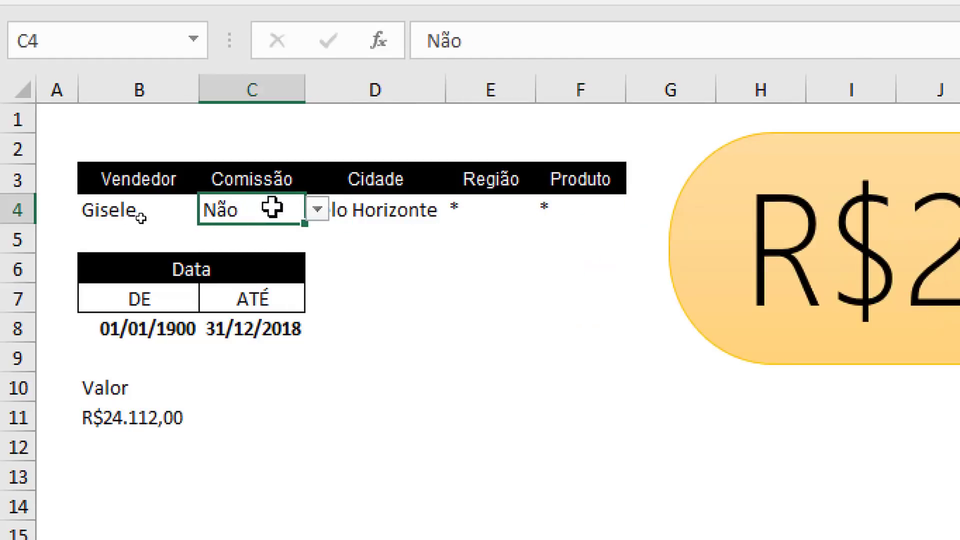
click(317, 209)
click(287, 253)
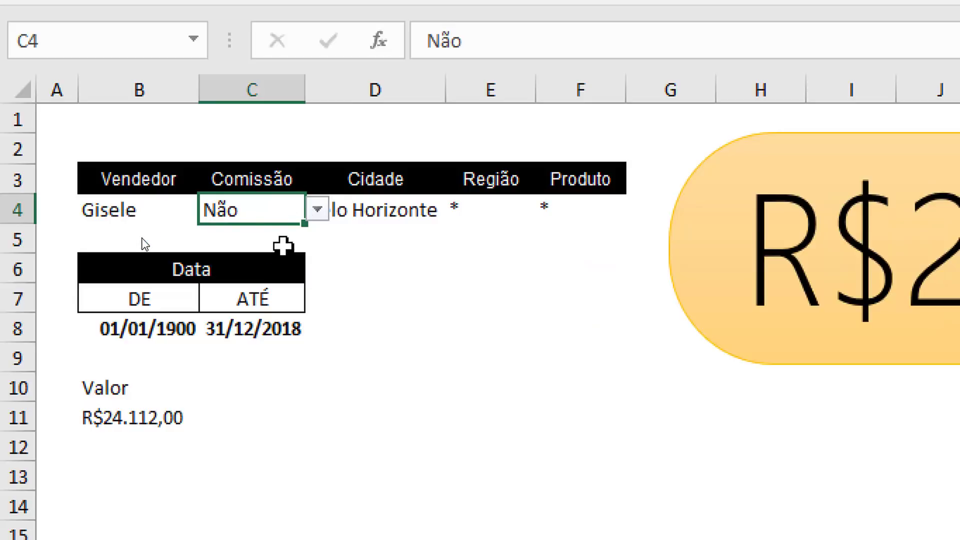
Step: Change the Comissão filter in C4 to * to include both values
click(175, 215)
click(351, 205)
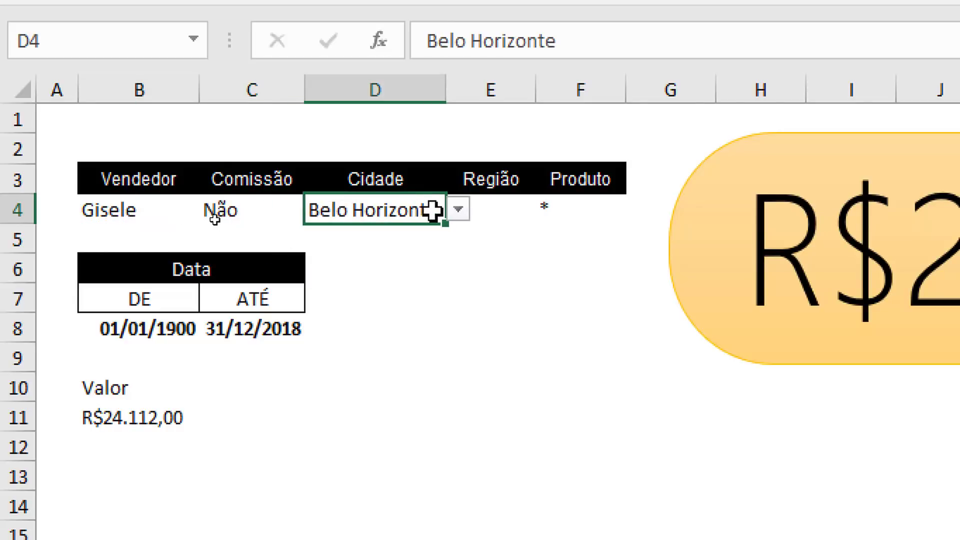
click(270, 210)
click(317, 209)
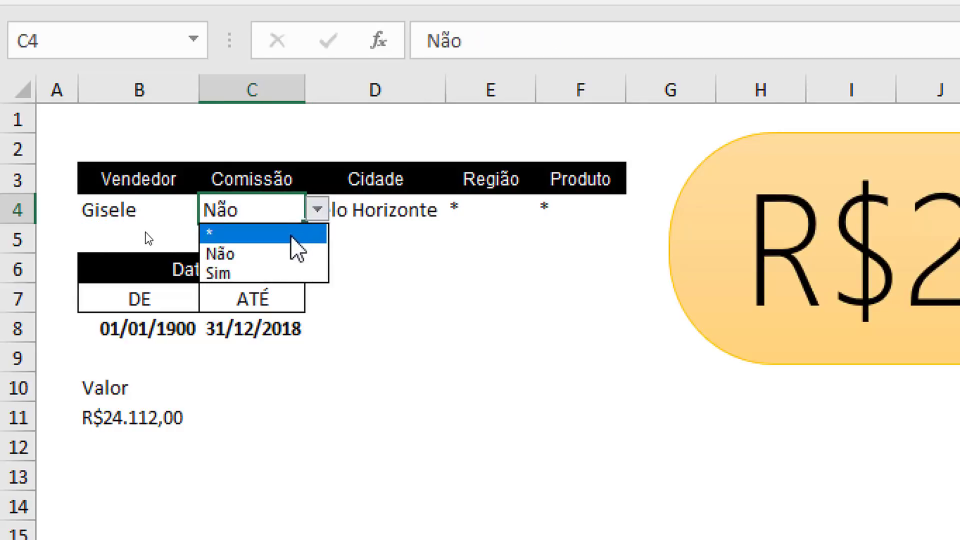
click(291, 233)
click(377, 214)
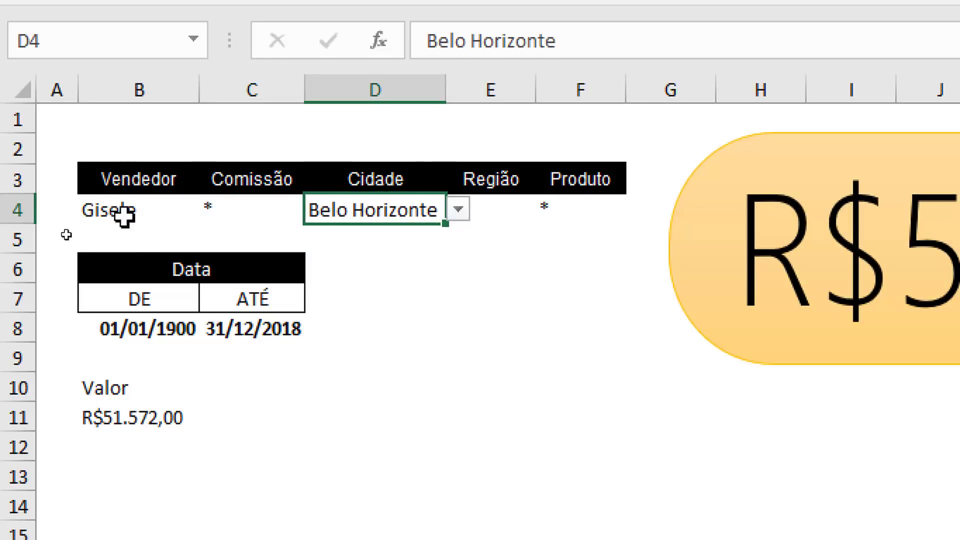
click(162, 328)
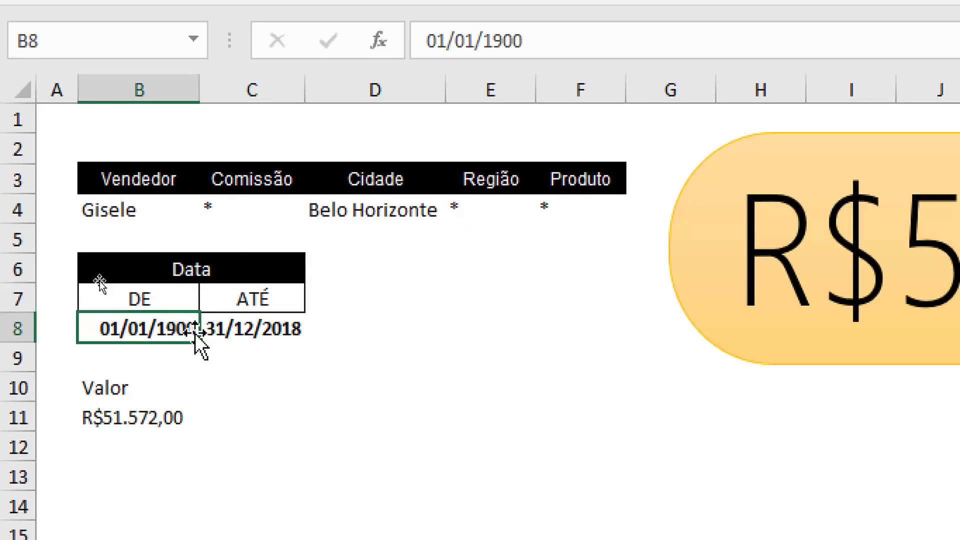
Step: Set the Vendedor filter to * and the Produto filter to Pijama
click(152, 205)
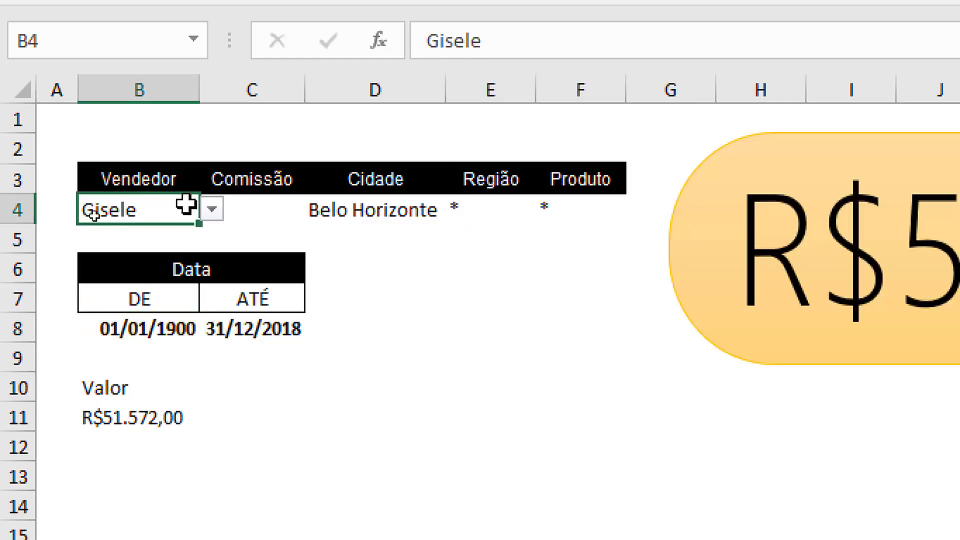
click(212, 209)
click(208, 243)
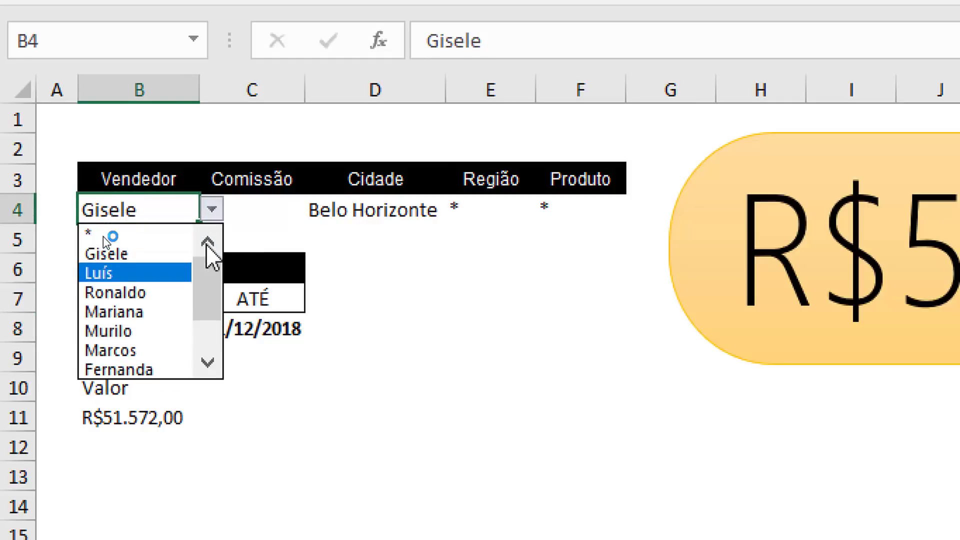
click(167, 233)
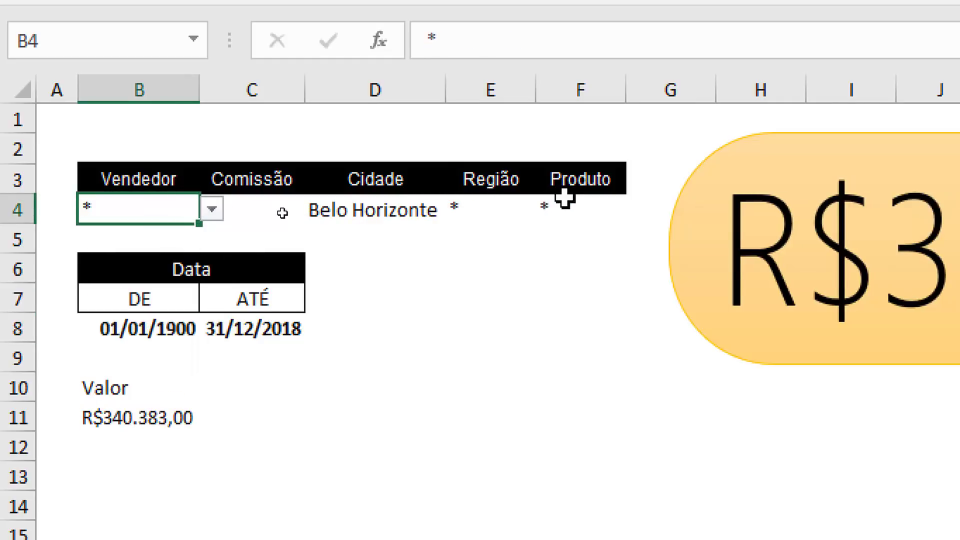
click(600, 206)
click(638, 209)
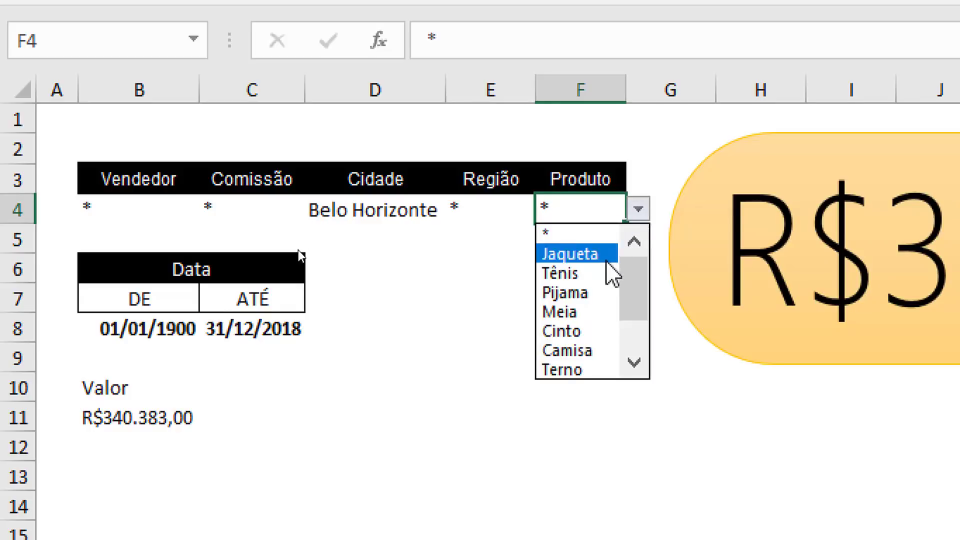
click(580, 294)
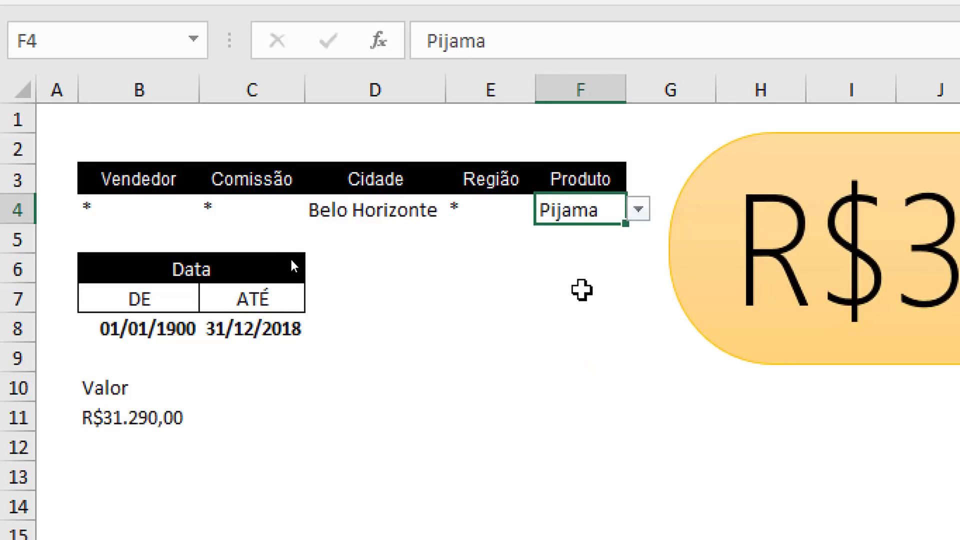
Step: Enter trial dates 01/05/2016 in B8 and 31/07/2016 in C8
click(190, 328)
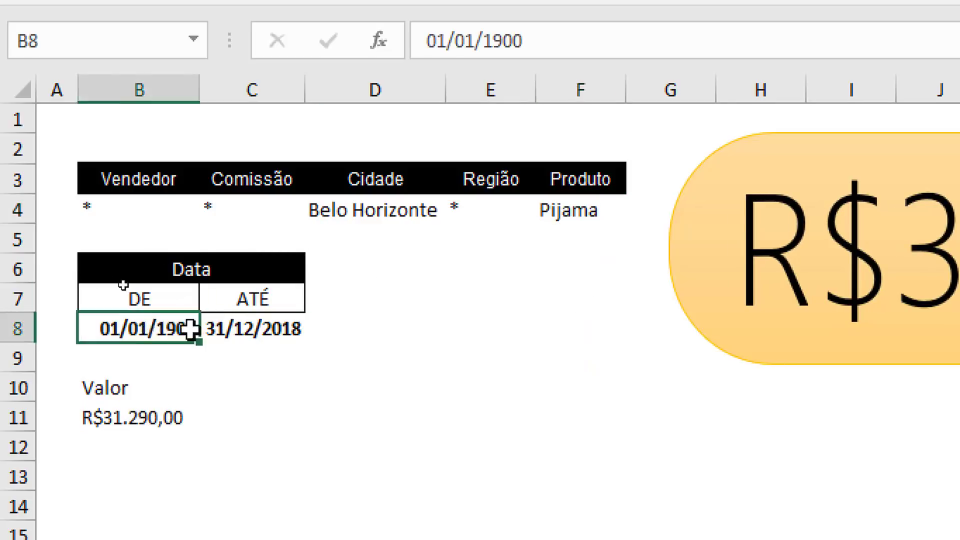
text(01/01)
key(BackSpace)
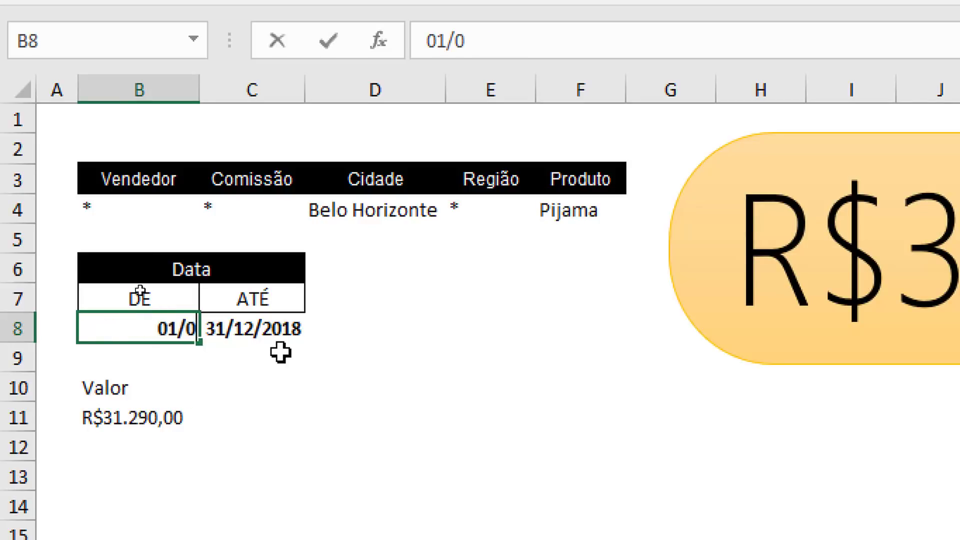
text(5/2016)
key(Tab)
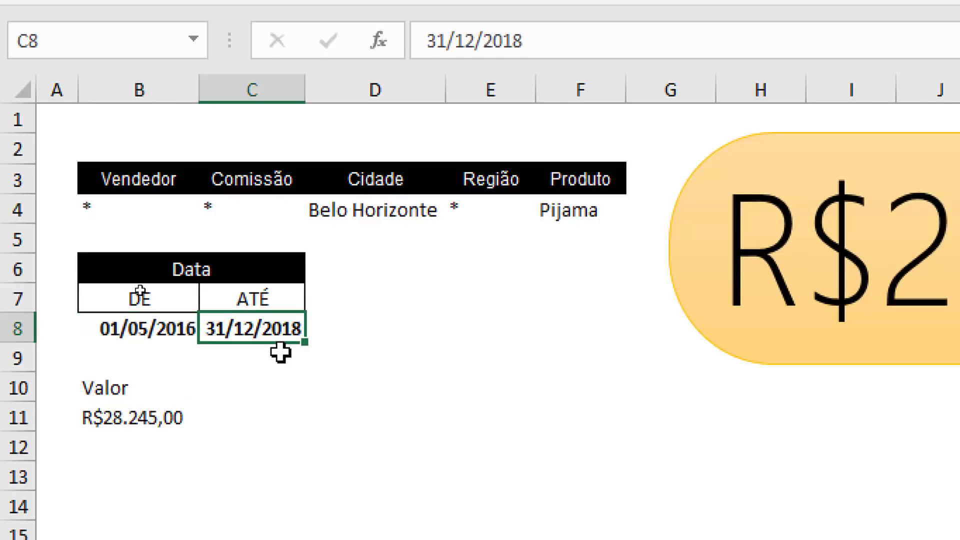
text(31/05/)
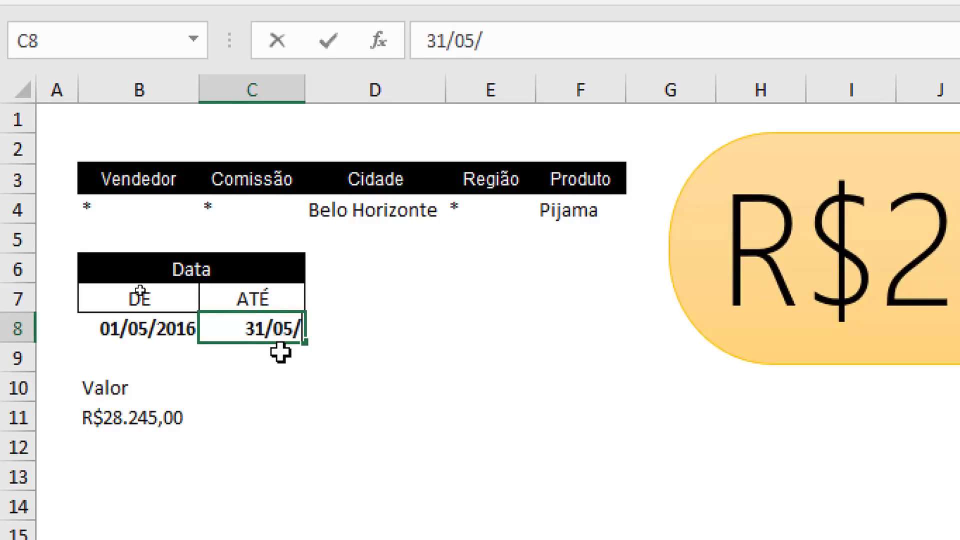
text(2016)
key(Return)
key(Up)
key(Right)
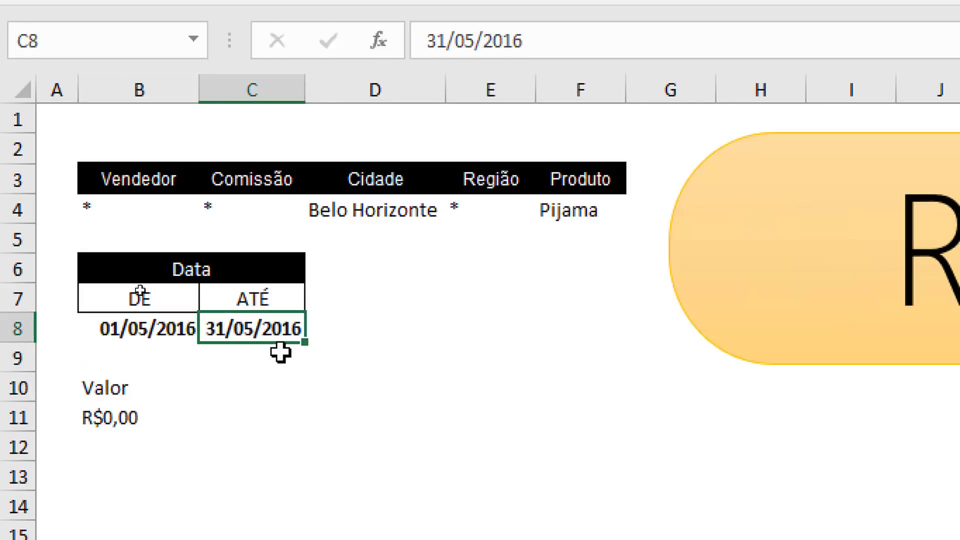
key(F2)
key(shift+Right)
text(7)
key(Return)
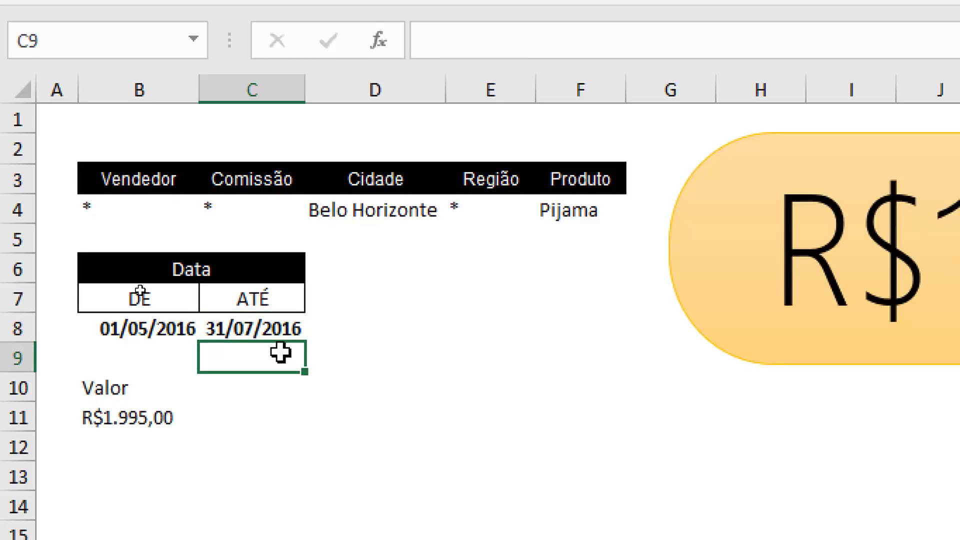
Step: Change the date range to 01/01/2016 in B8 and 31/12/2016 in C8
key(Up)
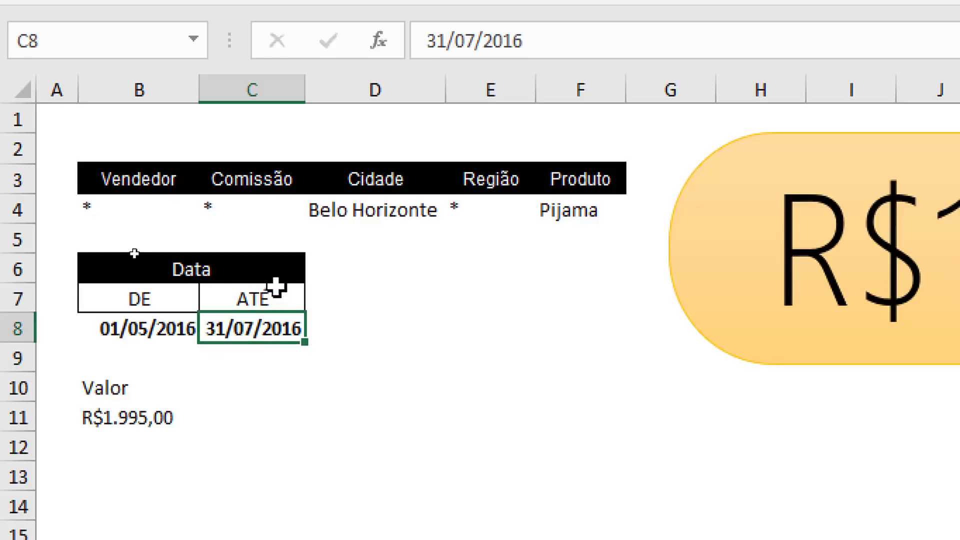
key(Left)
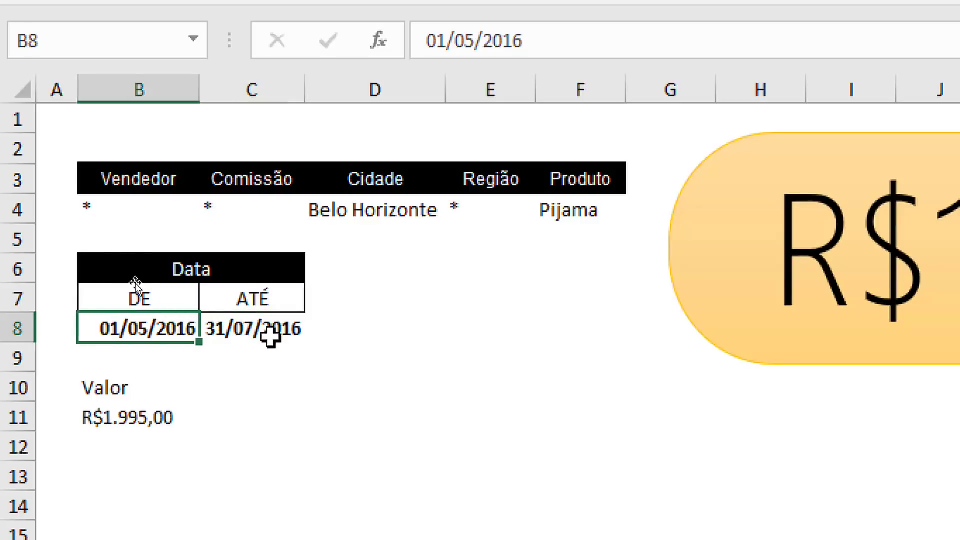
text(01/01/2016)
key(Return)
key(Up)
key(Right)
text(31)
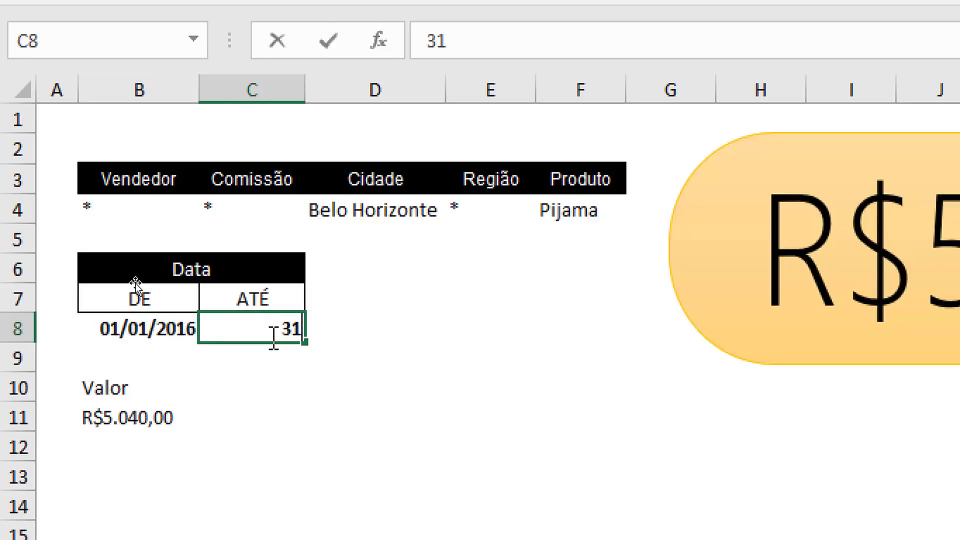
text(/12/2016)
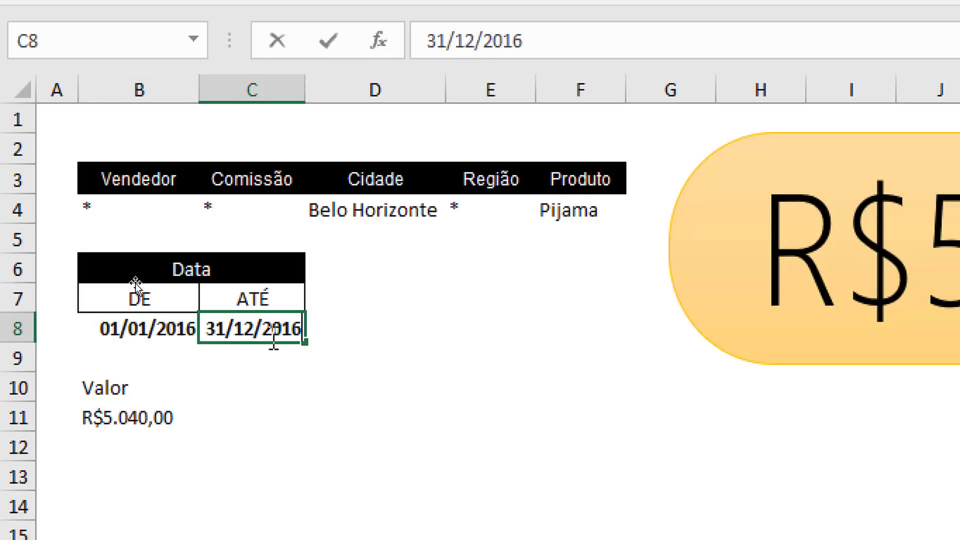
key(Up)
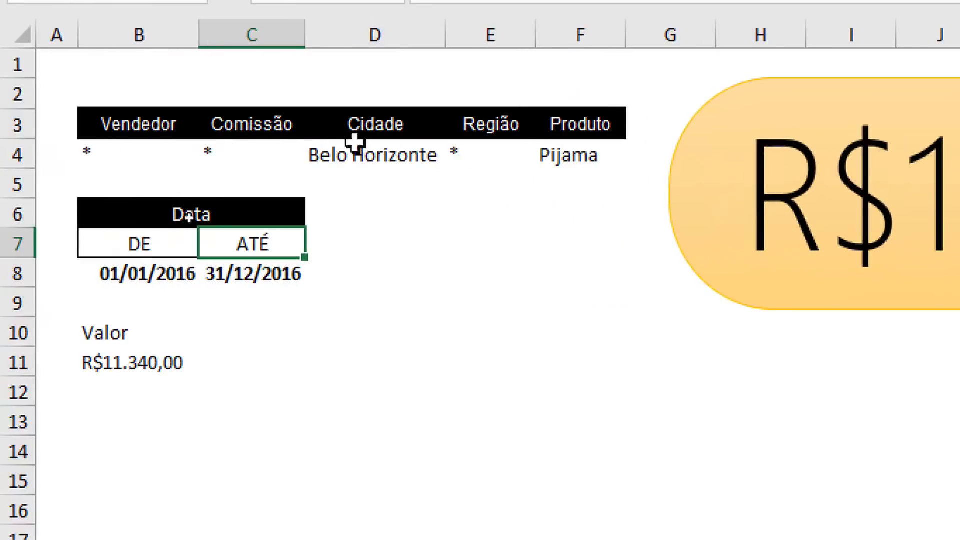
Step: Set the Cidade filter to Porto Velho, giving R$17.150,00
click(195, 219)
click(458, 155)
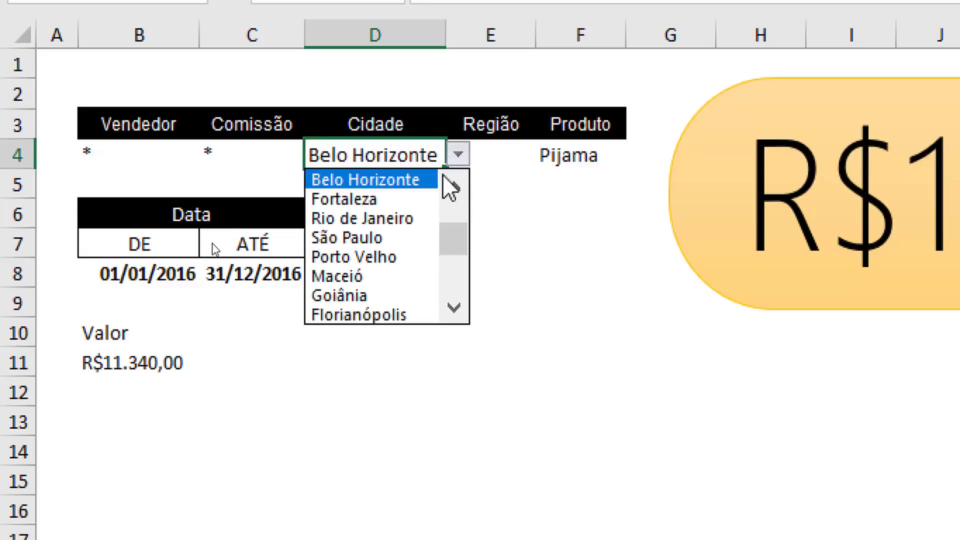
click(440, 181)
click(458, 155)
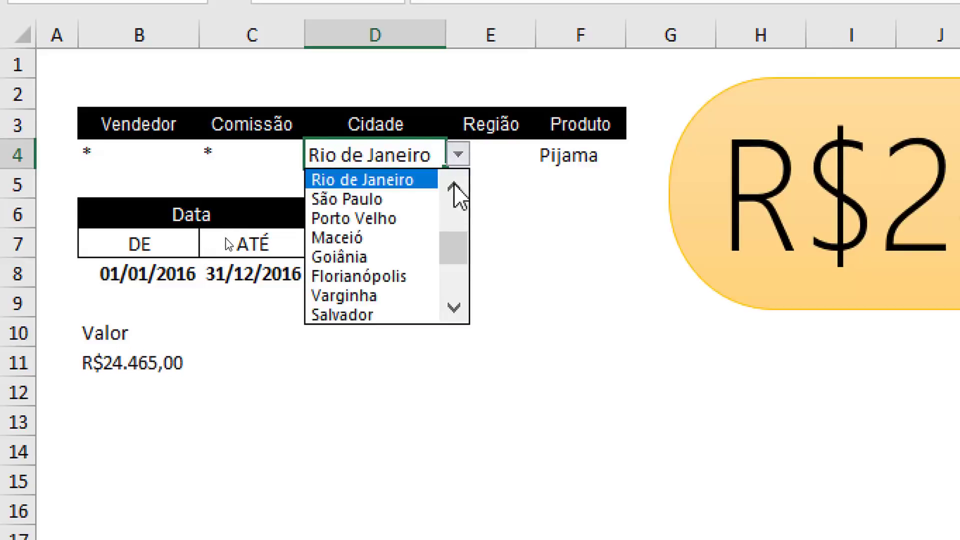
click(413, 219)
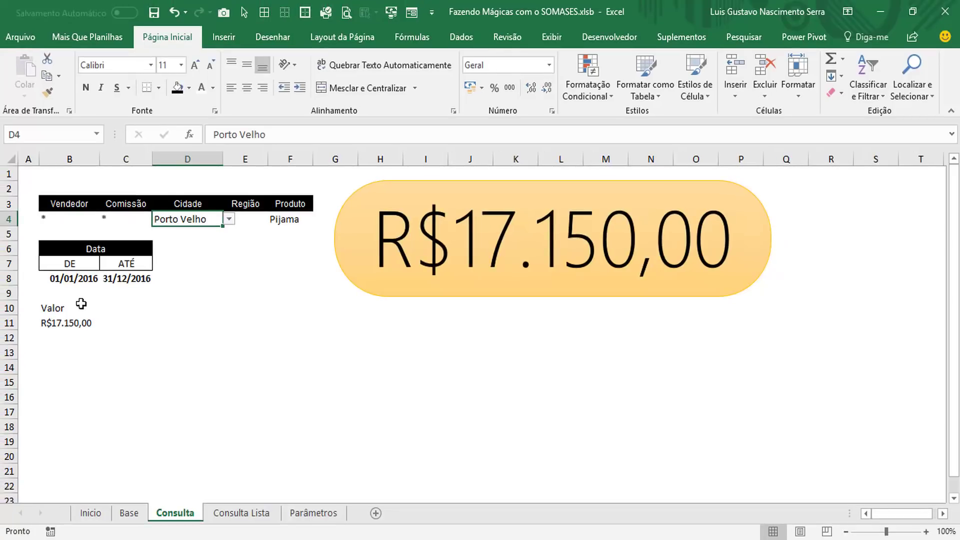
Step: Nudge the orange R$17.150,00 total box slightly right and down
click(373, 238)
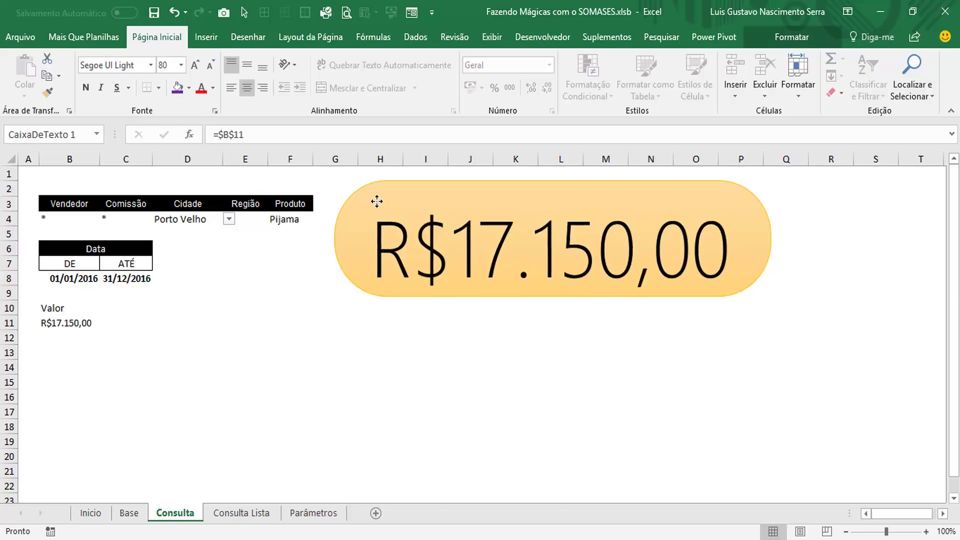
drag(379, 185, 384, 190)
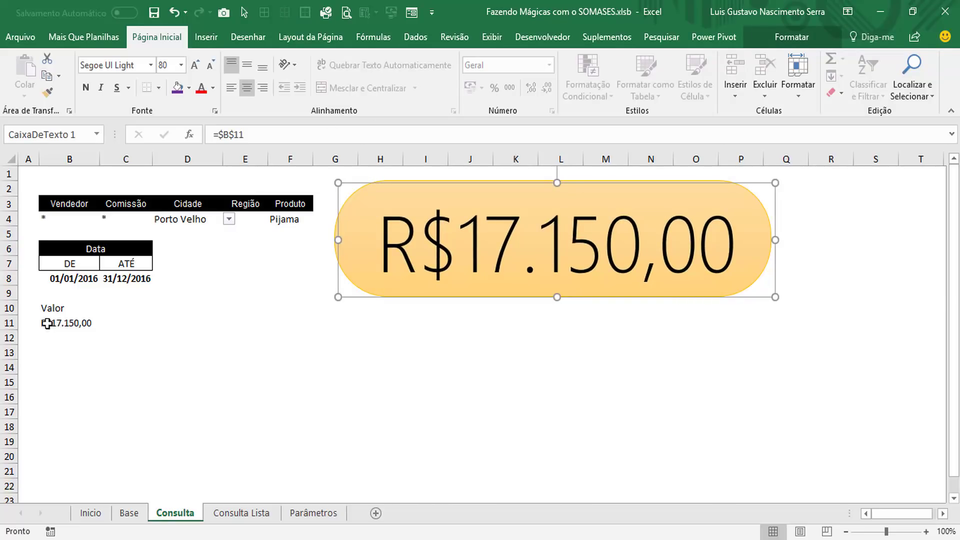
click(241, 291)
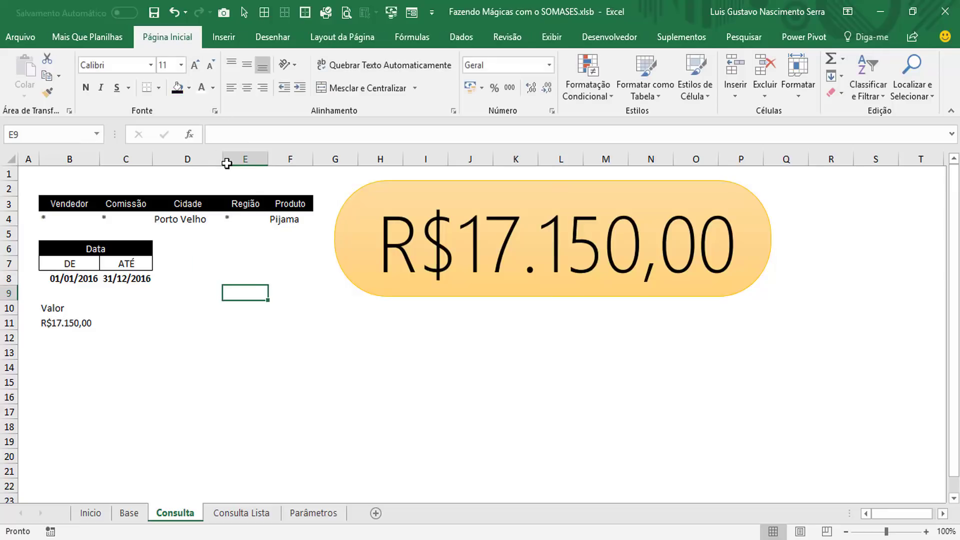
Step: Insert a WordArt text box linked to the total in B11
click(223, 37)
click(801, 86)
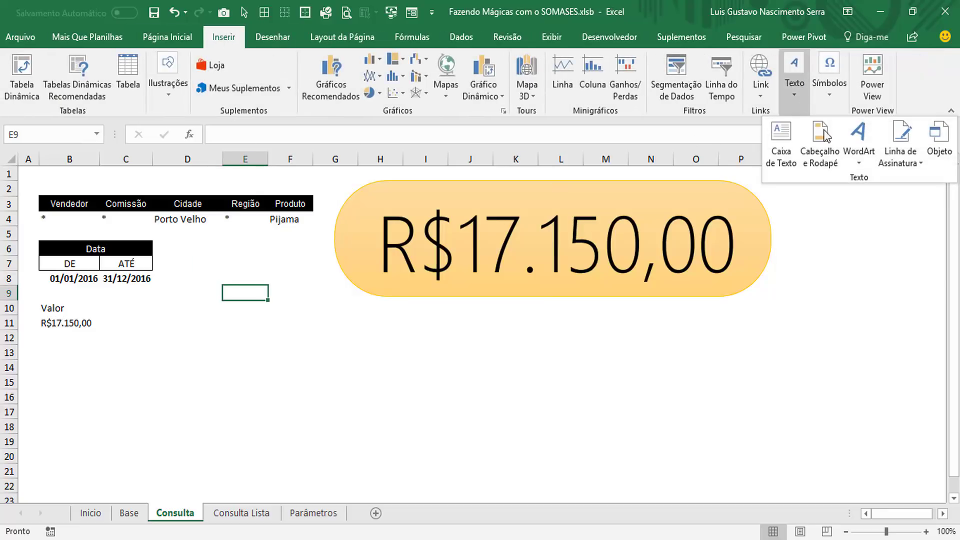
click(857, 135)
click(768, 192)
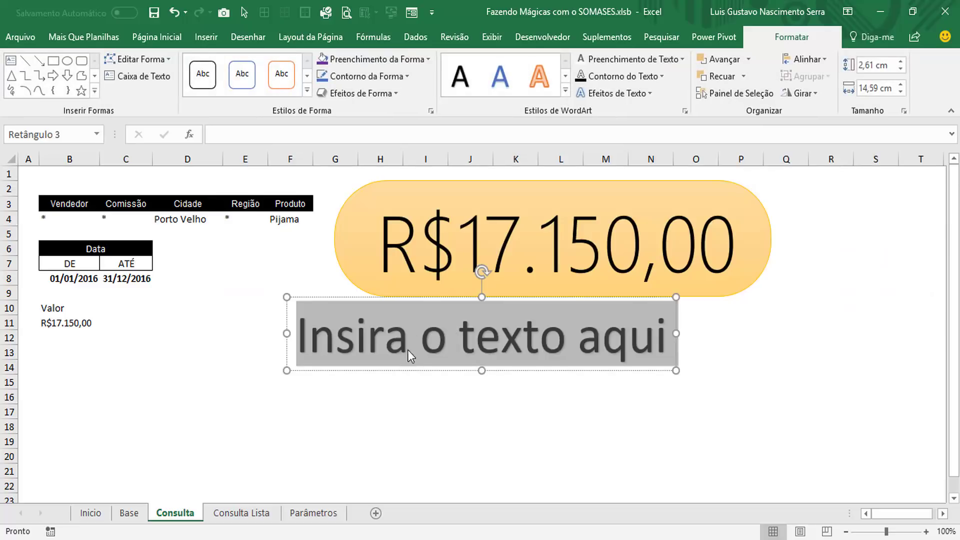
drag(398, 372, 388, 375)
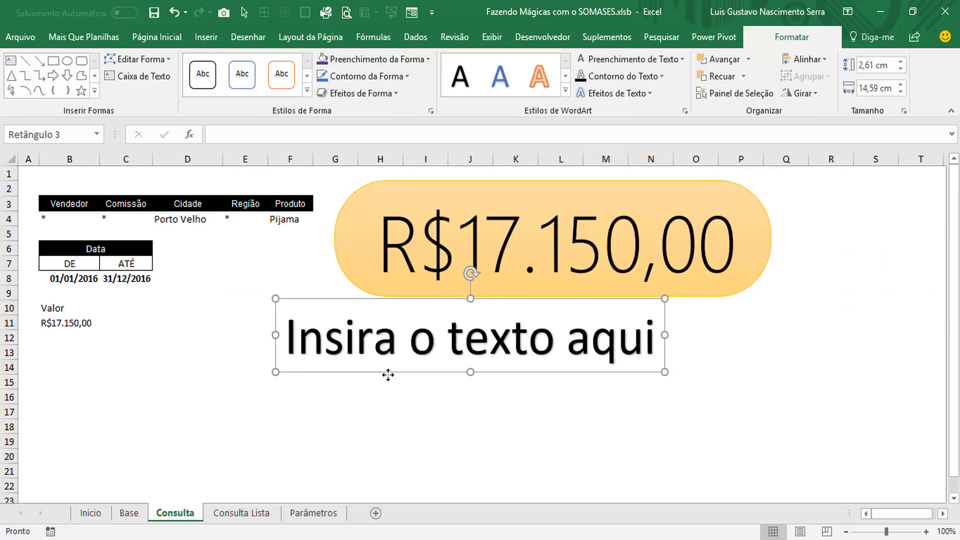
click(235, 133)
text(=)
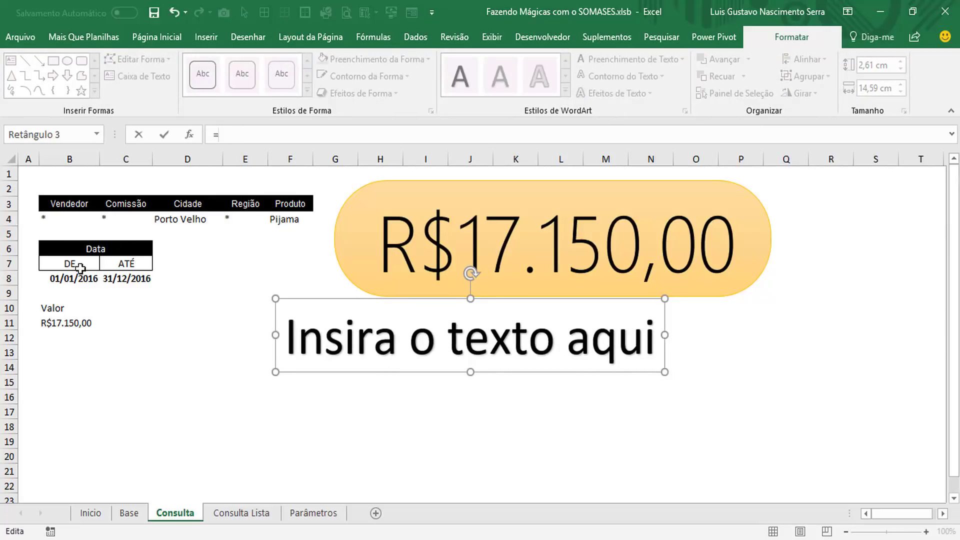
click(58, 324)
key(Return)
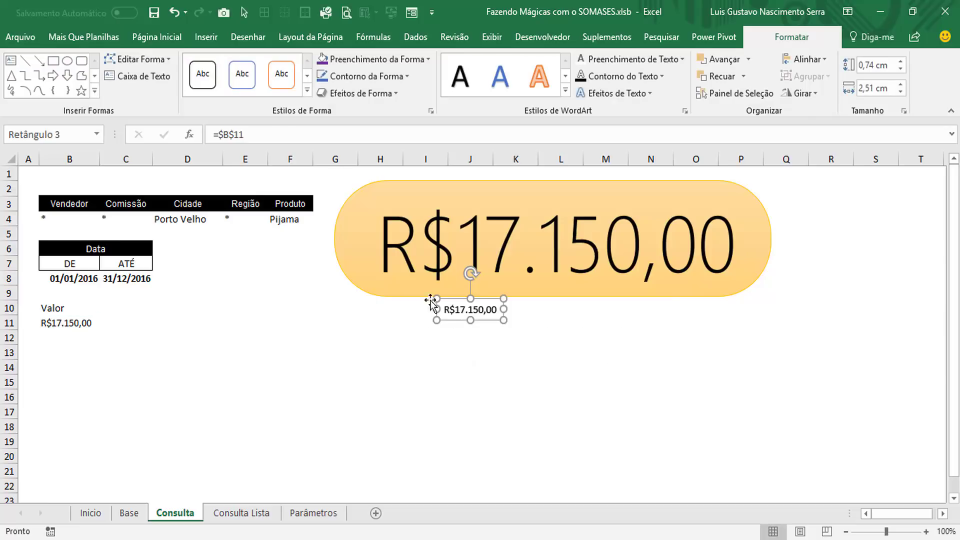
Step: Enlarge the linked WordArt's font size, then delete that small box
click(112, 40)
click(136, 39)
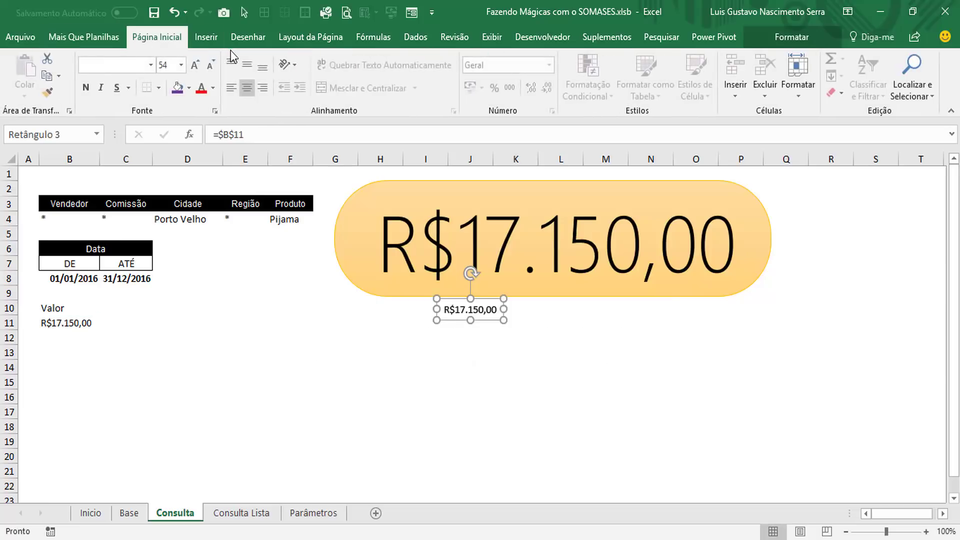
click(194, 68)
click(194, 69)
click(194, 70)
click(194, 70)
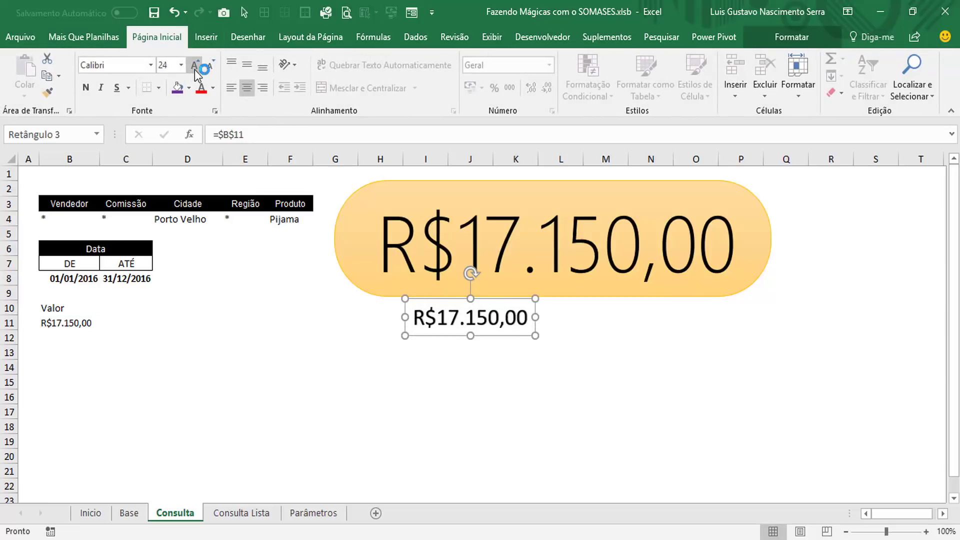
key(Delete)
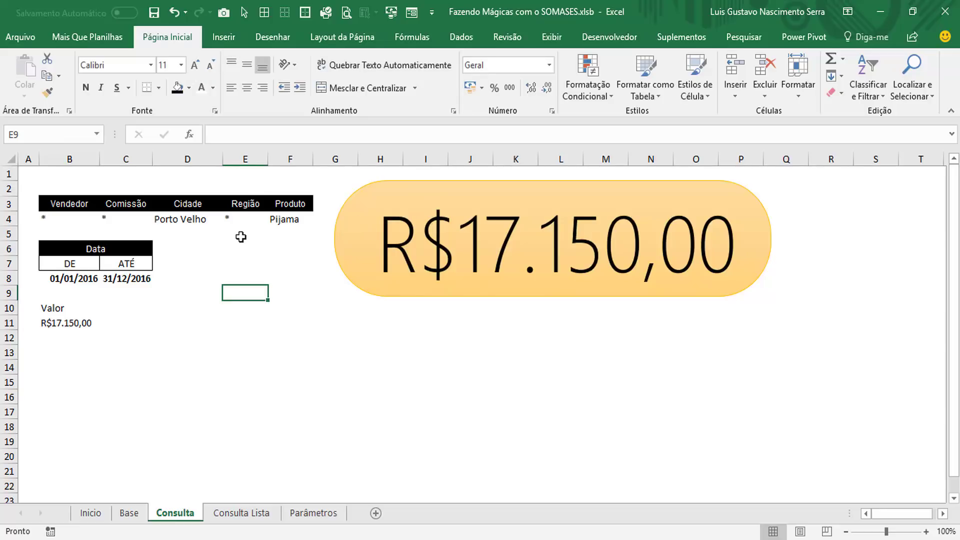
Step: Set the Comissão criterion in C4 to Não, making the total R$7.280,00
click(192, 222)
click(142, 220)
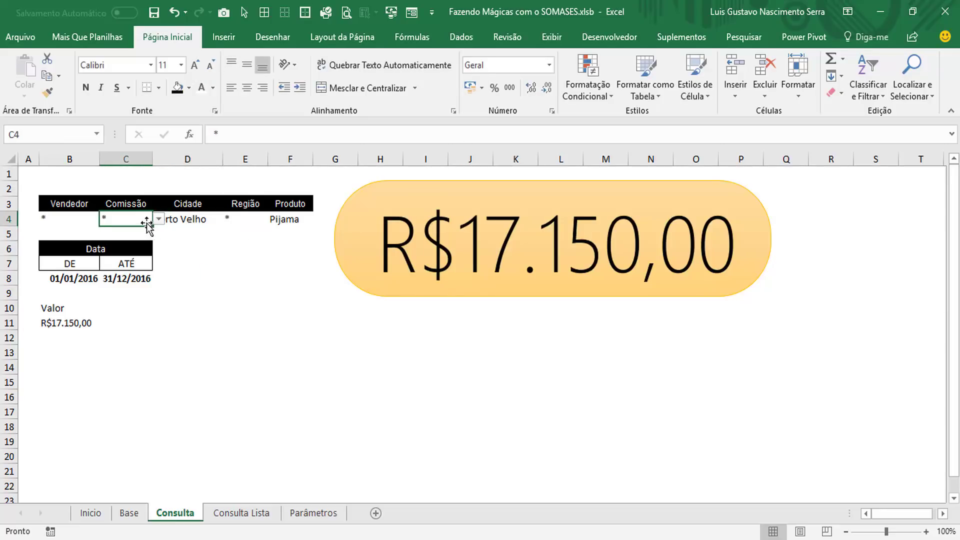
click(158, 219)
click(148, 244)
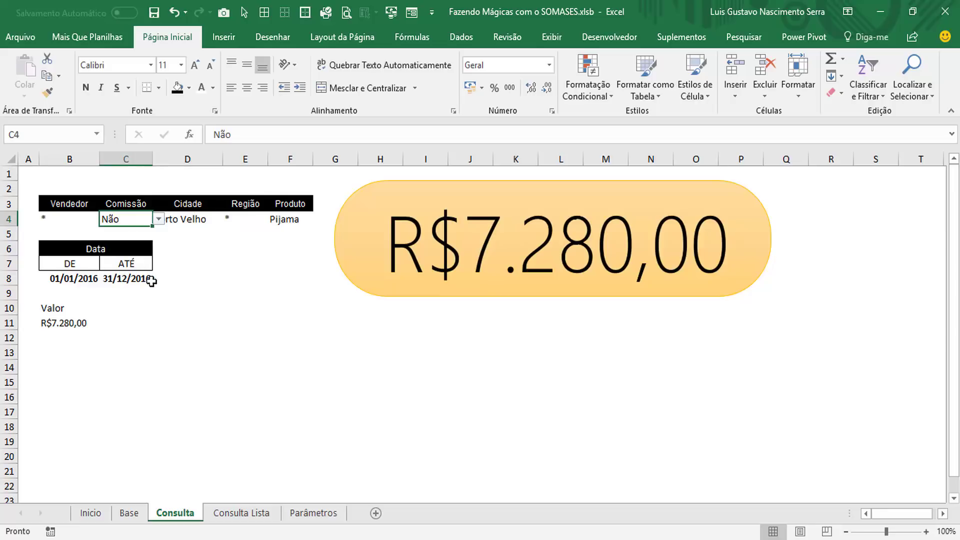
Step: Check the Consulta Lista sheet, leave B4's seller at *, and return to Consulta Lista
click(237, 515)
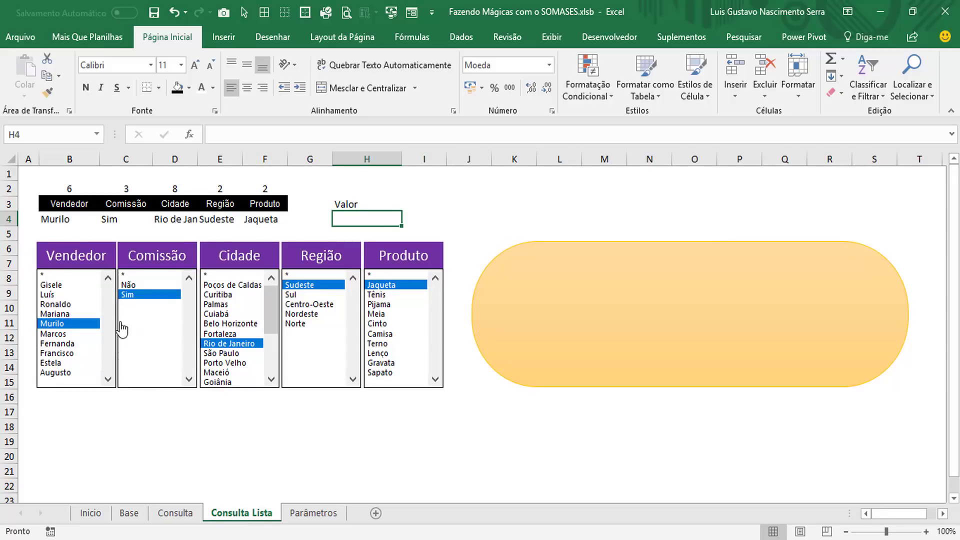
click(193, 515)
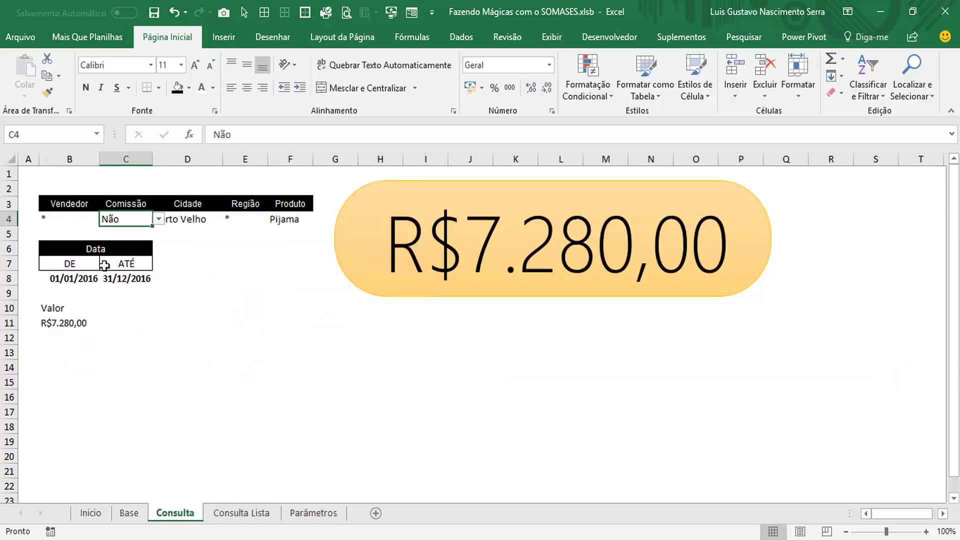
click(90, 219)
click(105, 219)
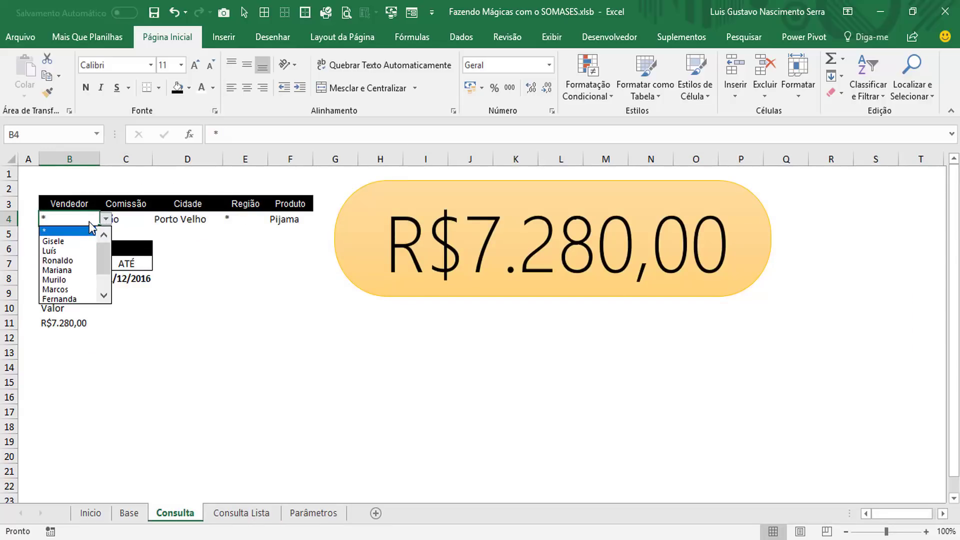
click(98, 216)
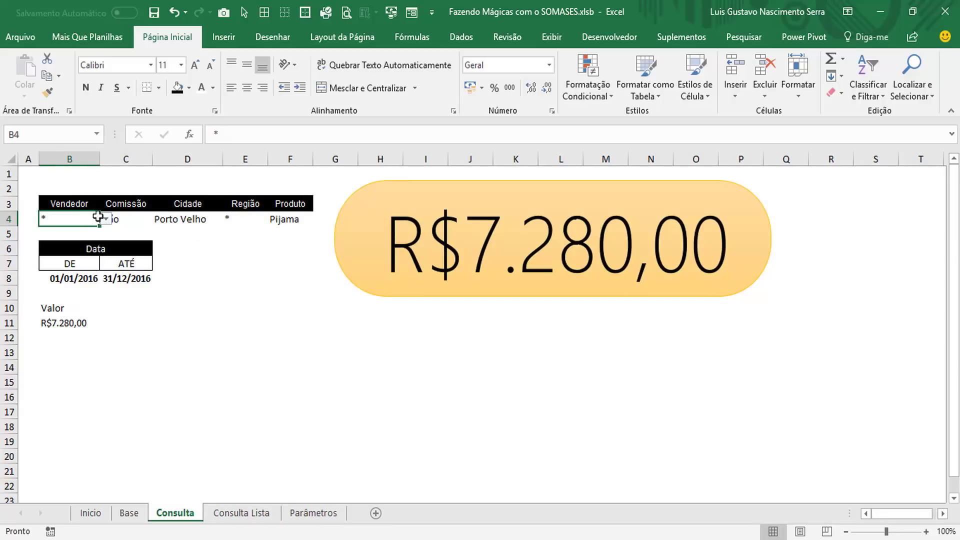
click(228, 515)
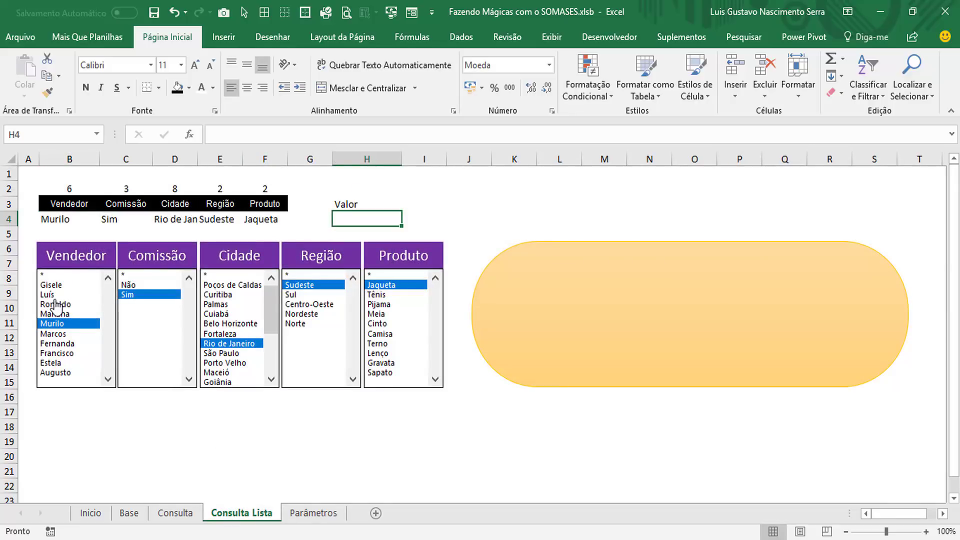
Step: Try Mariana, Ronaldo and Murilo in the Vendedor list box and browse Desenvolvedor > Inserir controls
click(54, 314)
click(55, 304)
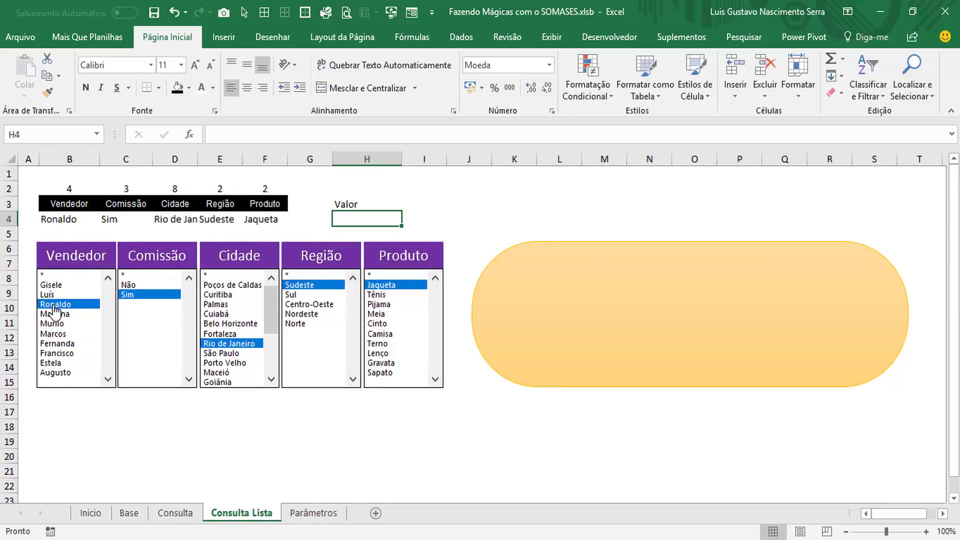
click(53, 323)
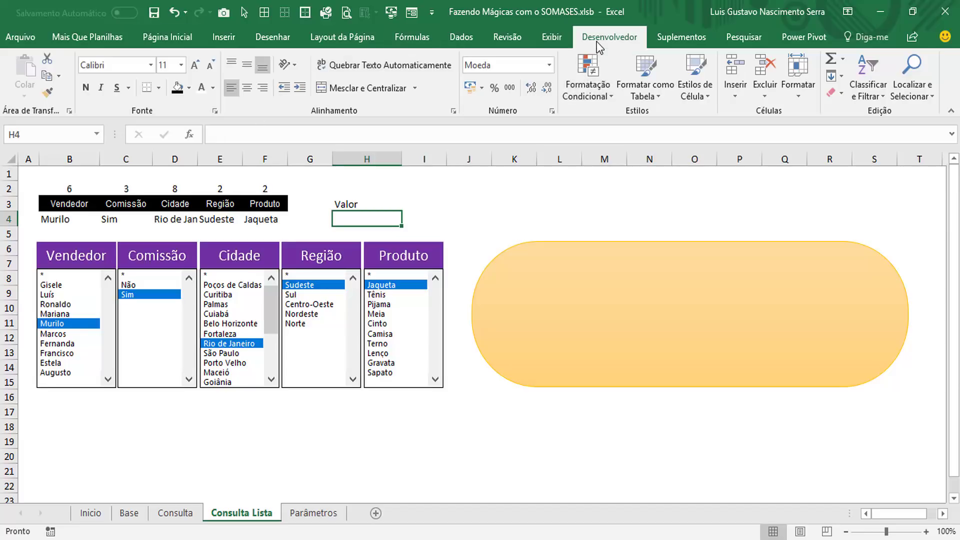
click(609, 37)
click(364, 94)
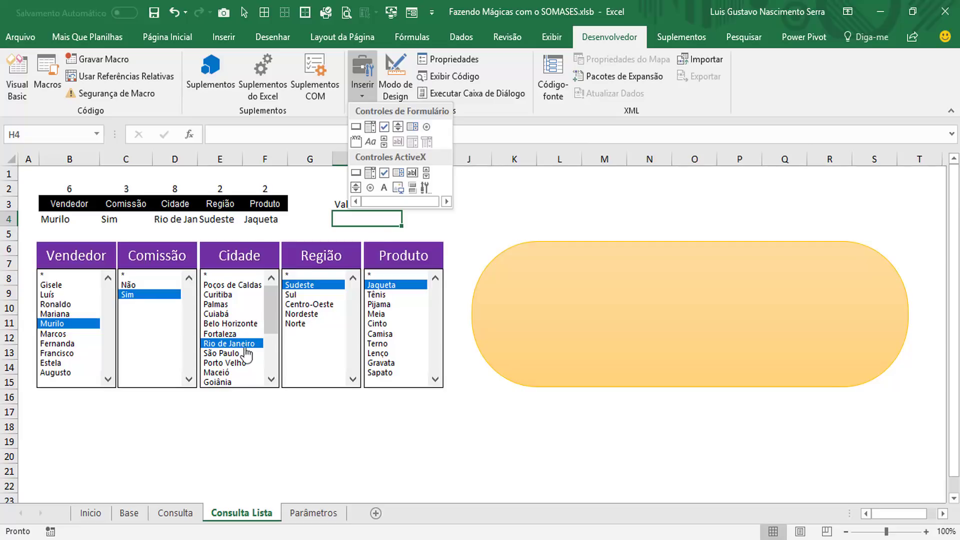
click(57, 342)
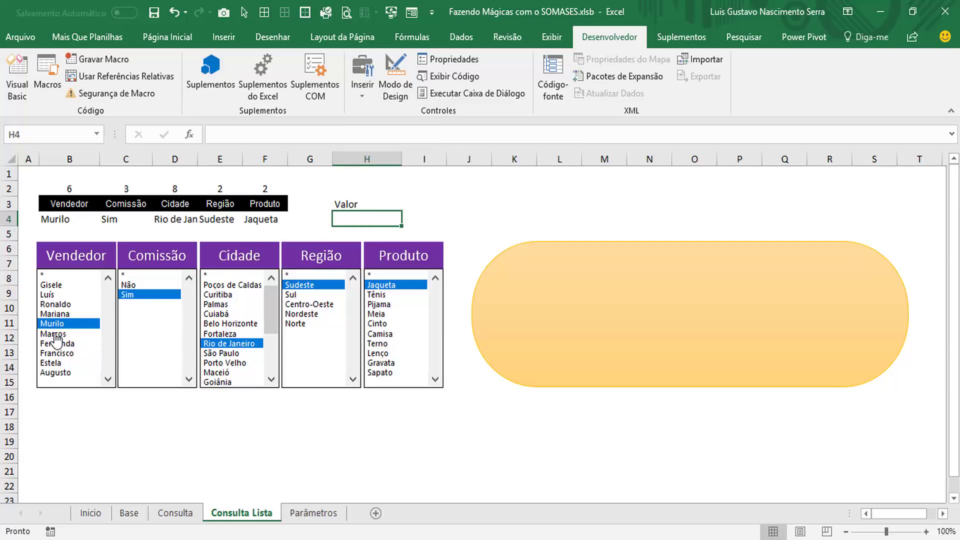
Step: Pick Augusto in the Vendedor list box and open B4's =ÍNDICE(l_vendedor;B2) formula
click(57, 334)
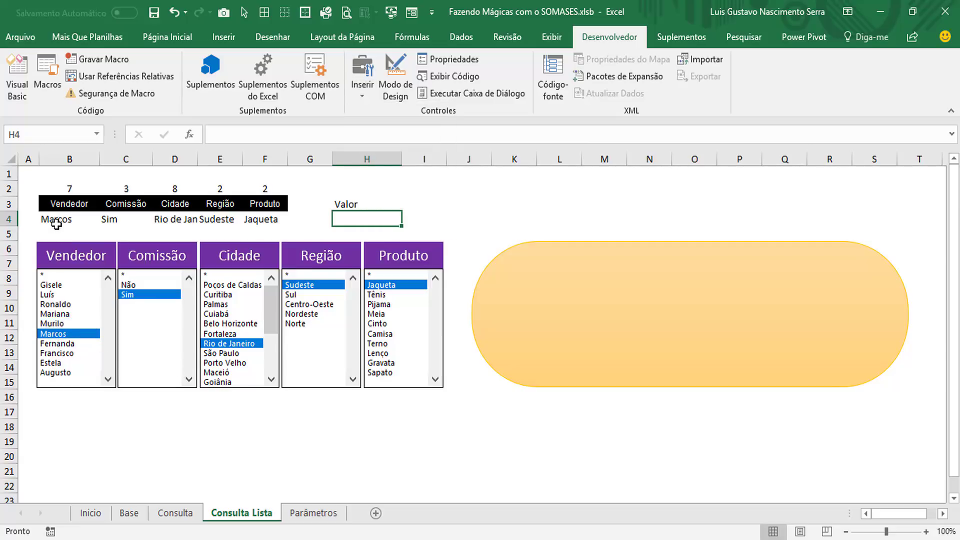
click(60, 353)
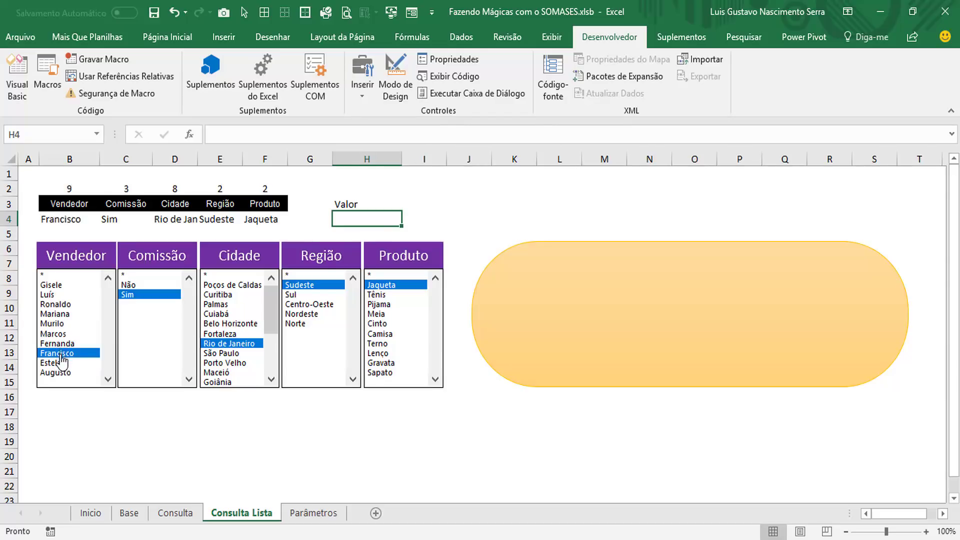
click(60, 362)
click(61, 372)
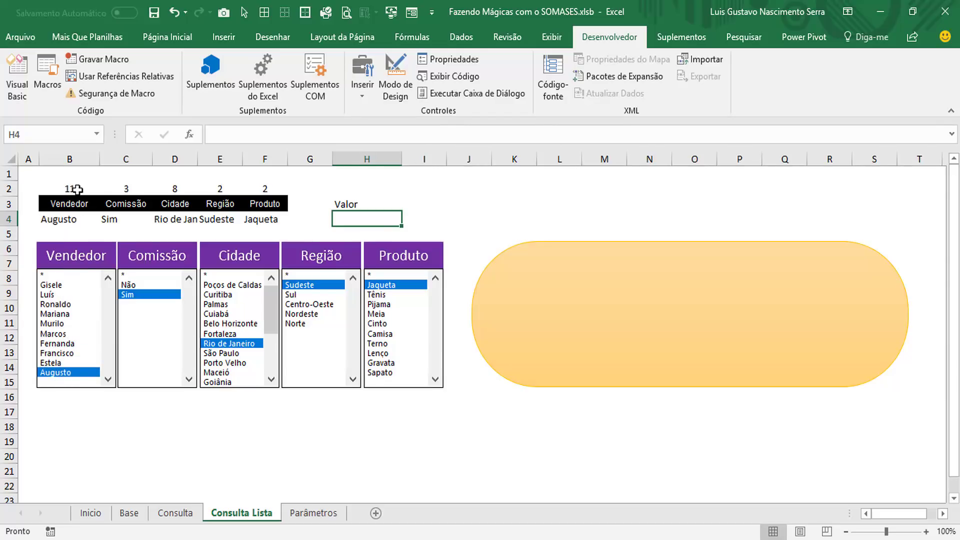
click(72, 218)
double_click(69, 217)
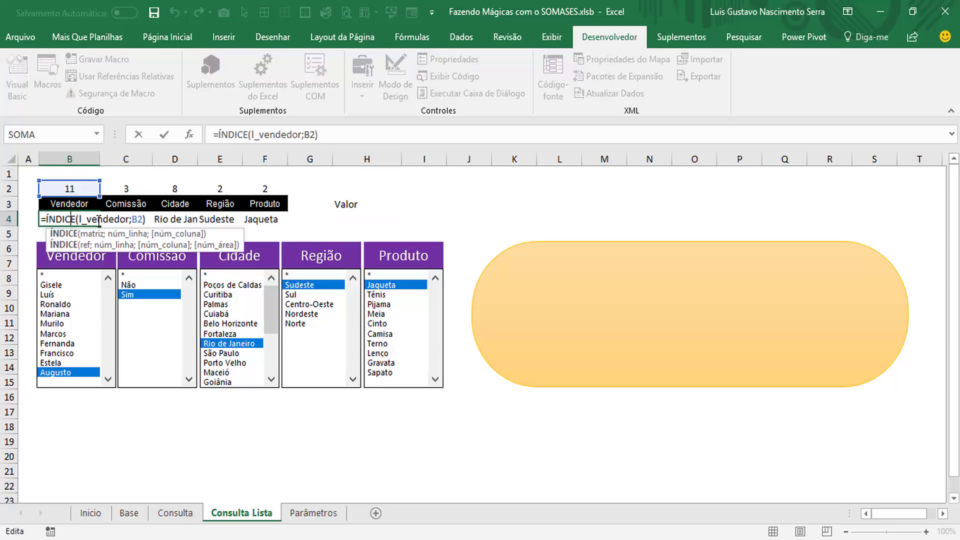
Step: View the Parâmetros sheet, return, and pick Marcos in the Vendedor list box
click(297, 506)
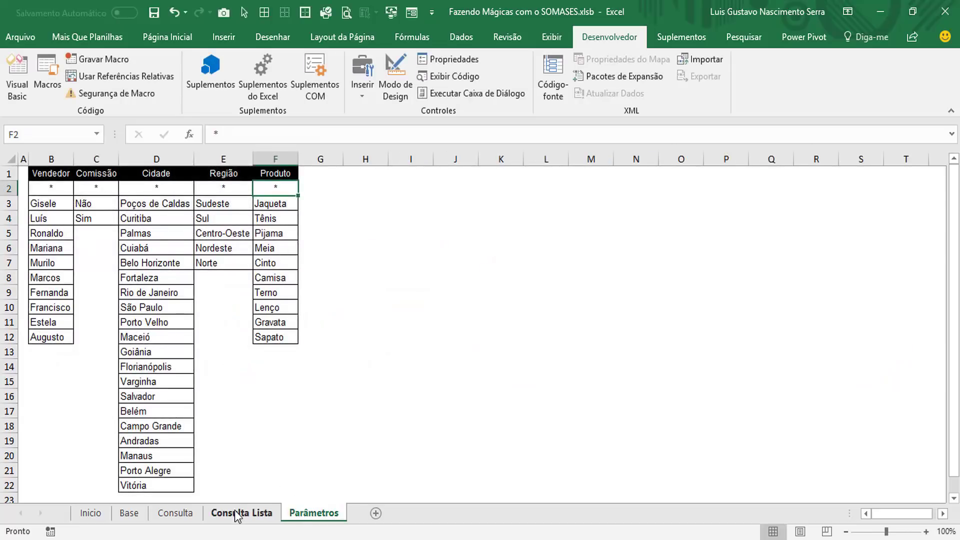
click(241, 513)
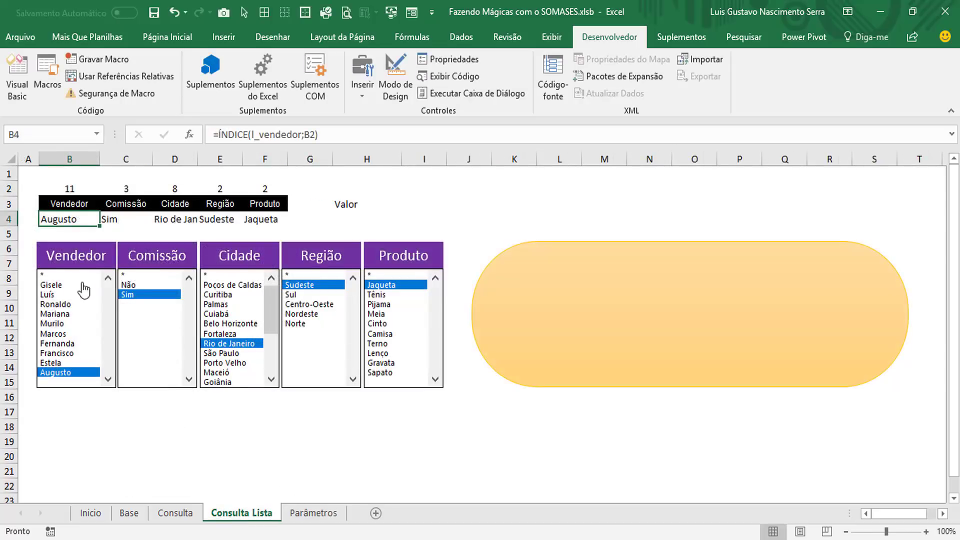
click(48, 324)
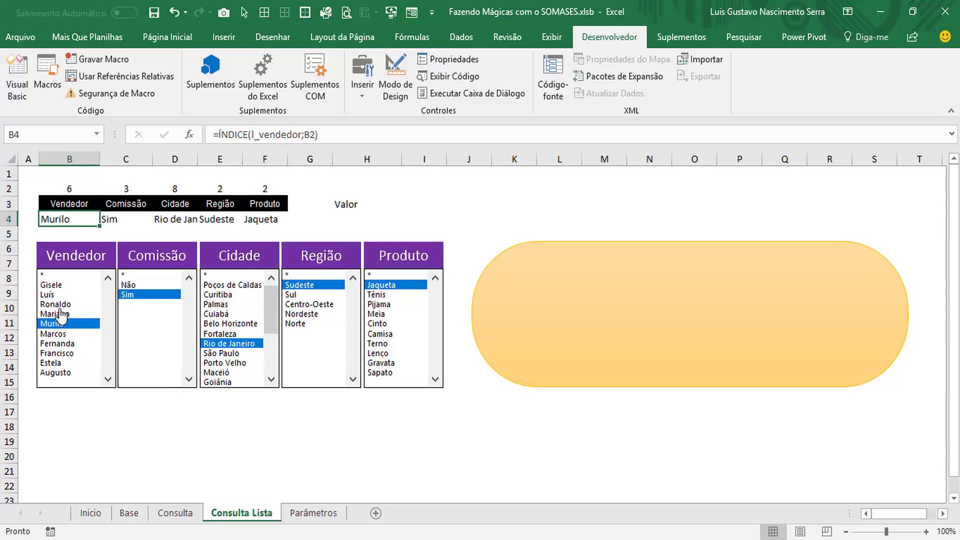
click(59, 314)
click(60, 334)
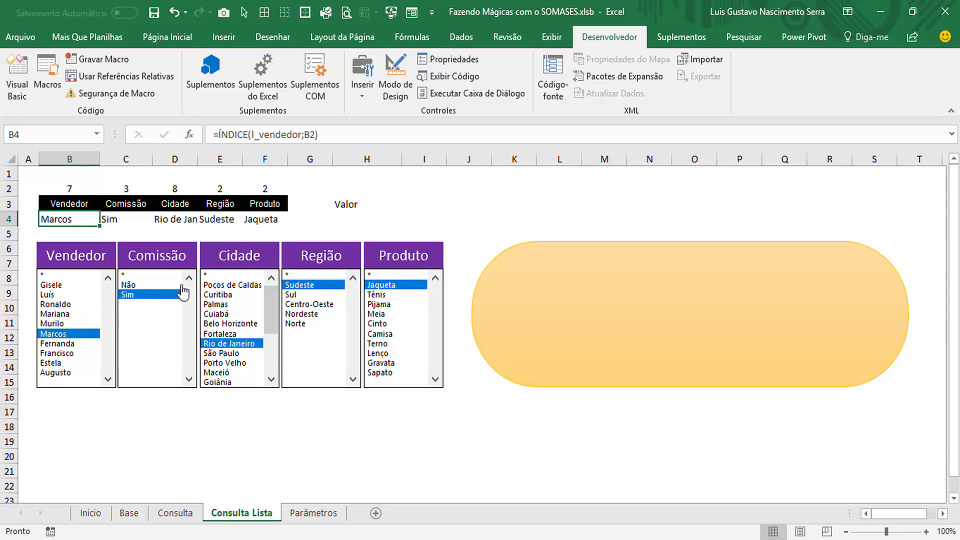
Step: Choose Não, Fortaleza, Centro-Oeste and Camisa in the remaining list boxes
click(359, 214)
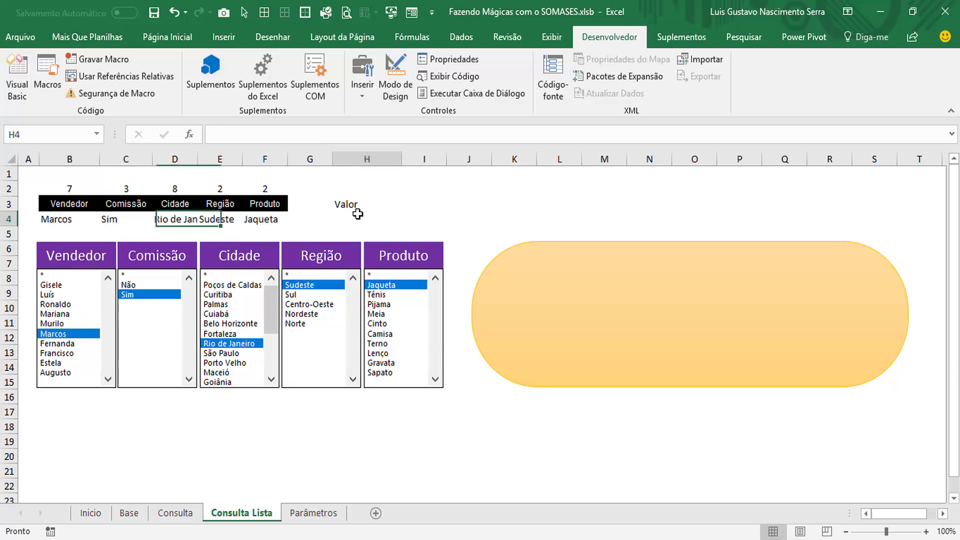
click(149, 287)
click(218, 305)
click(222, 334)
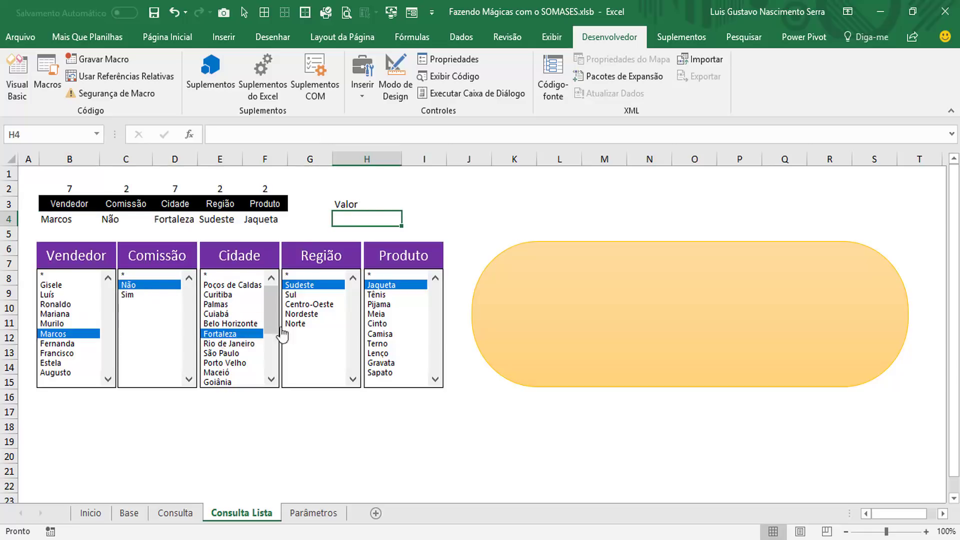
click(307, 315)
click(309, 304)
click(380, 314)
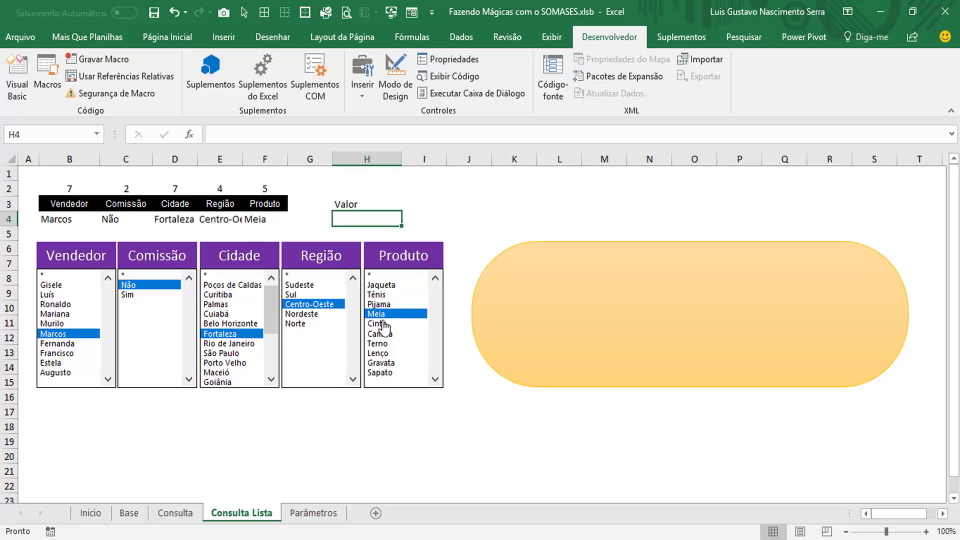
click(380, 334)
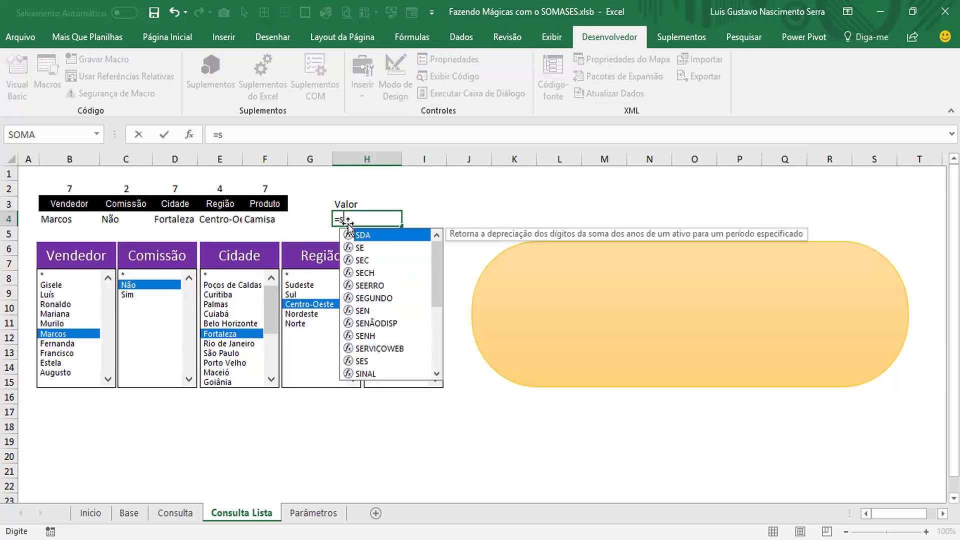
Step: Discard the misspelled SOMASE entry in H4 and start a SOMASES formula instead
text(=somase)
key(Tab)
click(349, 220)
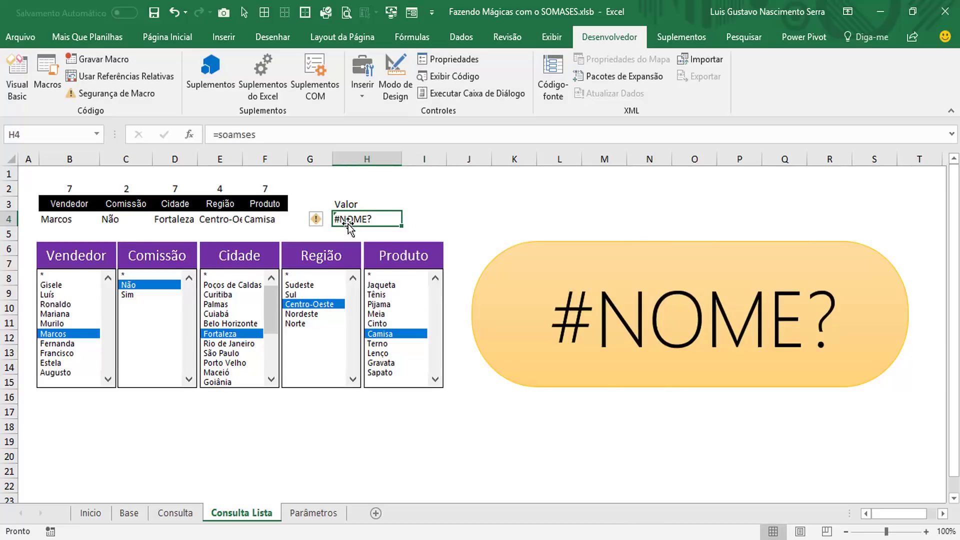
text(=somase)
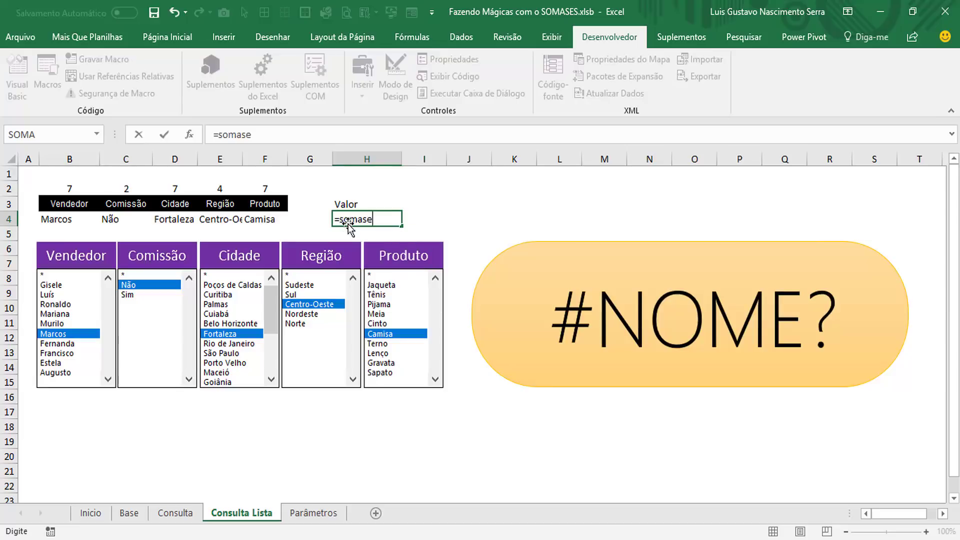
key(Escape)
text(=so)
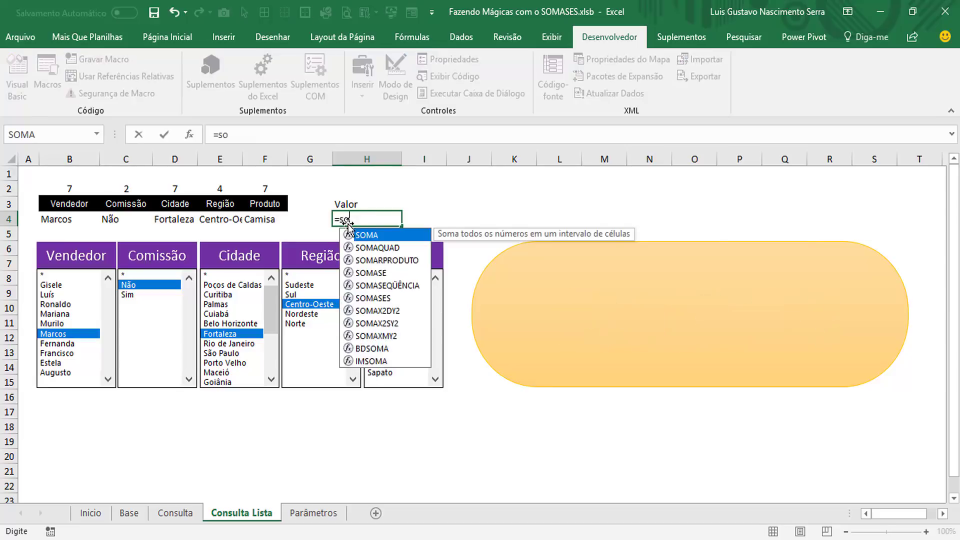
text(mases)
key(Tab)
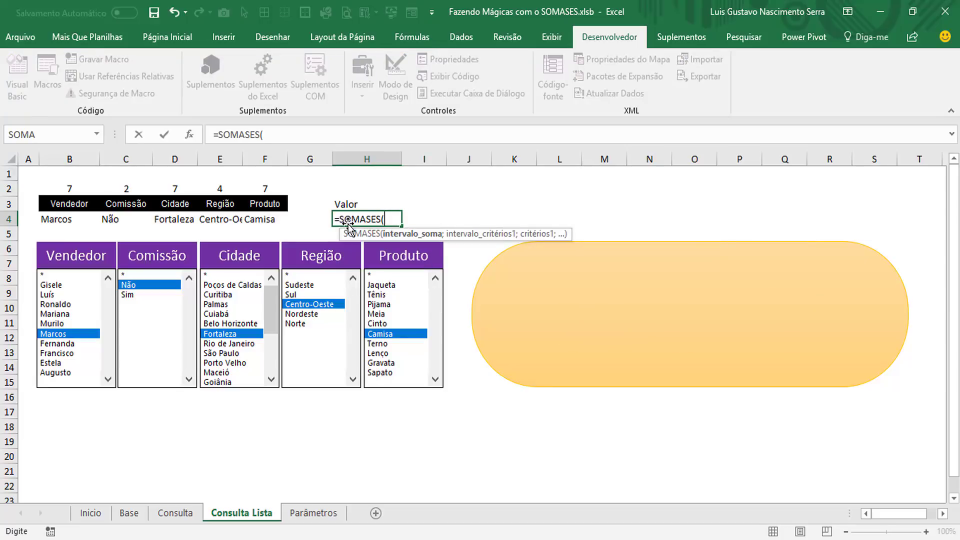
Step: Add the sum range total plus criteria vendedor=B4 and comissao=C4 to the SOMASES formula
text(total)
text(;ven)
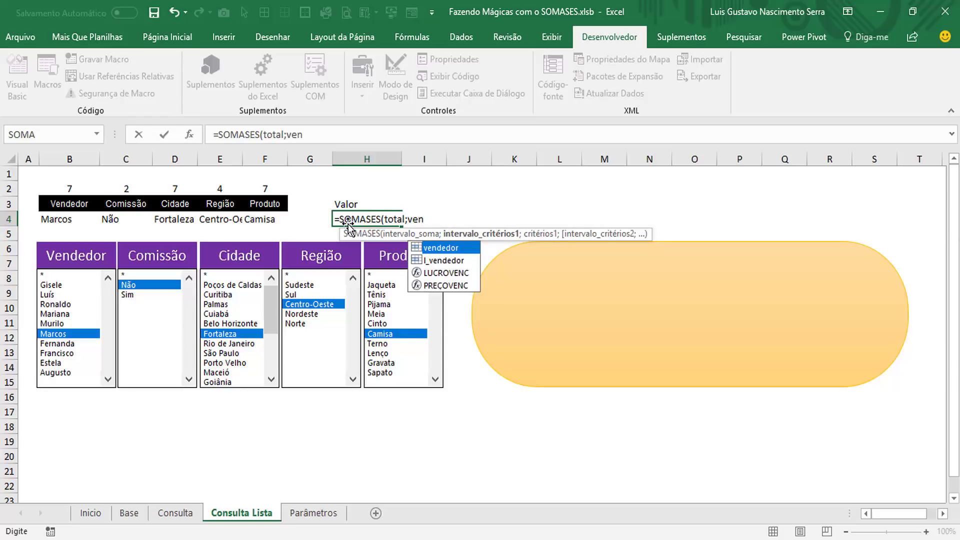
key(Tab)
text(;)
click(67, 219)
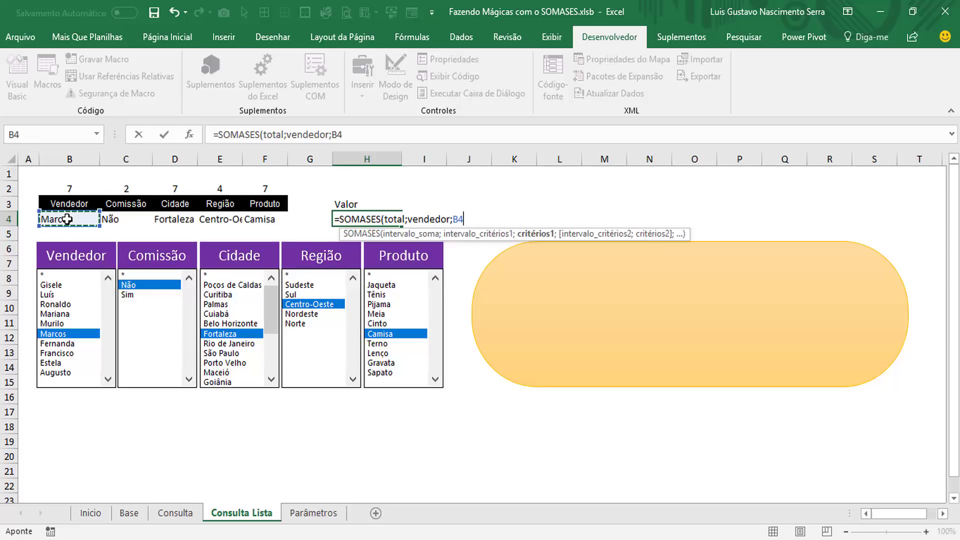
text(;comi)
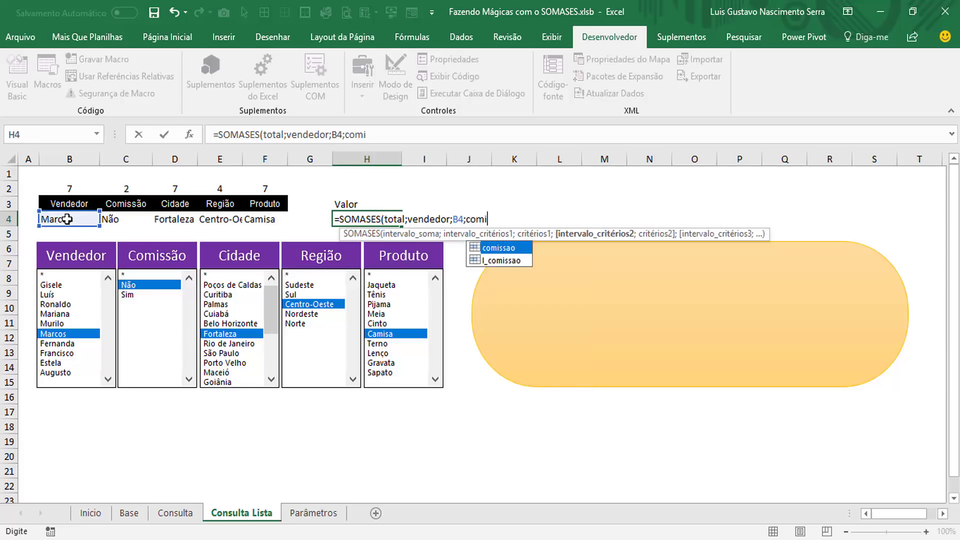
key(Tab)
text(;)
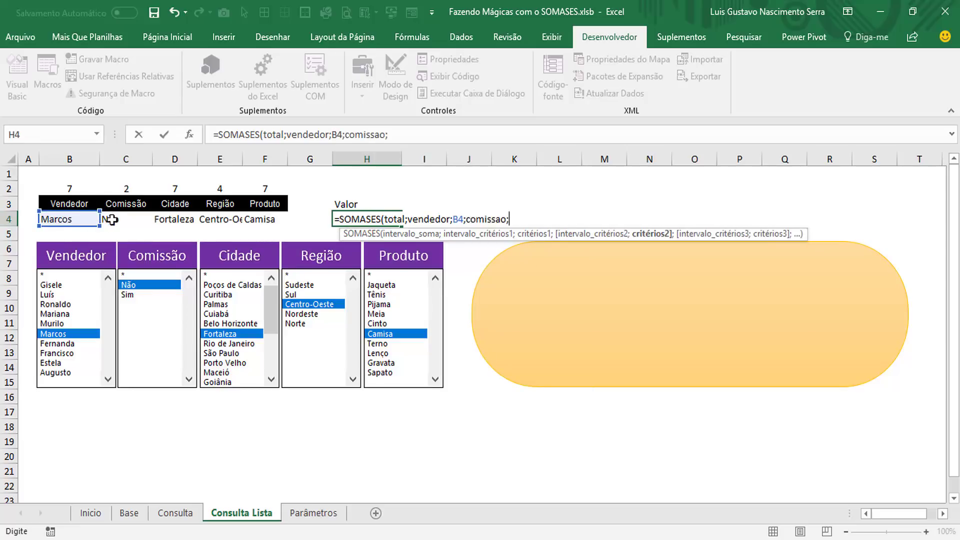
click(111, 219)
Step: Finish with criteria cidade=D4, regiao=E4 and produto=F4, then commit the formula
text(;)
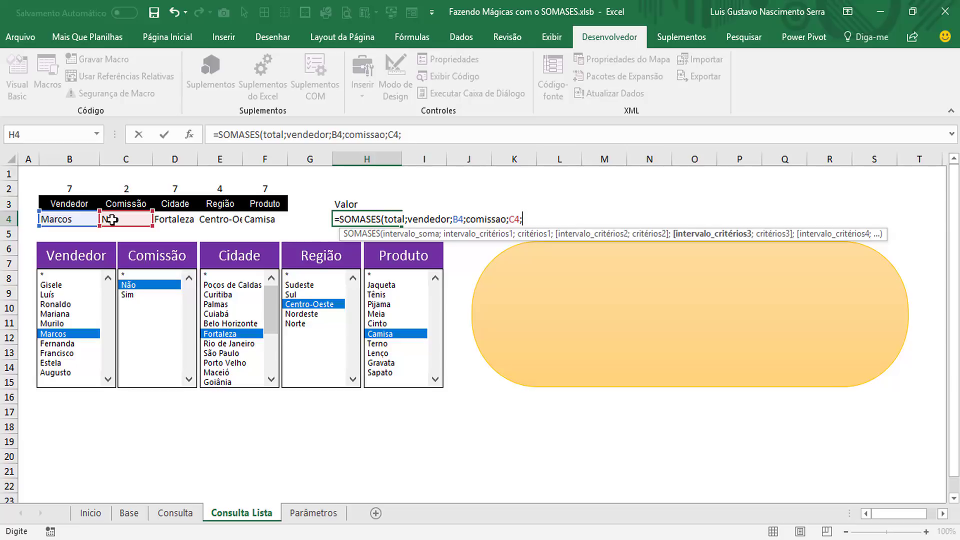
text(cidade;)
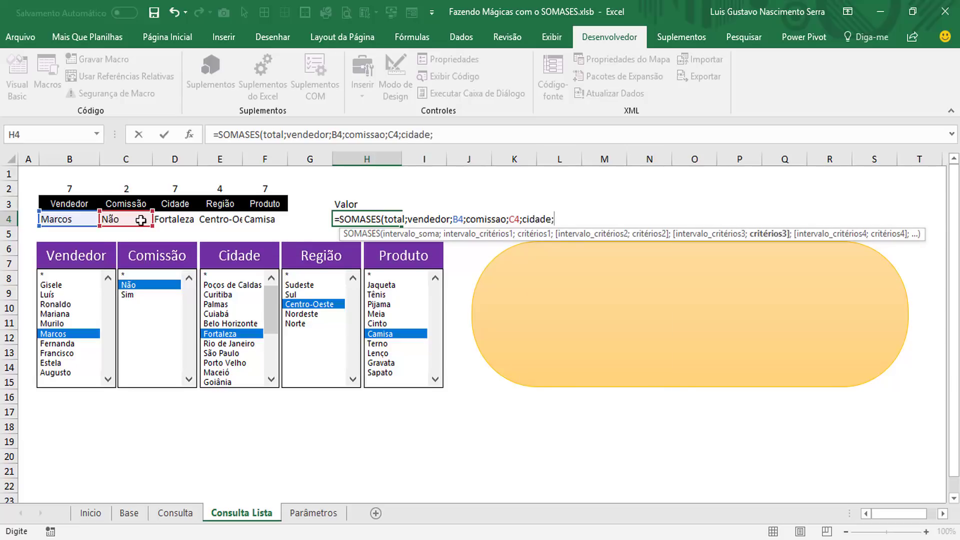
click(170, 221)
text(;)
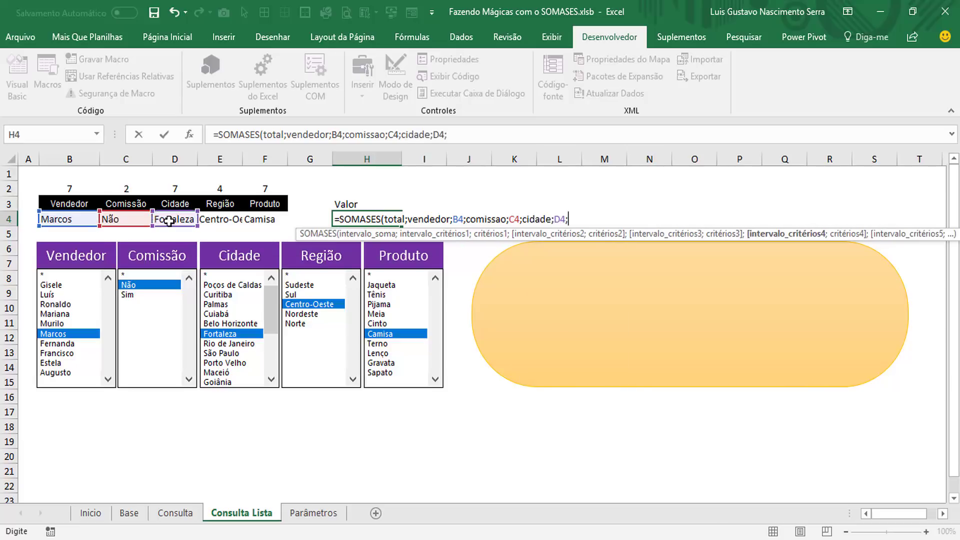
text(reg)
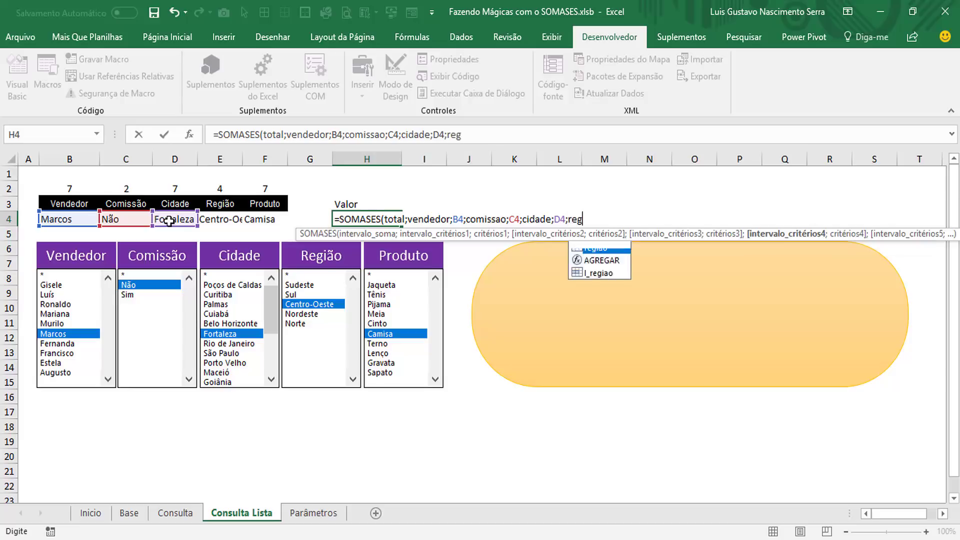
text(iao;)
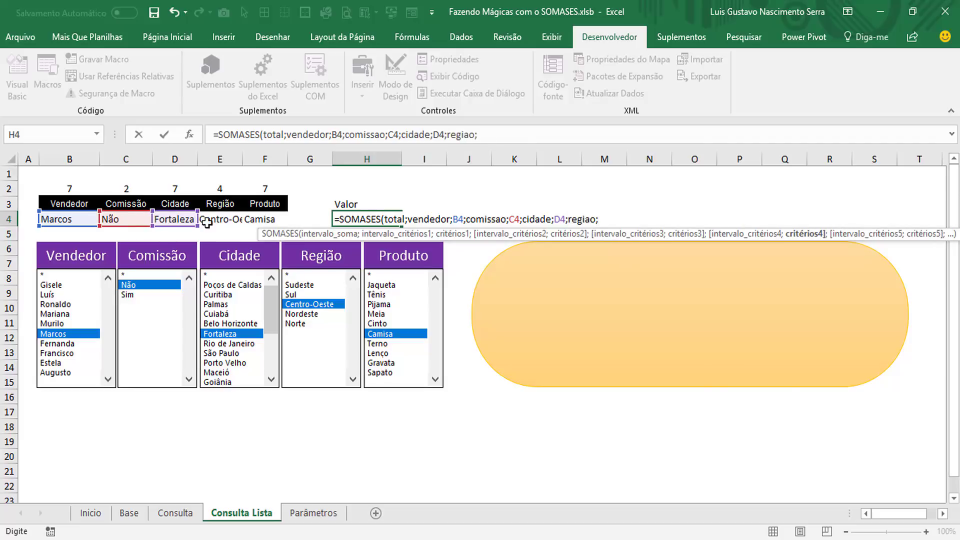
click(218, 221)
text(;pro)
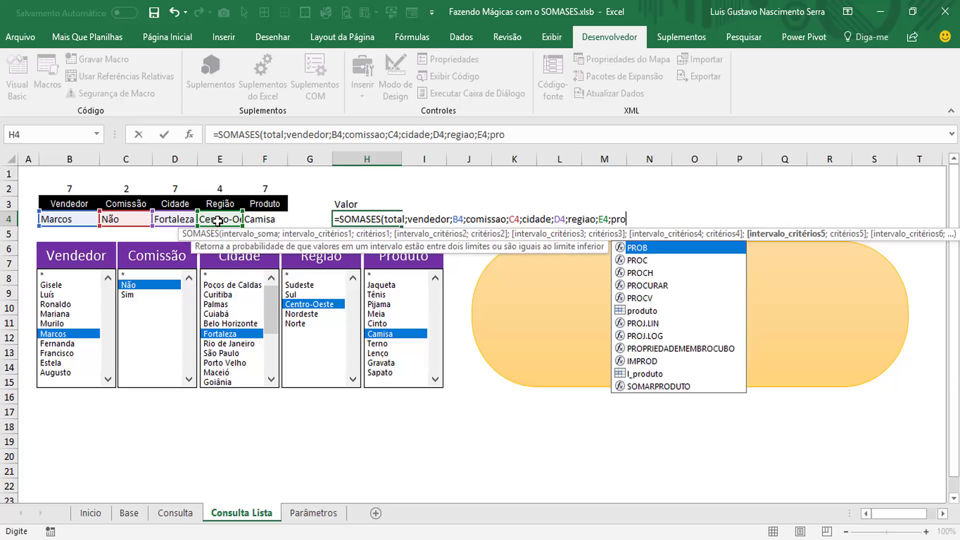
text(duto;)
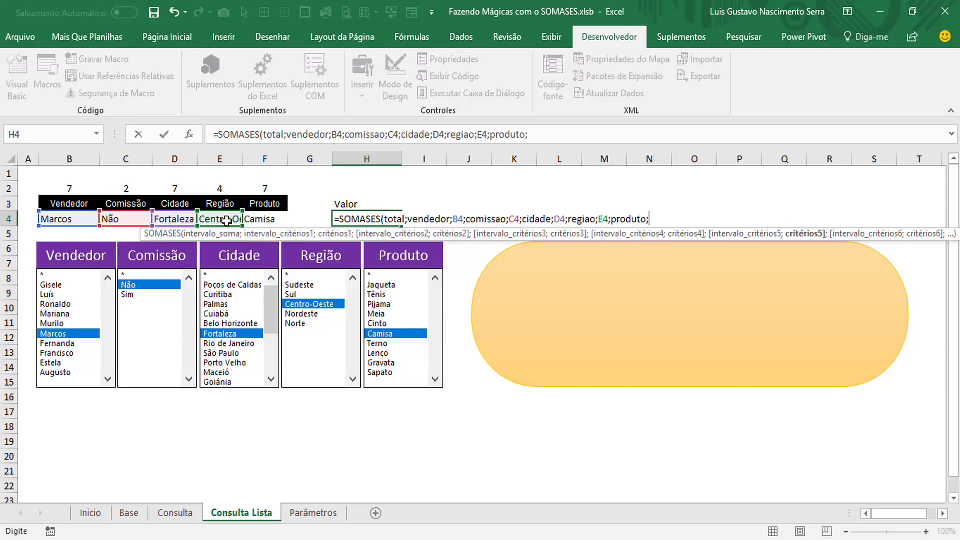
click(265, 219)
key(Return)
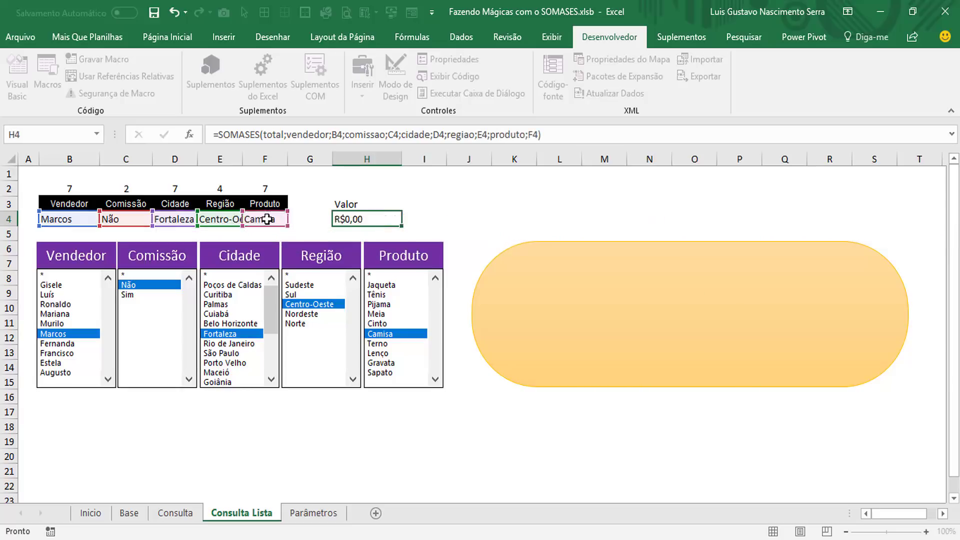
Step: Choose Fernanda, commission Sim, and * for city, region and product, giving R$361.559,00
click(234, 304)
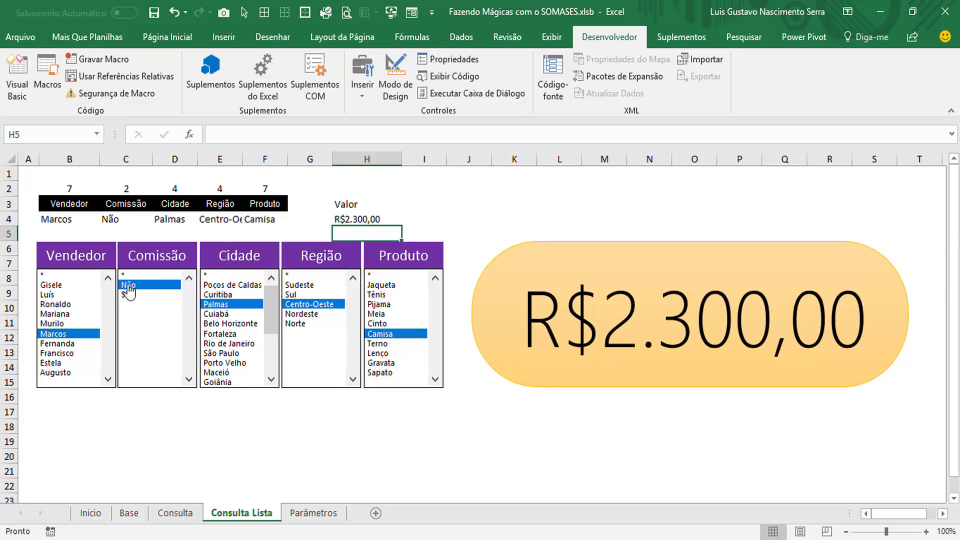
click(64, 294)
click(68, 305)
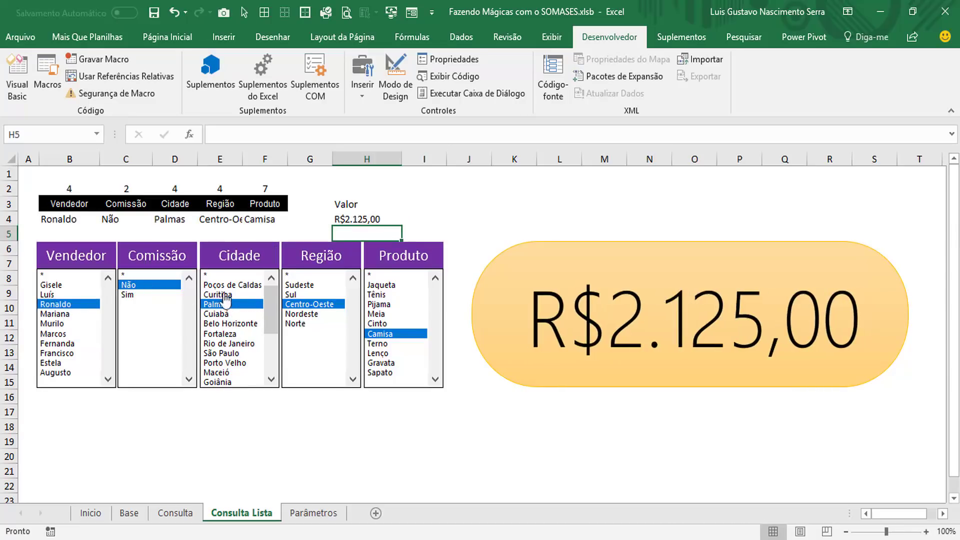
click(225, 275)
click(293, 275)
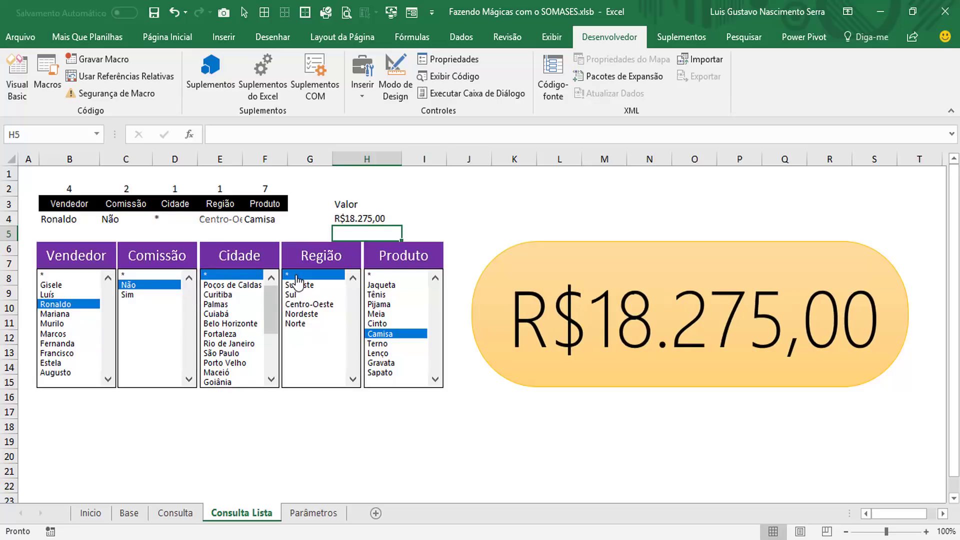
click(382, 276)
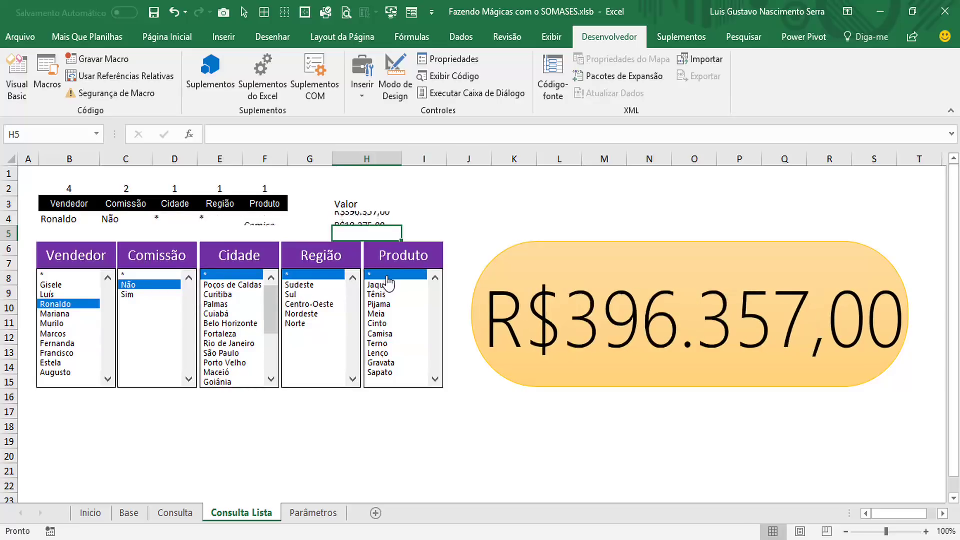
click(128, 295)
click(52, 323)
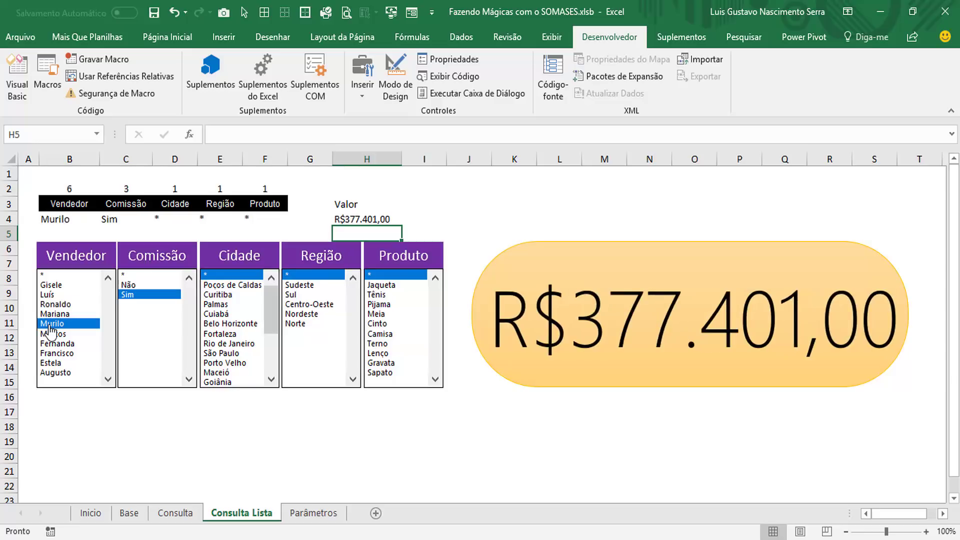
click(55, 343)
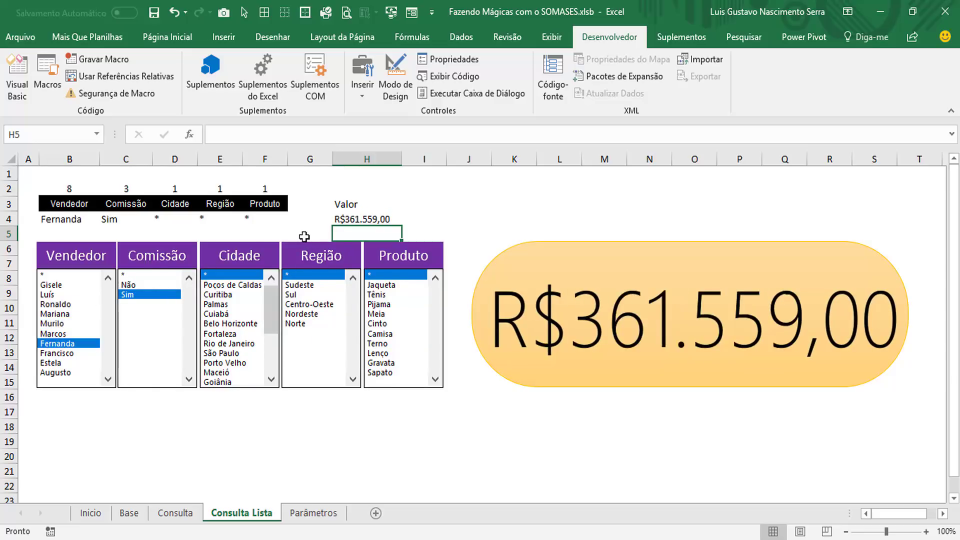
Step: Collapse rows 2–4 to zero height and enlarge row 1 to make room for a title in D1
drag(6, 188, 9, 222)
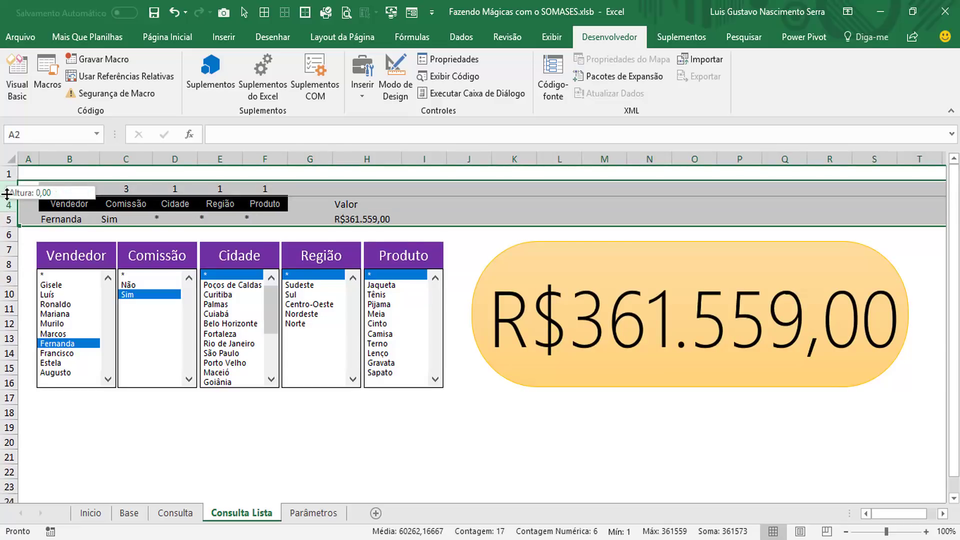
mouse_move(7, 211)
mouse_down()
mouse_move(7, 181)
mouse_move(8, 206)
mouse_up()
click(29, 176)
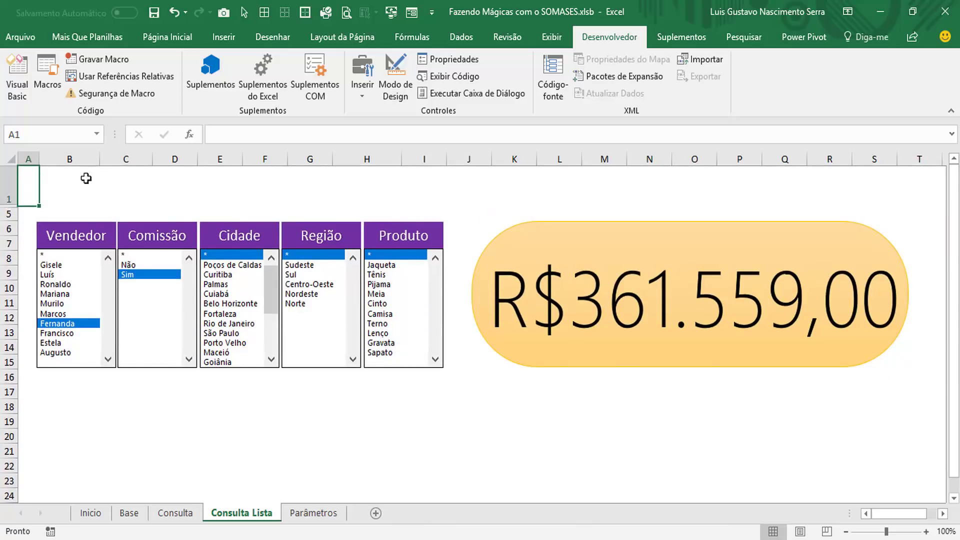
click(163, 184)
click(167, 37)
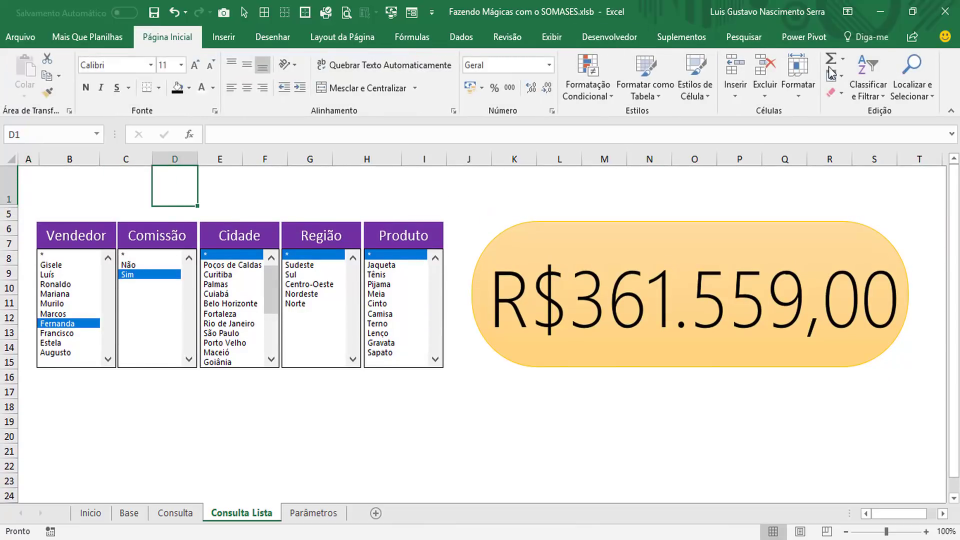
Step: Insert a blue WordArt text box and move it above the list box headers
click(222, 36)
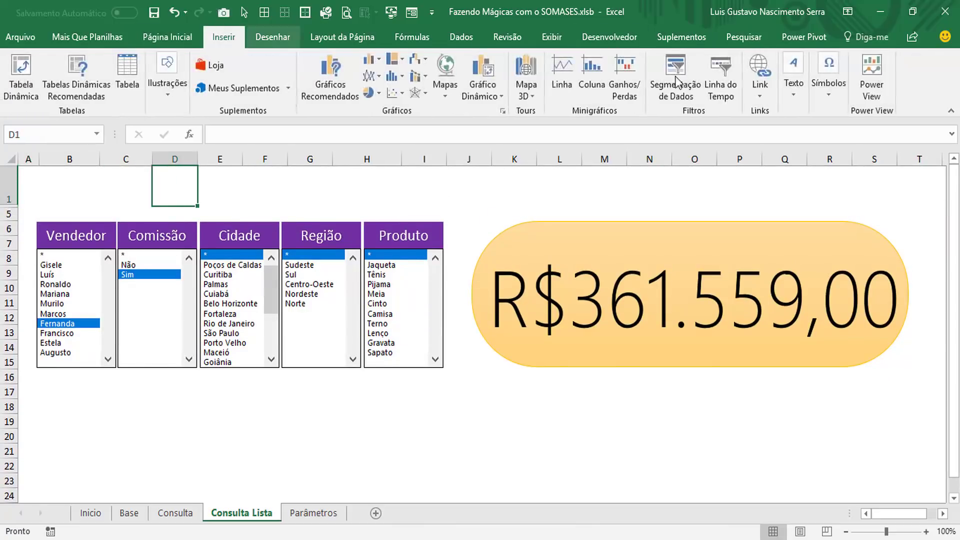
click(798, 86)
click(856, 149)
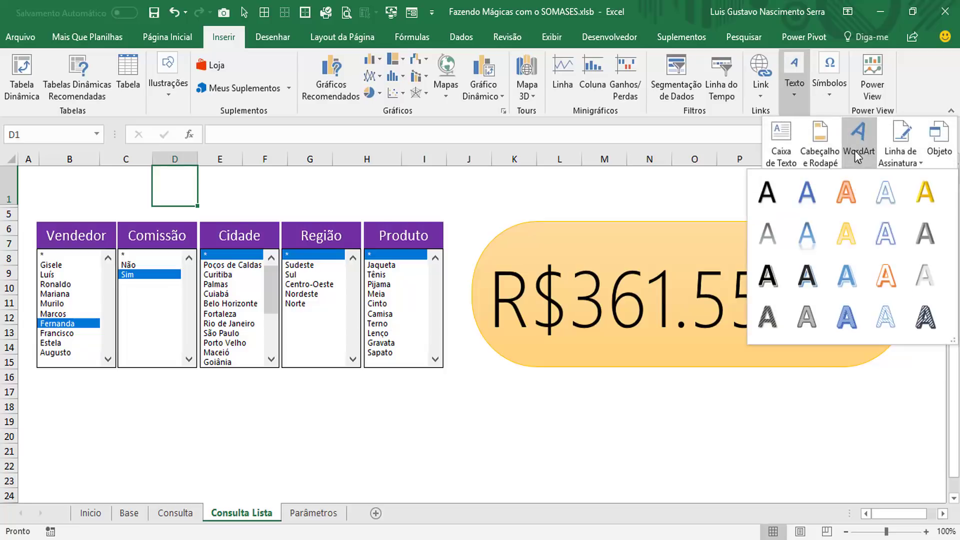
click(805, 194)
drag(540, 371, 520, 217)
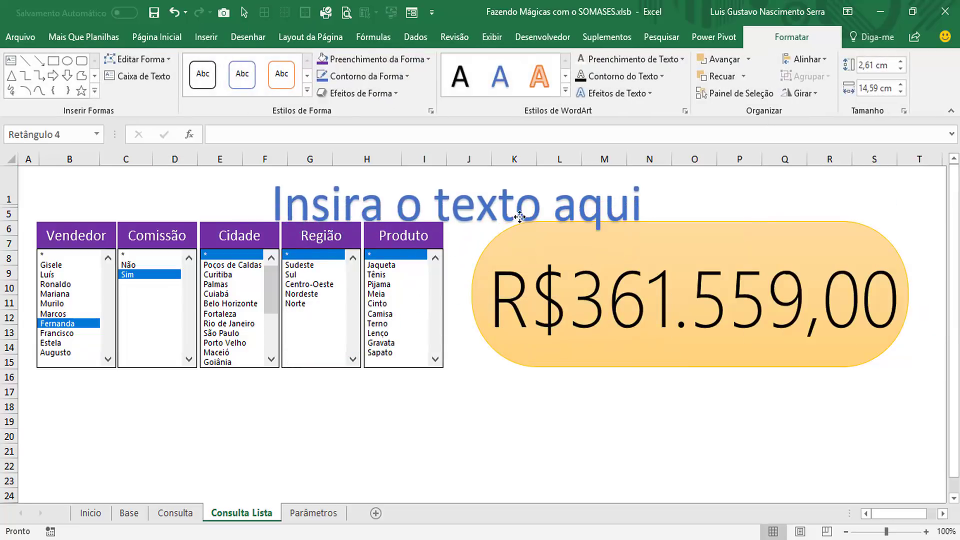
Step: Replace the WordArt placeholder text with the title 'Consulta de Vendas'
double_click(530, 217)
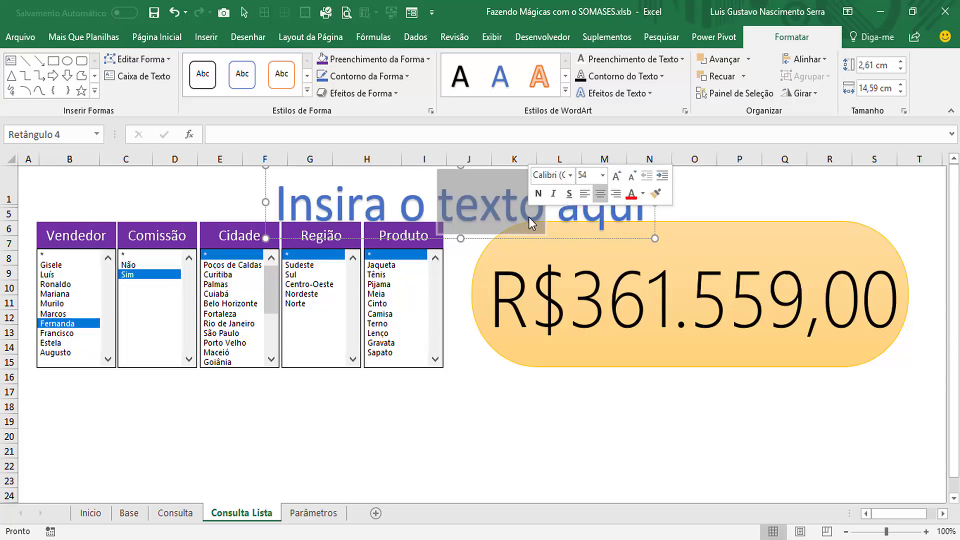
key(shift+End)
key(Delete)
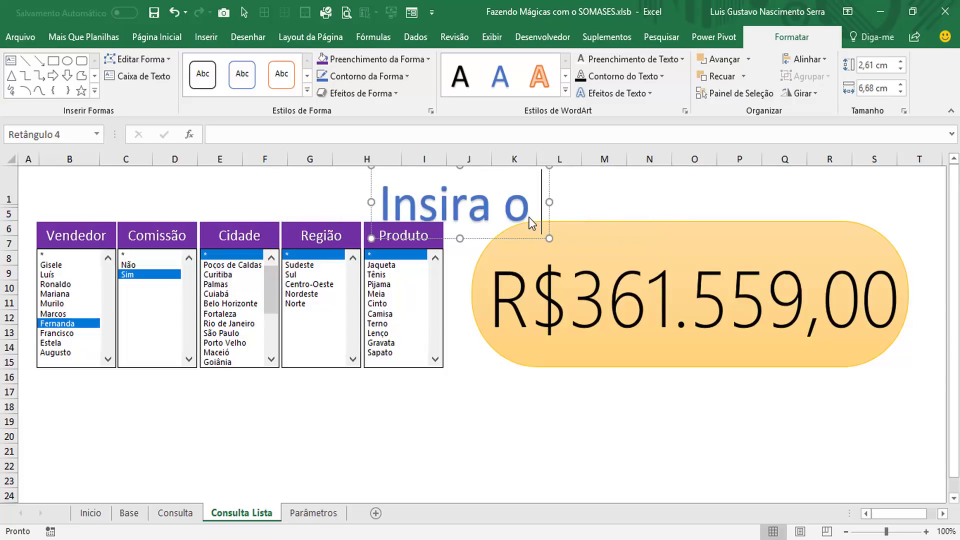
key(shift+Home)
key(Delete)
text(Tela de C)
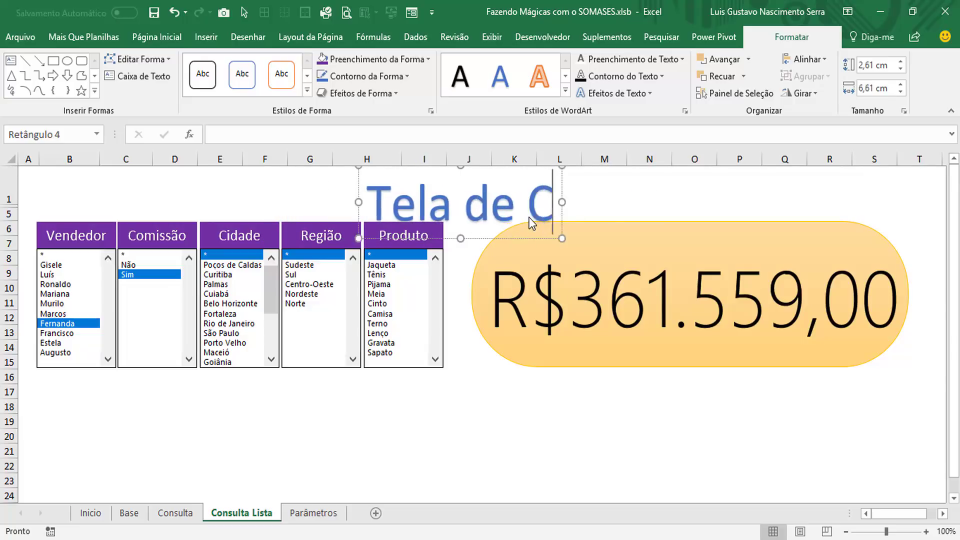
text(onsulta de V)
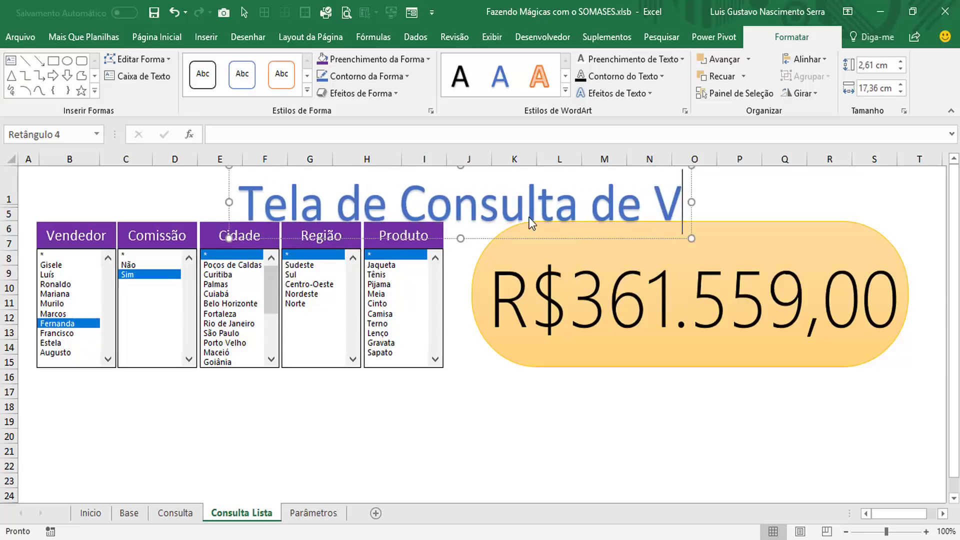
text(entas)
key(BackSpace)
key(BackSpace)
key(BackSpace)
text(das)
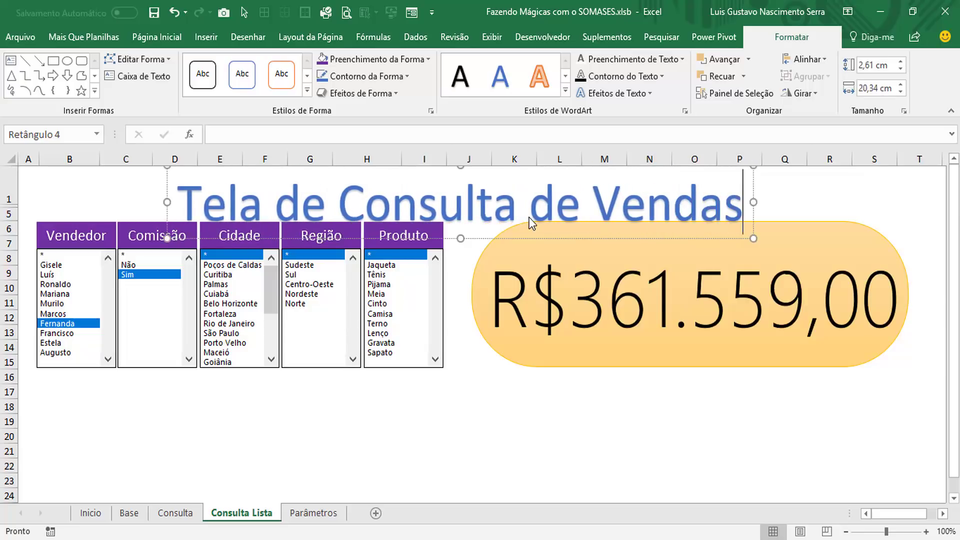
key(ctrl+Left)
key(ctrl+Left)
key(ctrl+shift+Right)
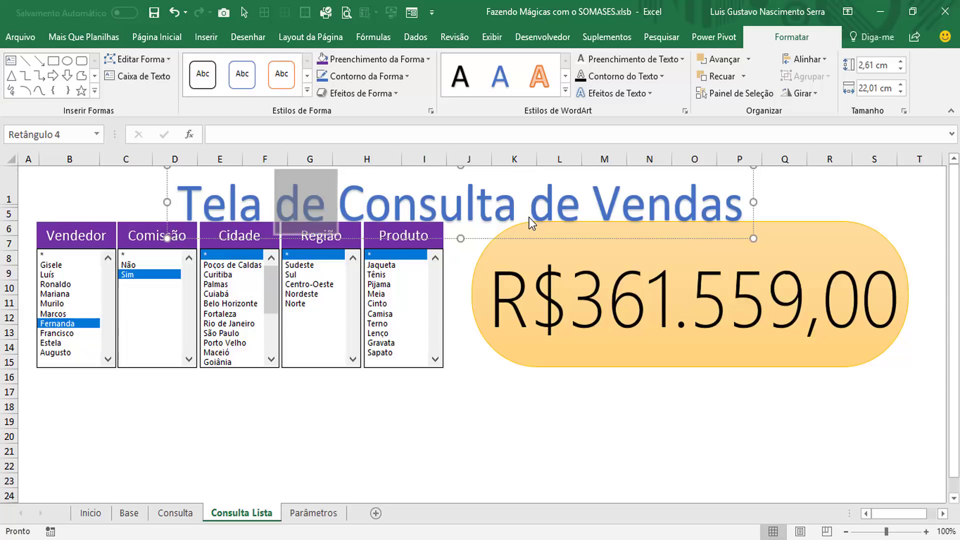
key(BackSpace)
key(ctrl+BackSpace)
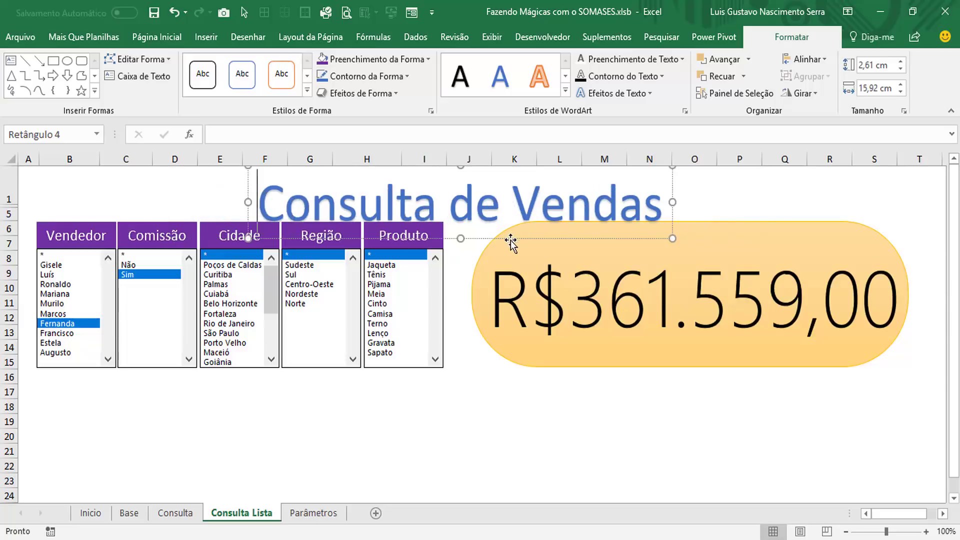
Step: Reduce the WordArt title's font size by two steps
click(151, 34)
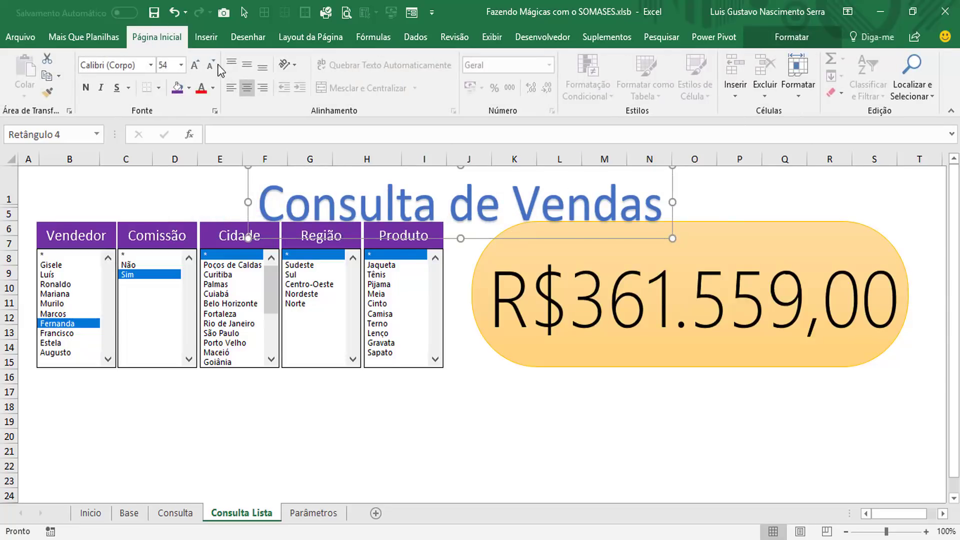
click(211, 65)
click(214, 65)
Step: Try region Centro-Oeste, product Cinto and several cities, ending on all regions and São Paulo
click(261, 403)
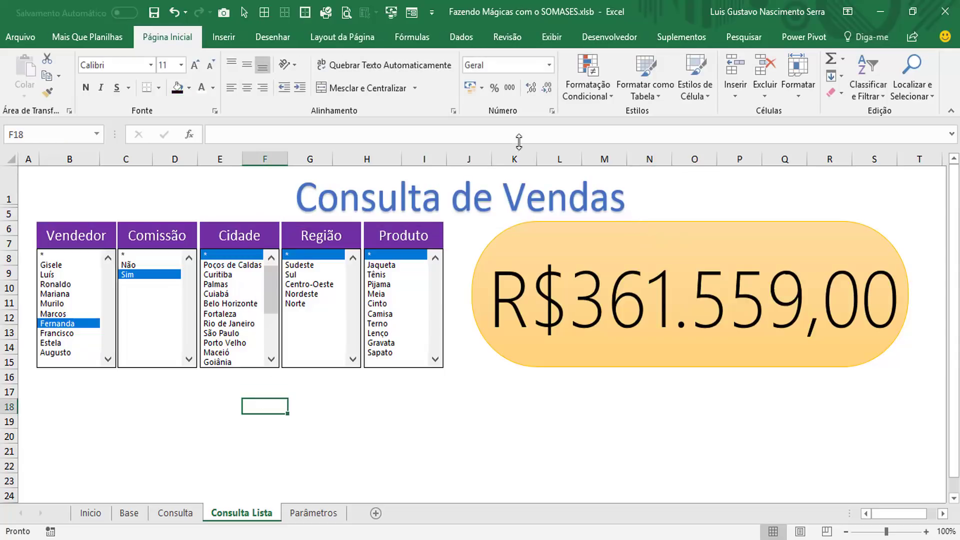
click(302, 284)
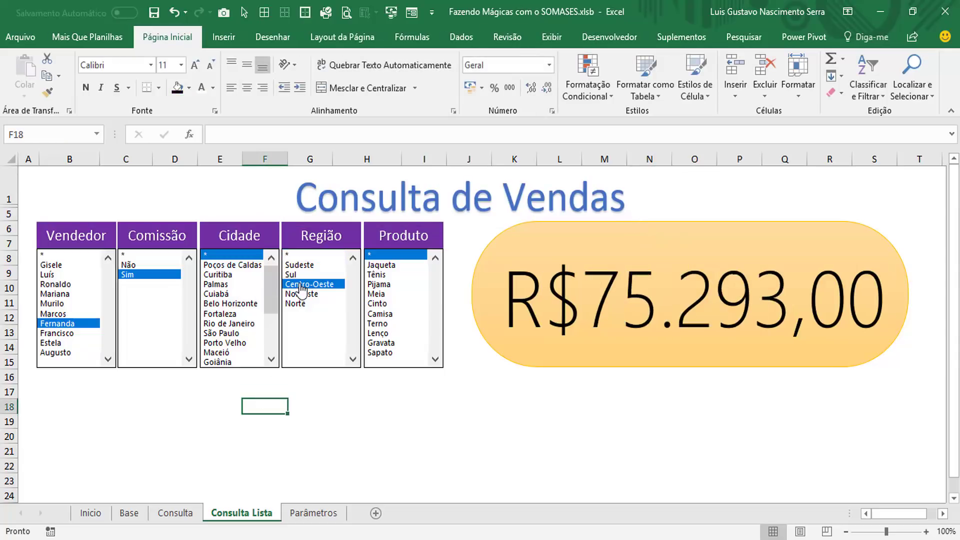
click(385, 303)
click(235, 275)
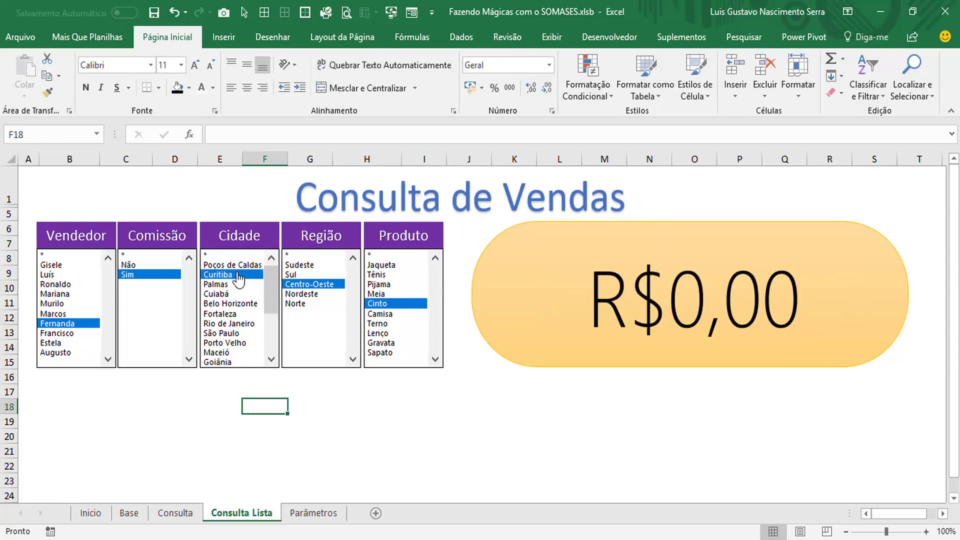
click(229, 303)
click(223, 294)
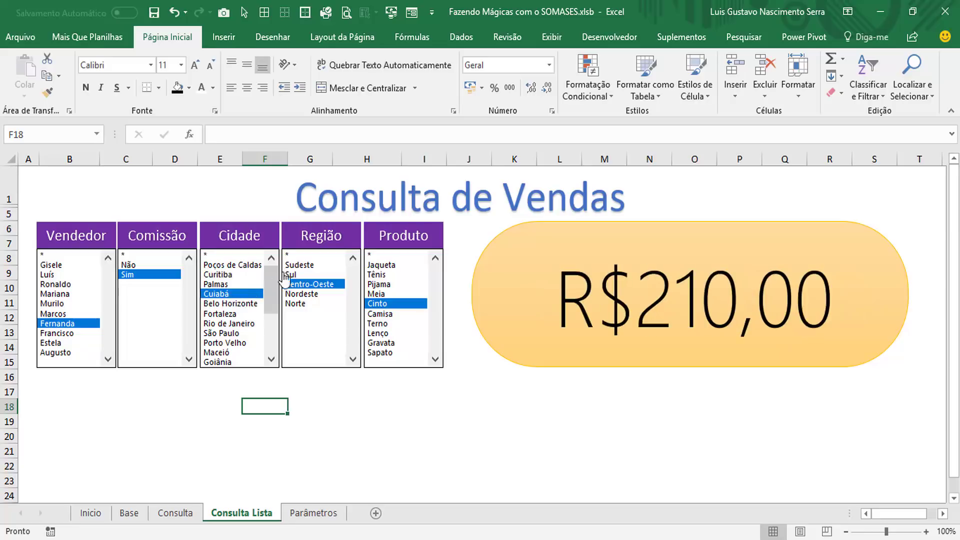
click(290, 255)
click(242, 284)
drag(242, 289, 223, 333)
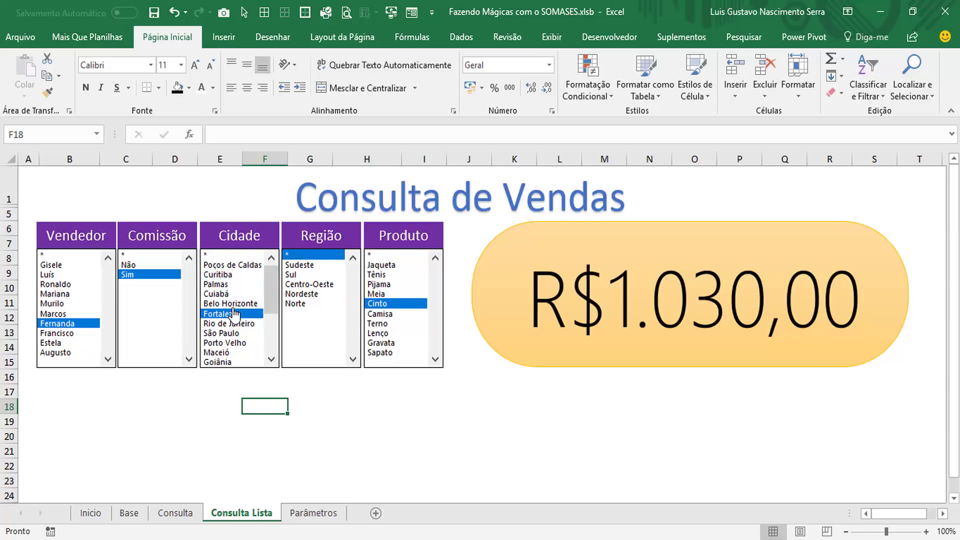
Step: Switch commission to Não and try products Terno and Cinto, ending on Pijama
click(145, 265)
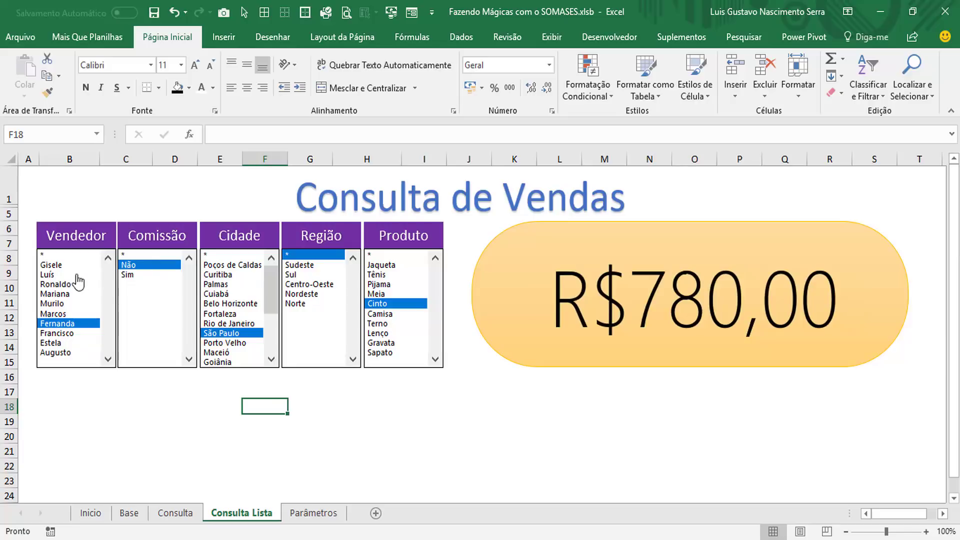
click(79, 275)
click(381, 324)
drag(383, 306, 380, 303)
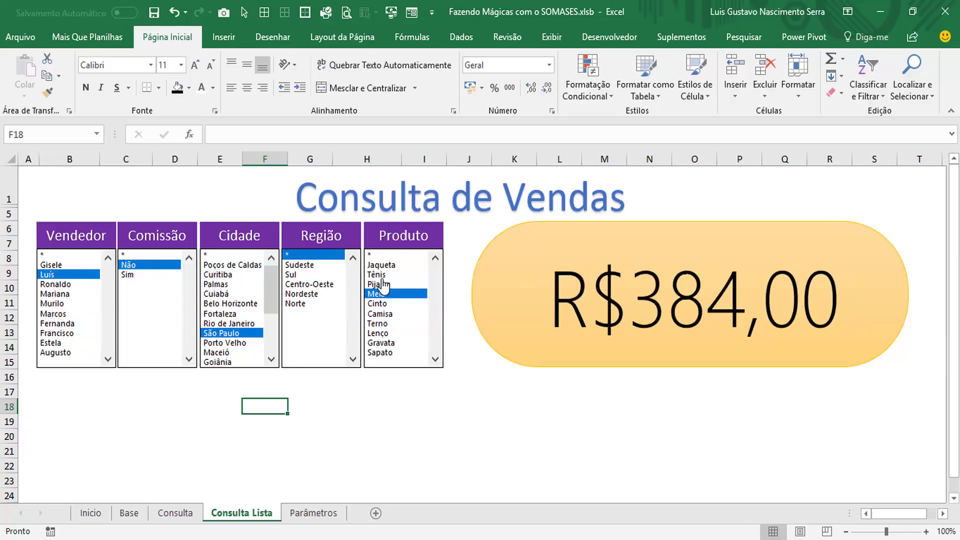
click(379, 326)
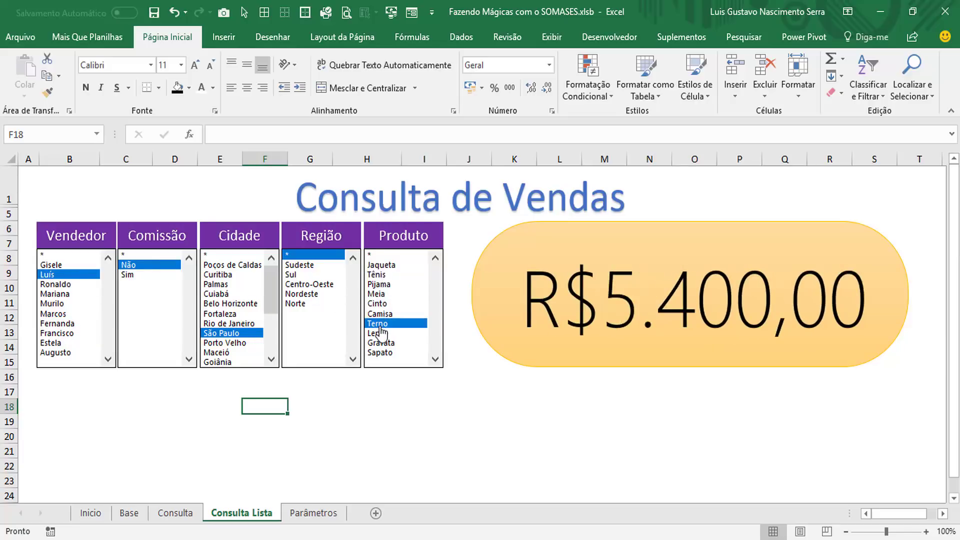
key(Right)
key(Right)
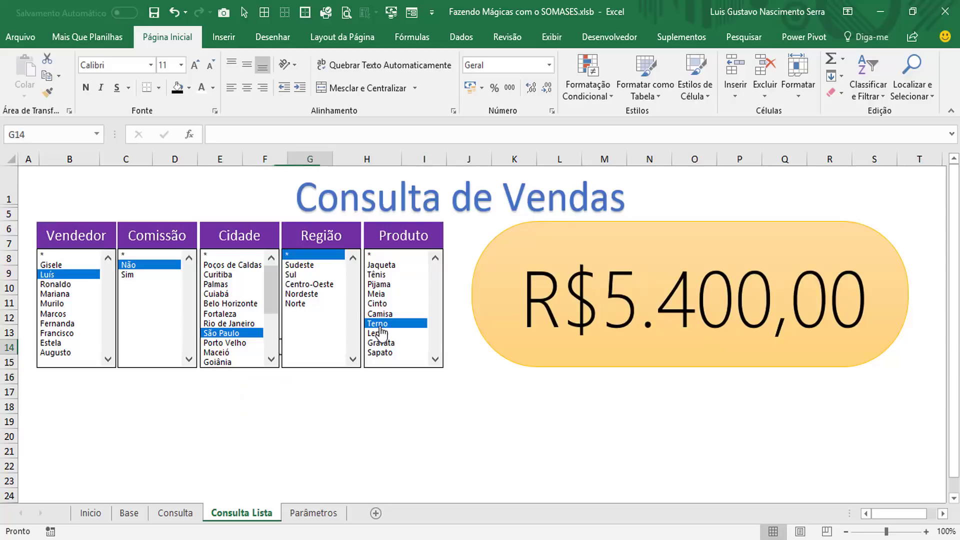
key(Right)
key(Right)
key(Right)
key(Right)
key(Right)
key(Up)
key(Up)
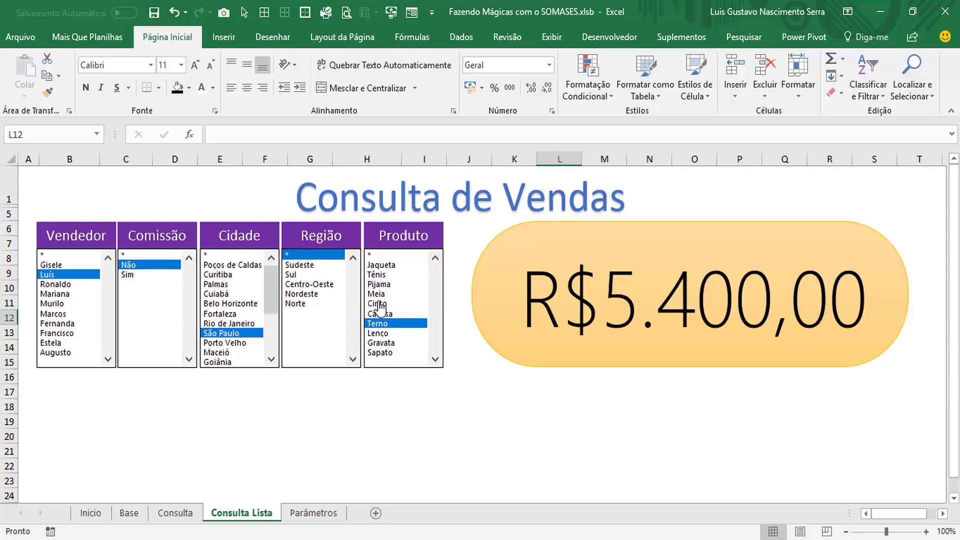
click(380, 303)
click(382, 284)
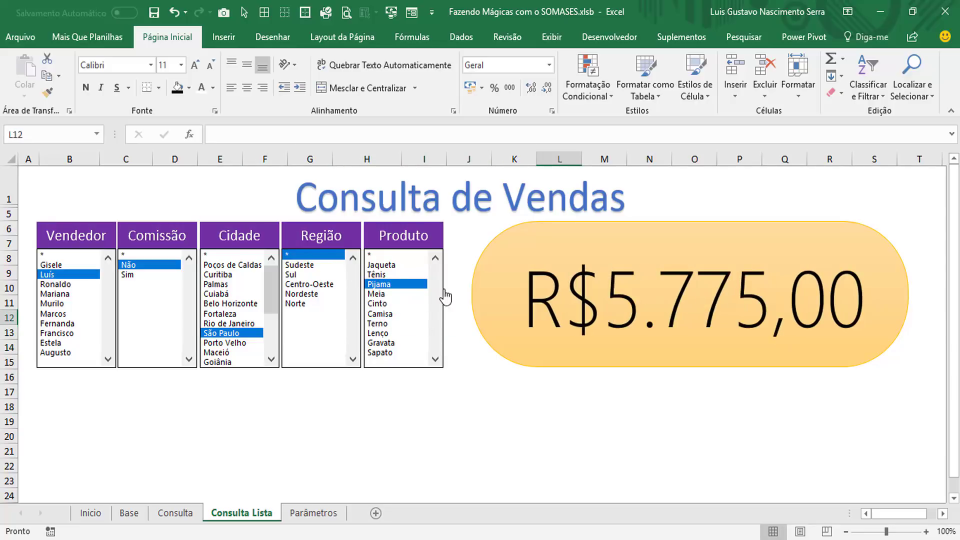
Step: Cycle through several salespeople, ending on Mariana with the total at R$0,00
click(63, 304)
click(59, 323)
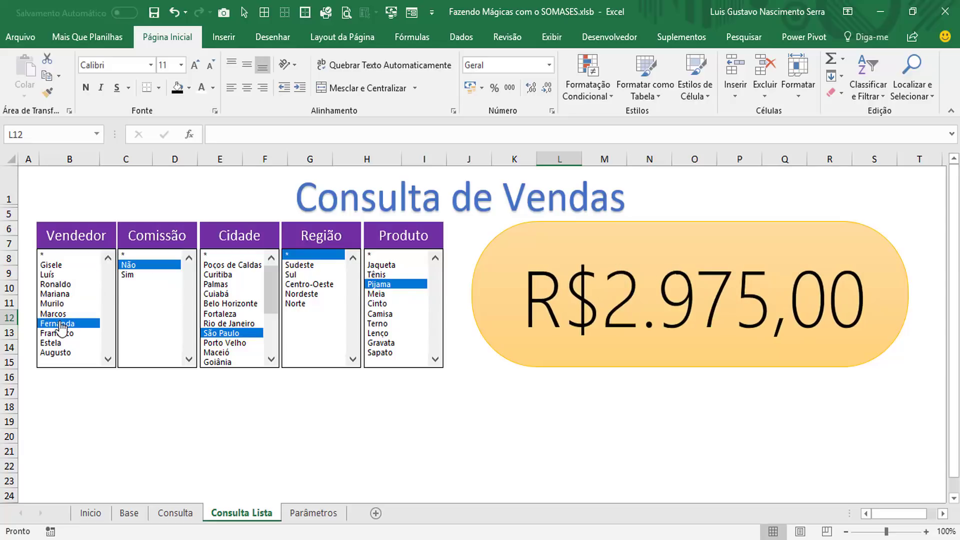
click(72, 334)
click(70, 343)
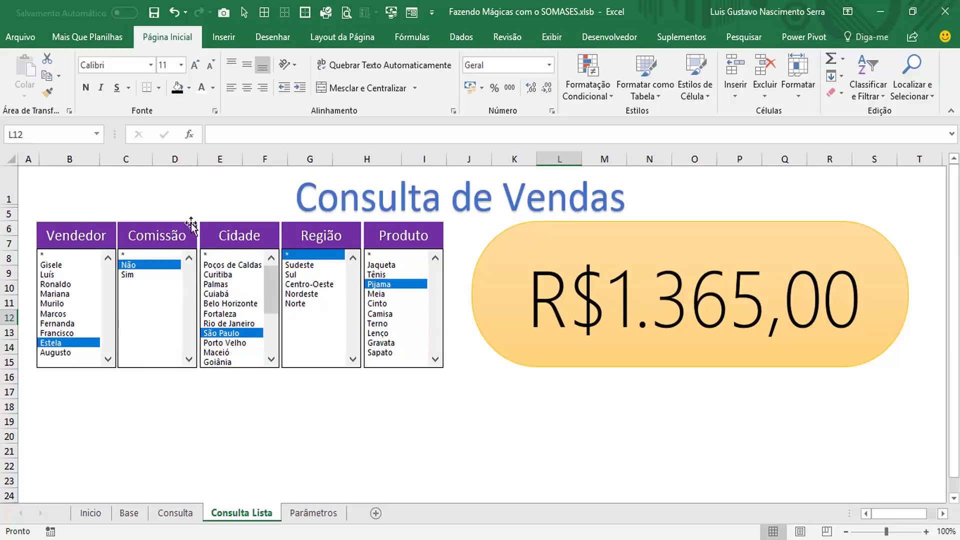
click(61, 304)
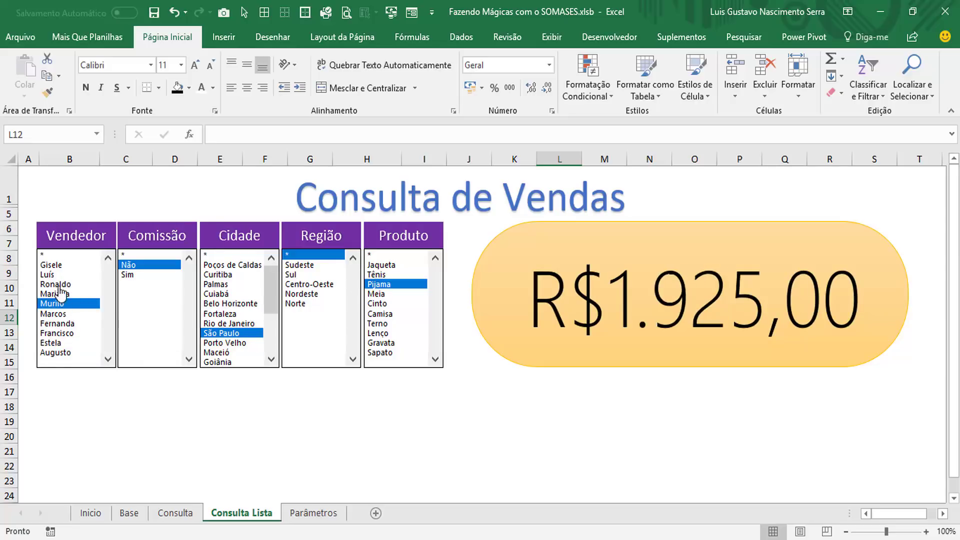
click(57, 294)
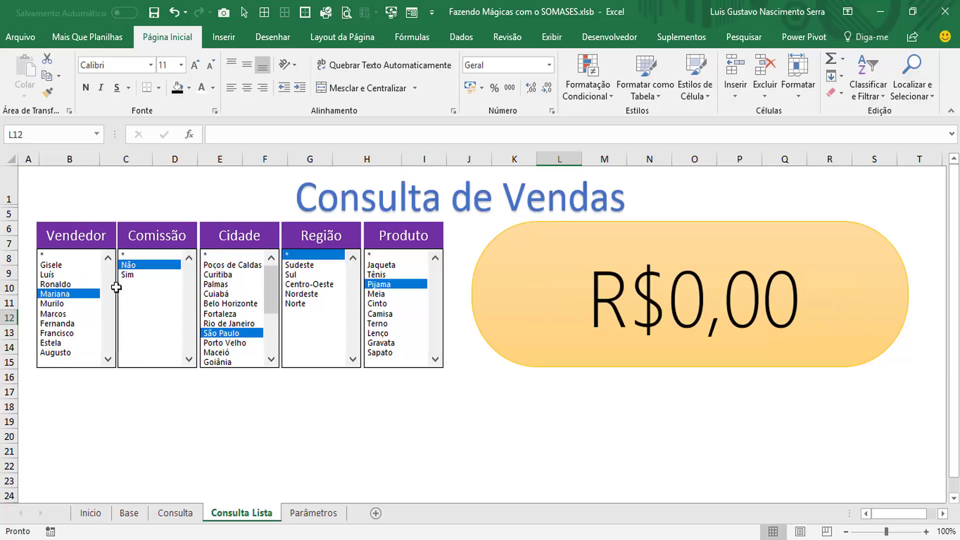